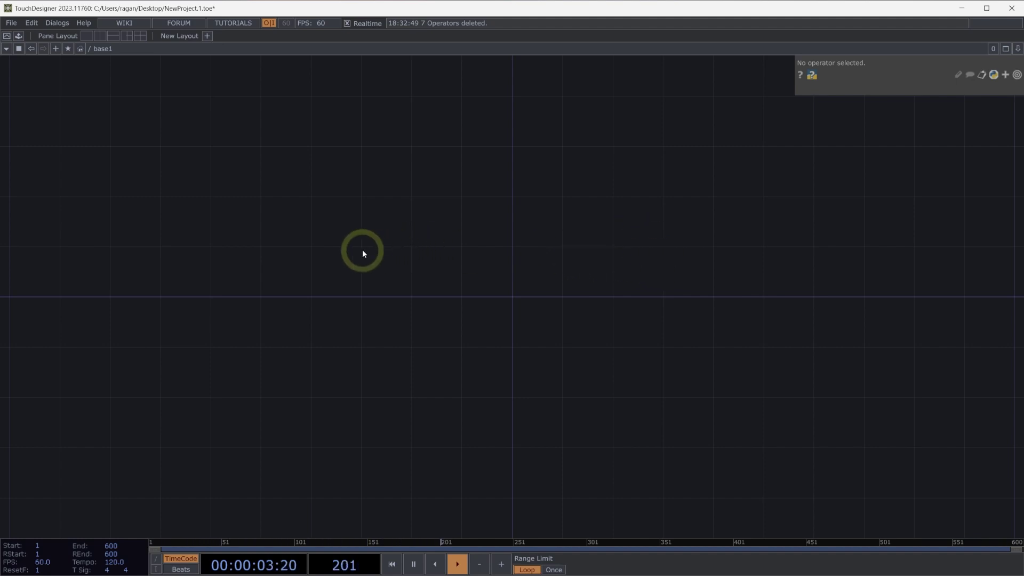
- Add a Pattern CHOP to the empty network and position it as the first operator
key("Tab")
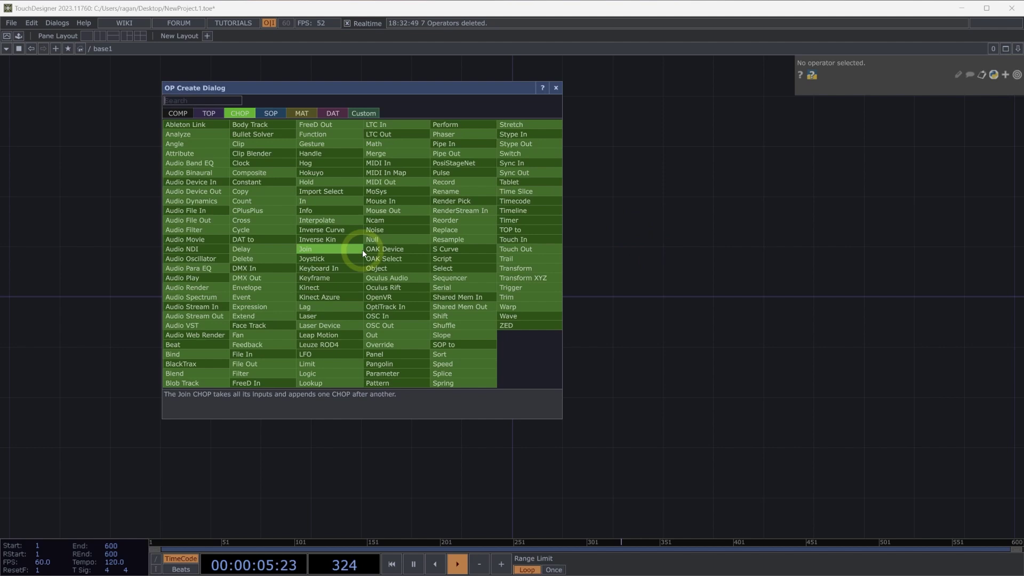
type("pat")
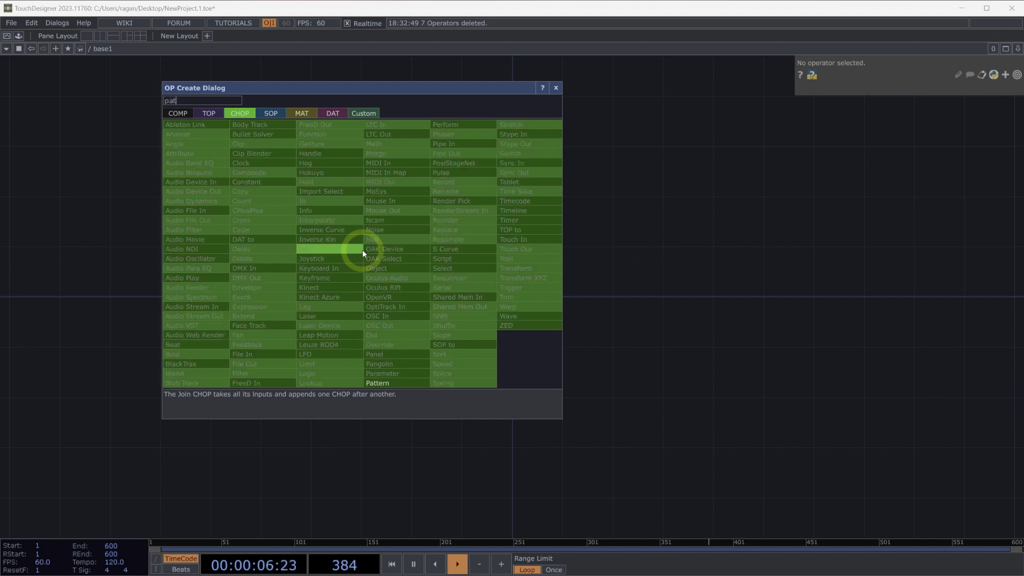
left_click(389, 385)
left_click(187, 269)
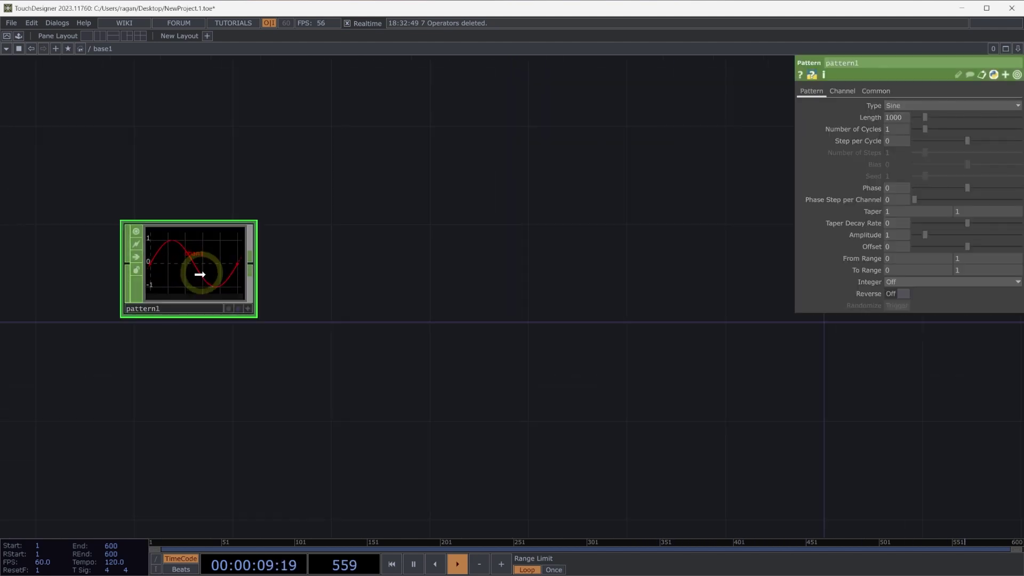
left_click_drag(200, 274, 209, 284)
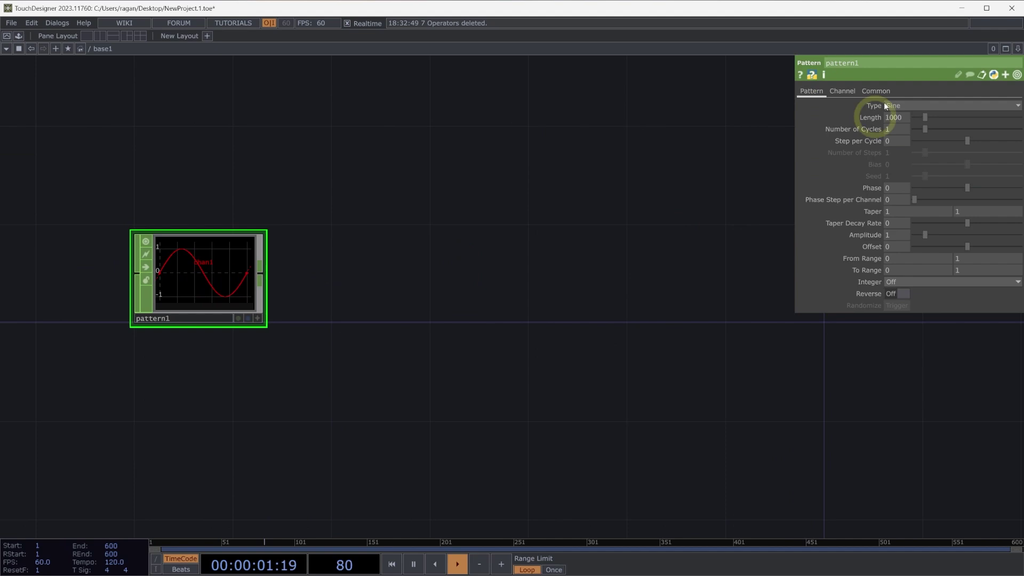
- Set the Pattern CHOP's length to 50 samples and name its channel sin
left_click(868, 118)
type("50")
key("Return")
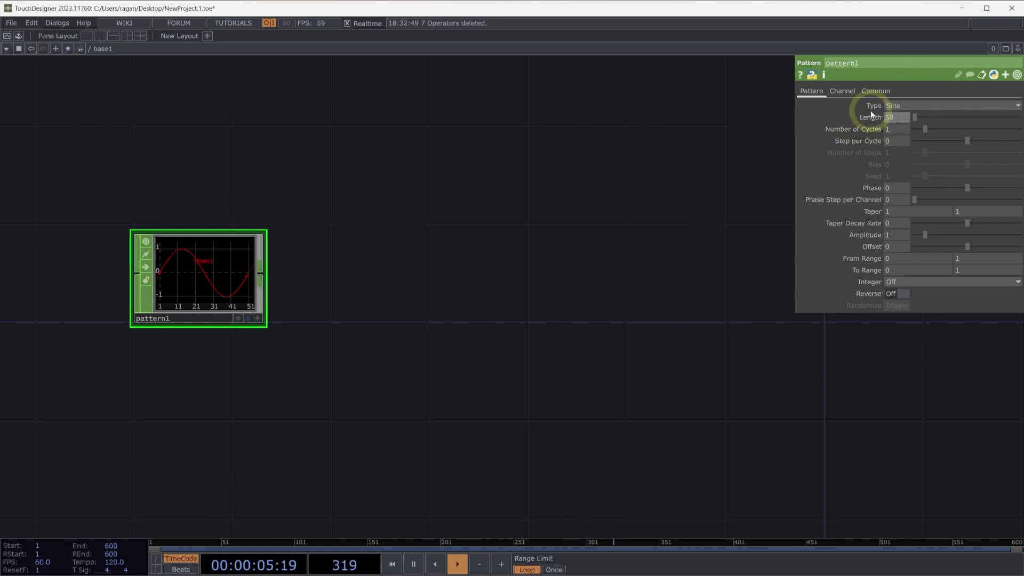
left_click(841, 92)
left_click(955, 106)
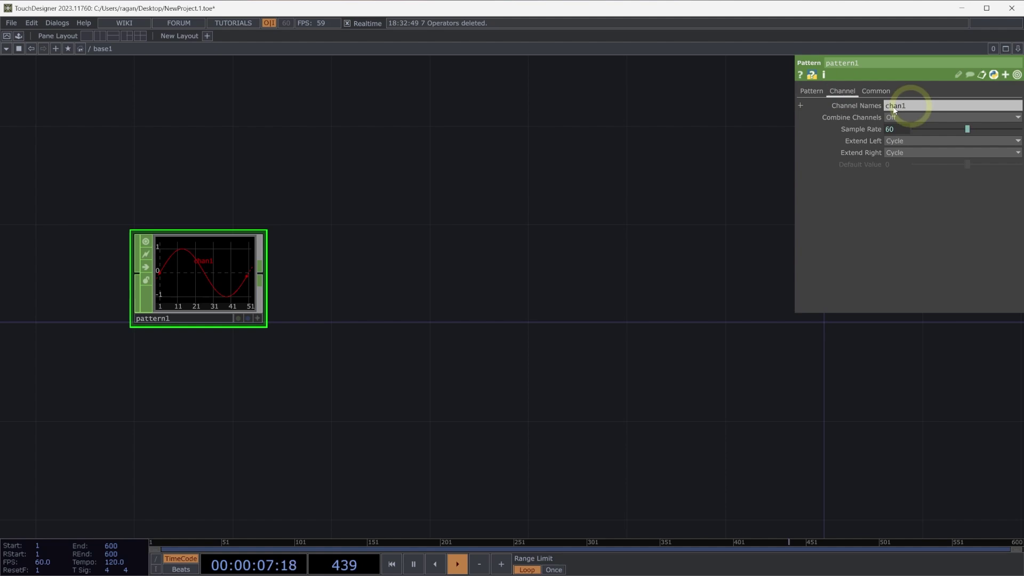
type("sin")
left_click(698, 145)
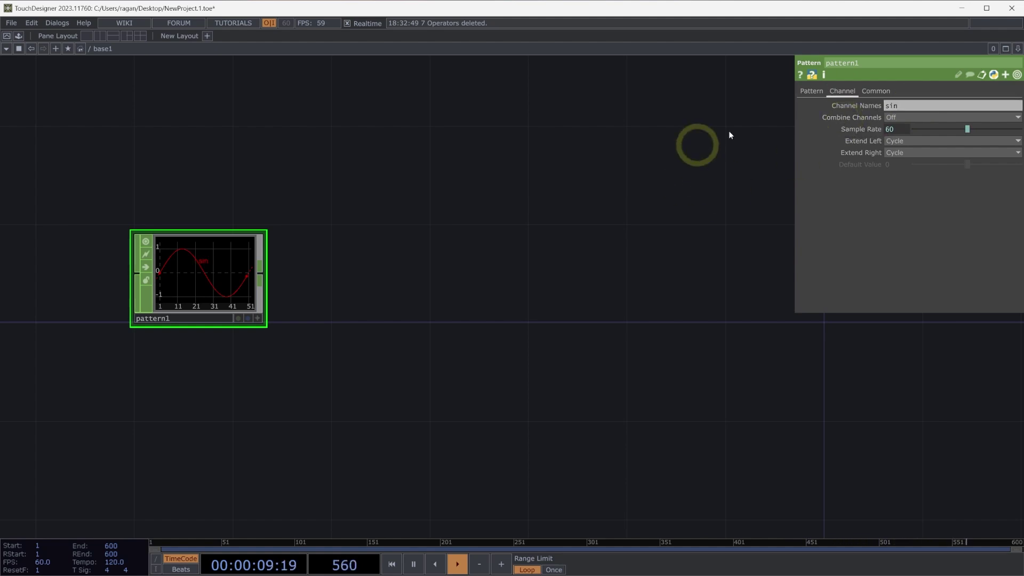
- Add a second Pattern CHOP fed by the first one's output and place it below and to its right
right_click(268, 274)
type("pat")
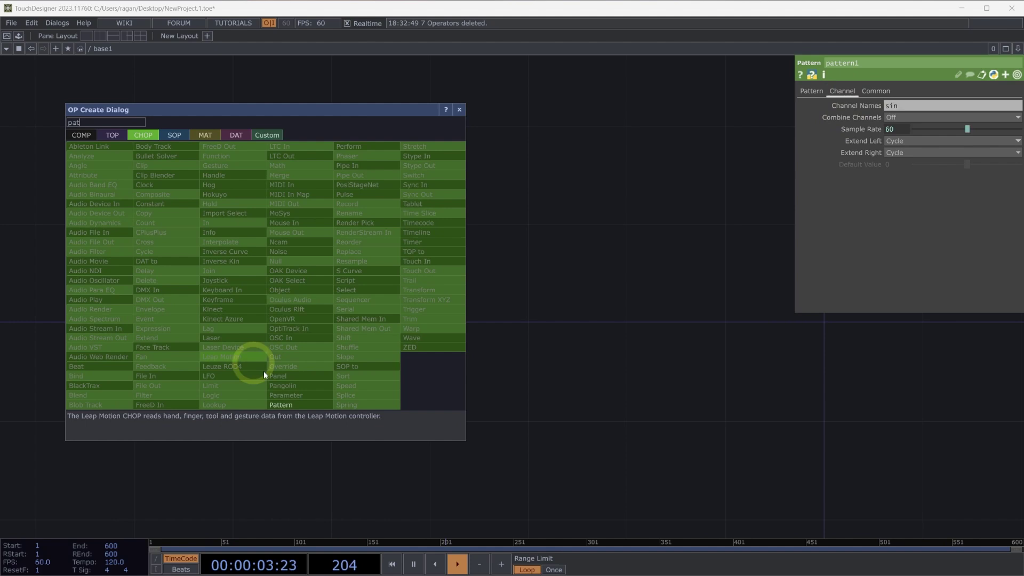
left_click(283, 405)
left_click(431, 373)
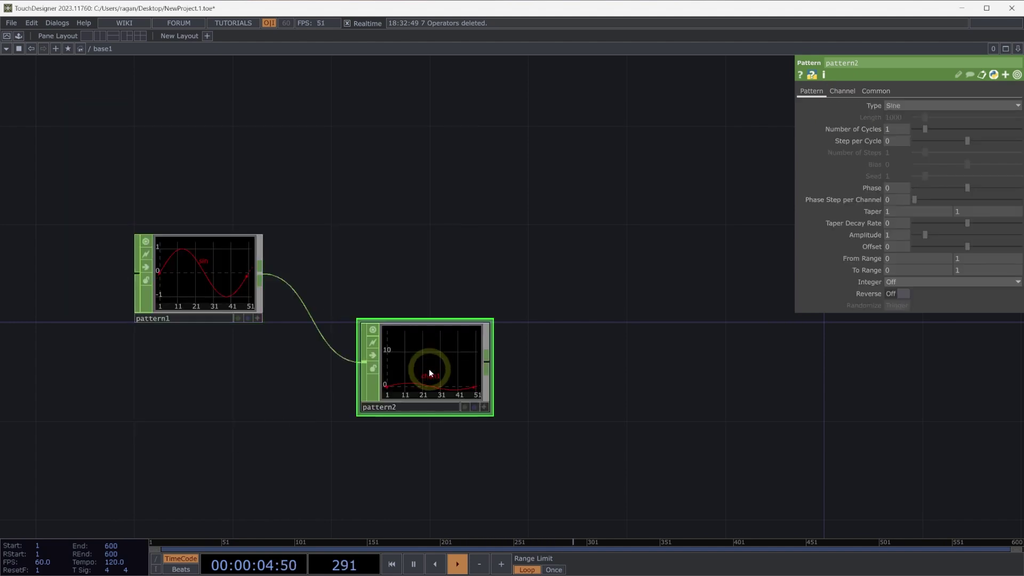
left_click(401, 378)
- Change the second Pattern CHOP's type to Cosine and name its channel cos
left_click(892, 105)
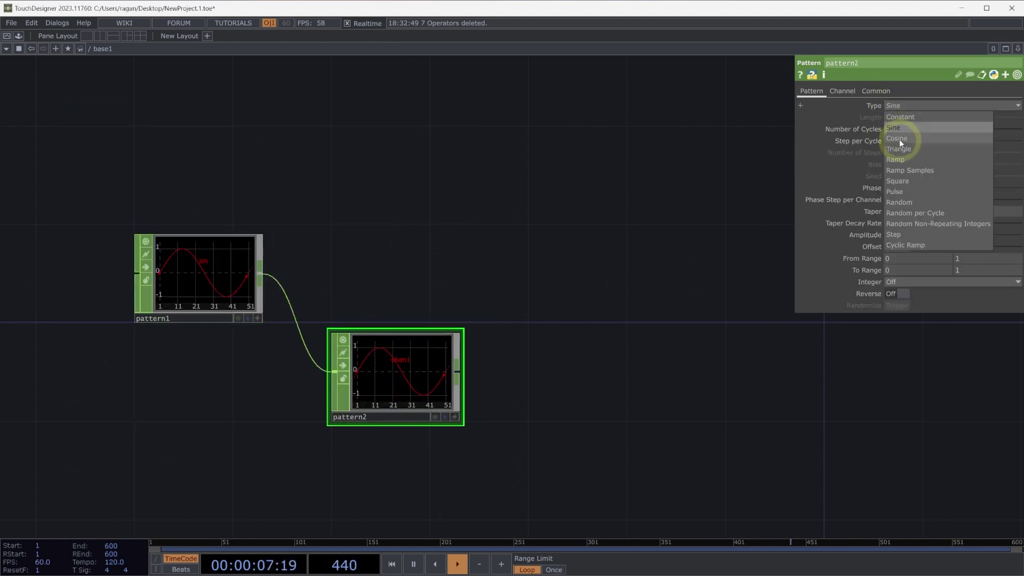
left_click(899, 139)
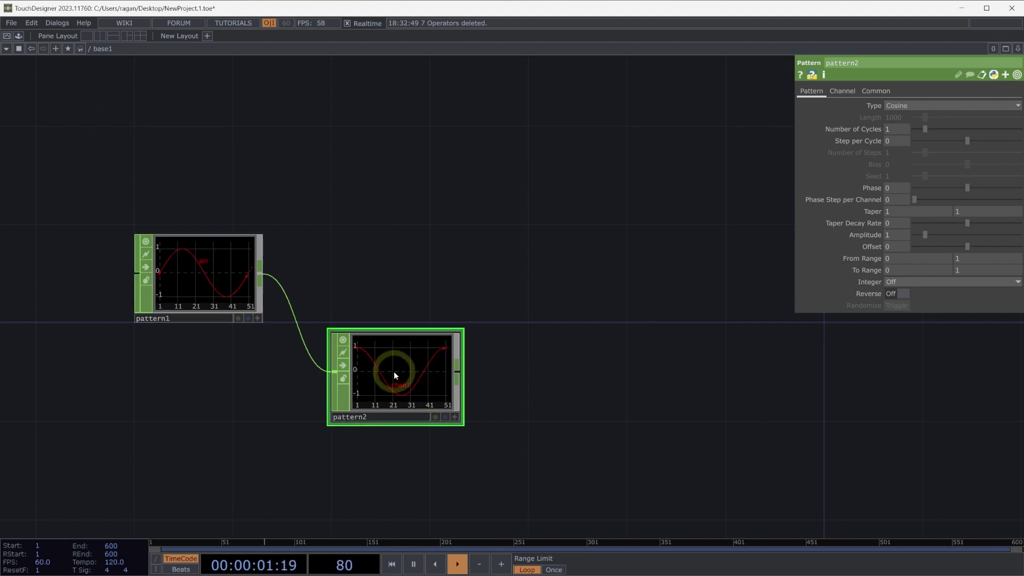
left_click(846, 90)
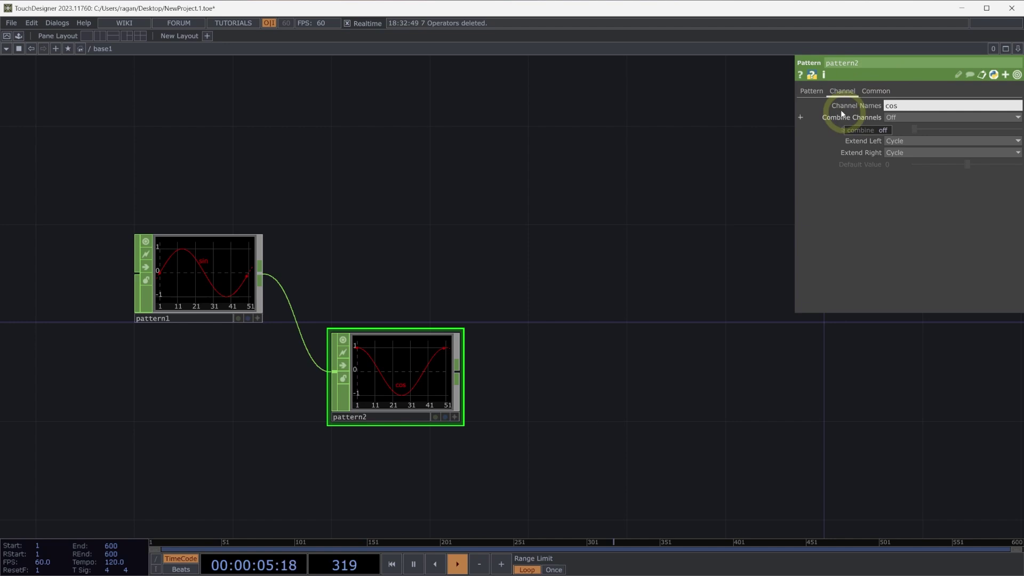
left_click(390, 382)
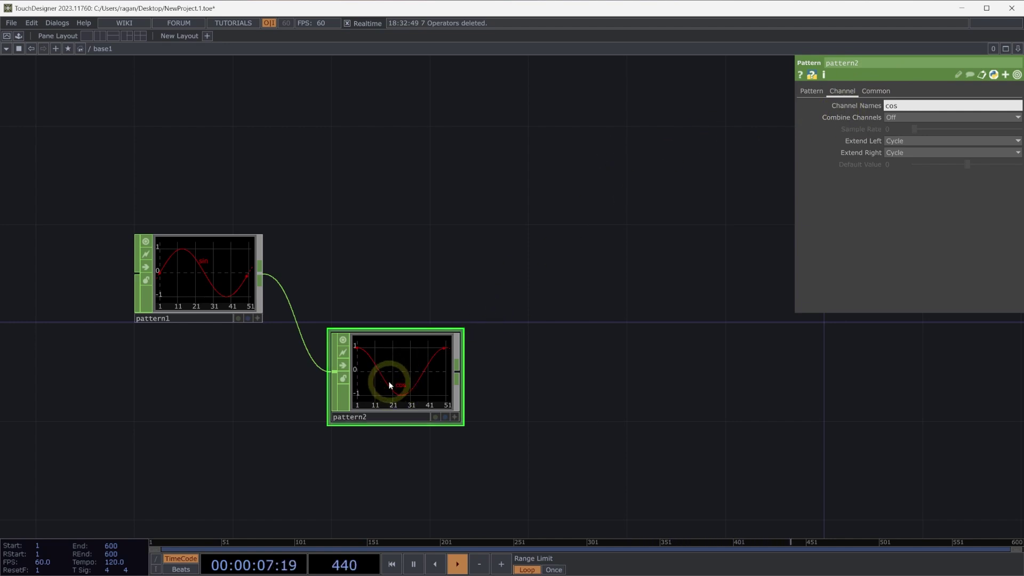
- Add a Merge CHOP to the right of the two patterns, level with the first one
left_click(548, 300)
key("Tab")
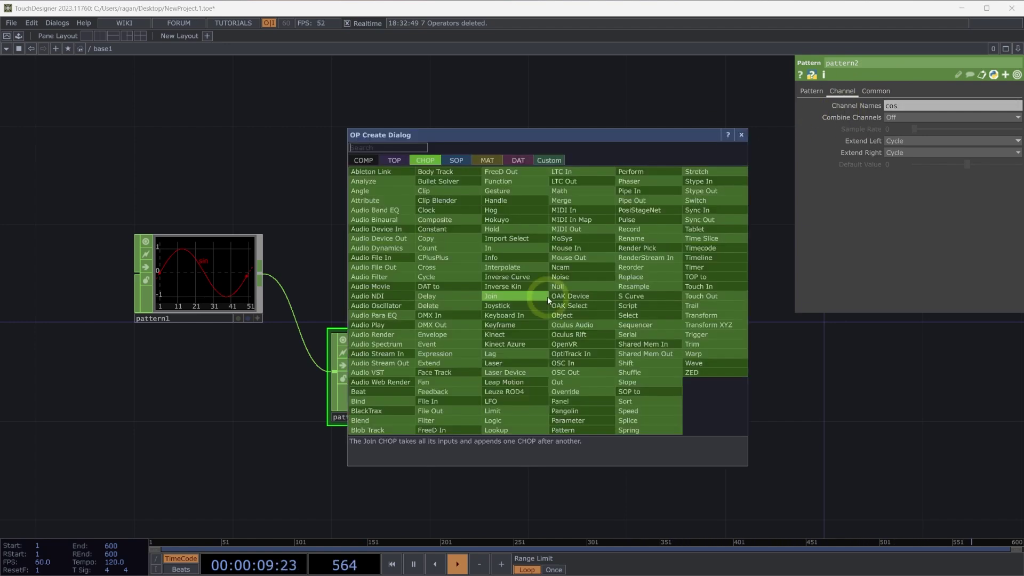
type("merge")
left_click(599, 198)
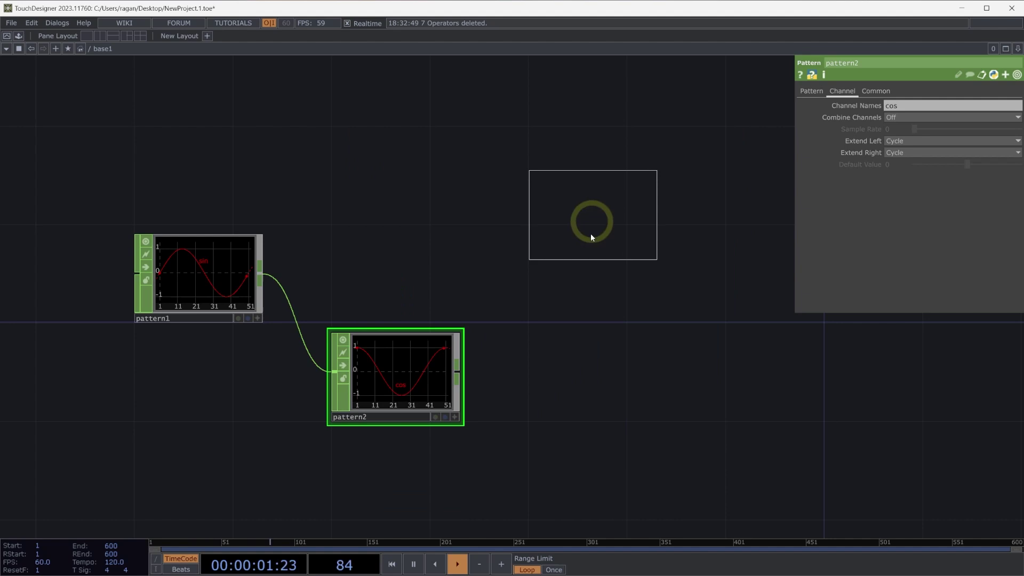
left_click(590, 277)
- Connect the outputs of pattern1 and pattern2 to the Merge CHOP's input
left_click(261, 274)
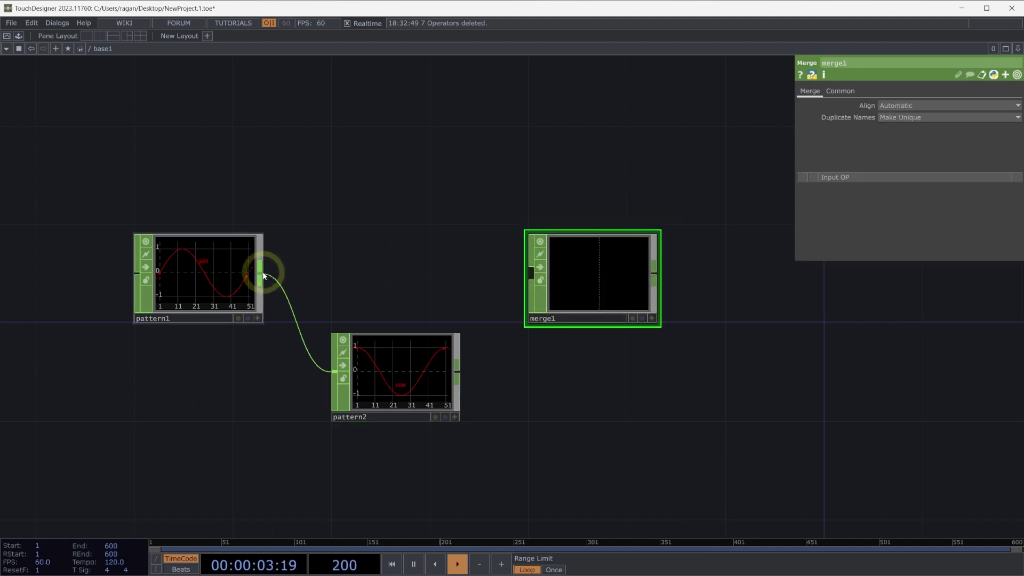
left_click(531, 273)
left_click(458, 371)
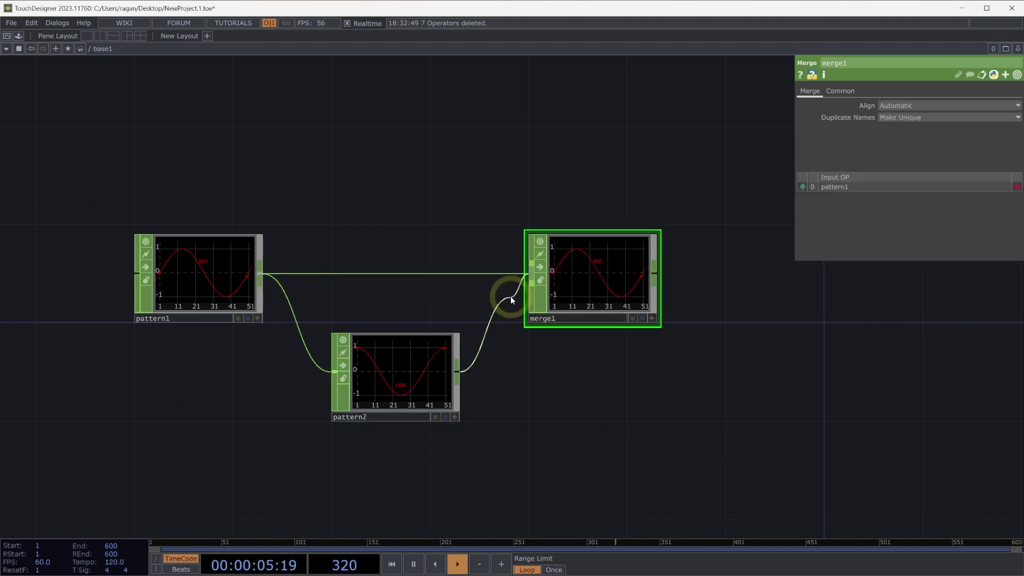
left_click(512, 294)
- Add a Null CHOP after the Merge CHOP and line it up to the right
left_click_drag(652, 393, 409, 365)
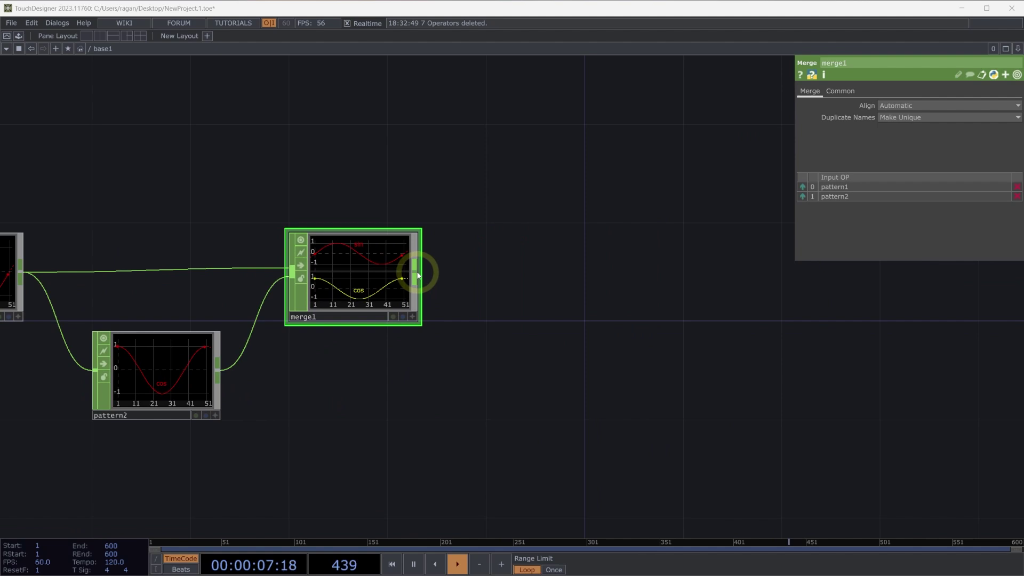
right_click(420, 274)
type("null")
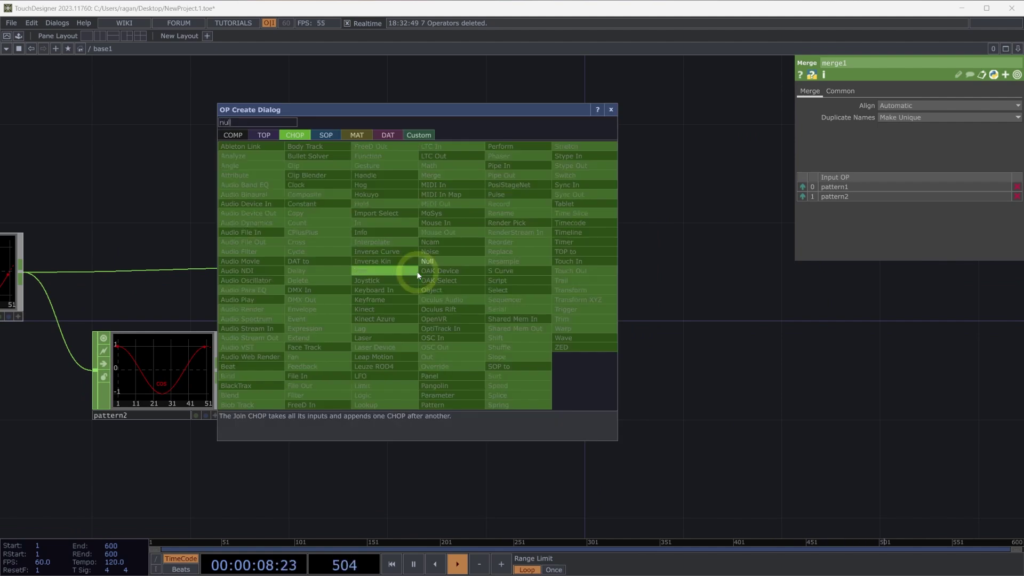
left_click(453, 259)
left_click(662, 276)
left_click_drag(659, 277, 654, 277)
left_click_drag(684, 324, 635, 331)
- Turn on Dot per Sample in the Null CHOP's viewer, making the viewer active only for this change
scroll(655, 331, "up", 5)
left_click(653, 352)
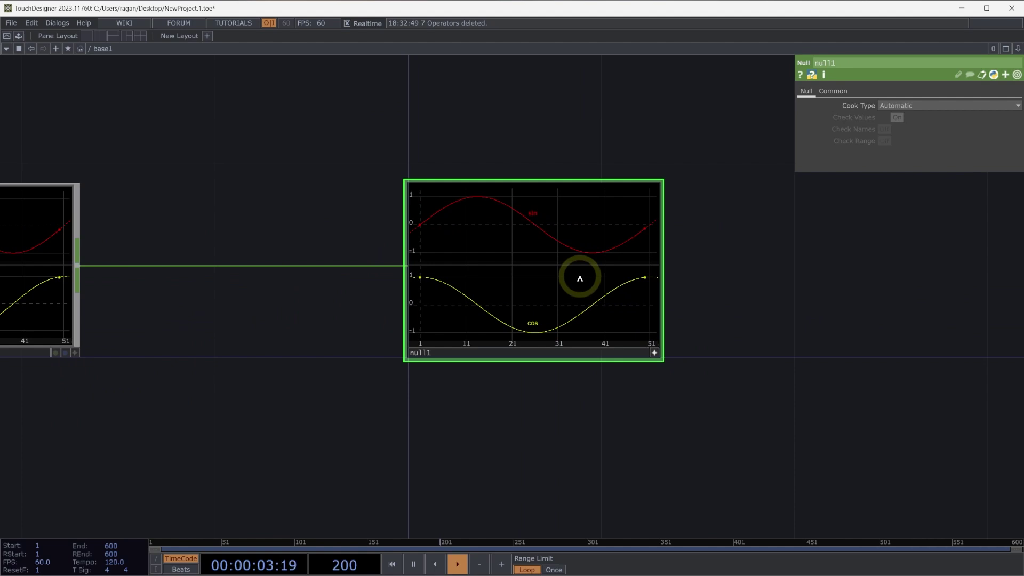
right_click(536, 266)
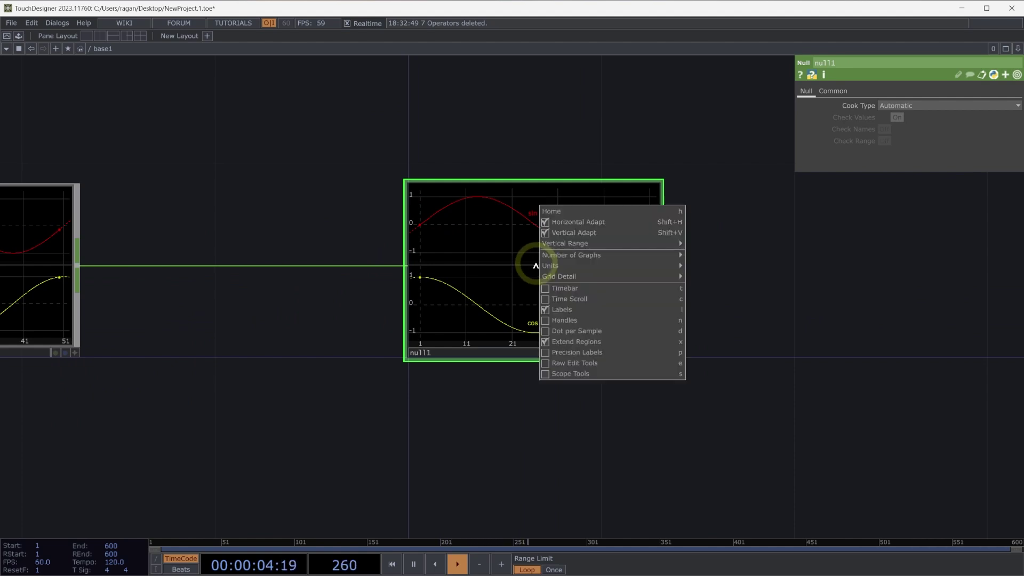
left_click(576, 331)
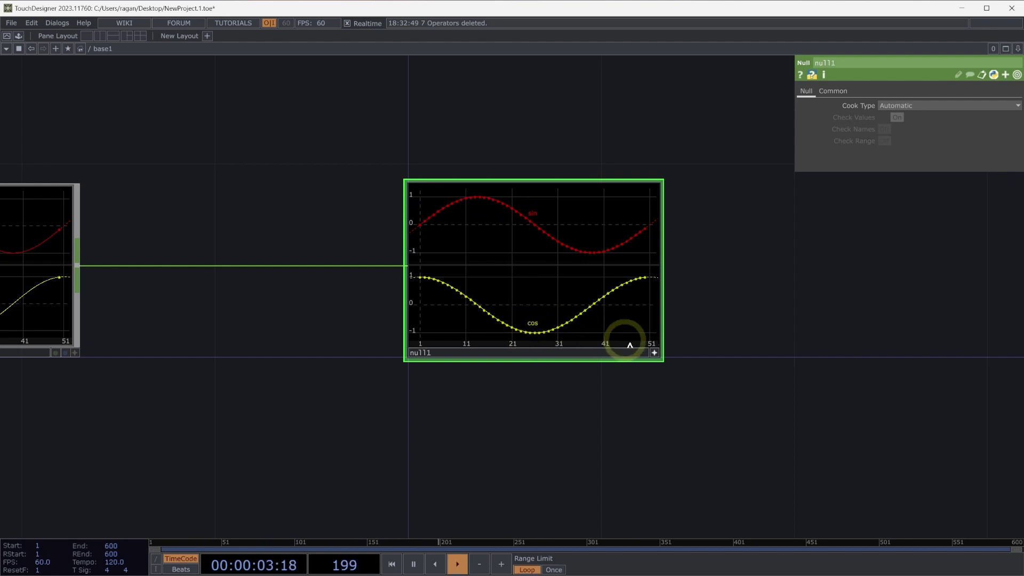
left_click(657, 351)
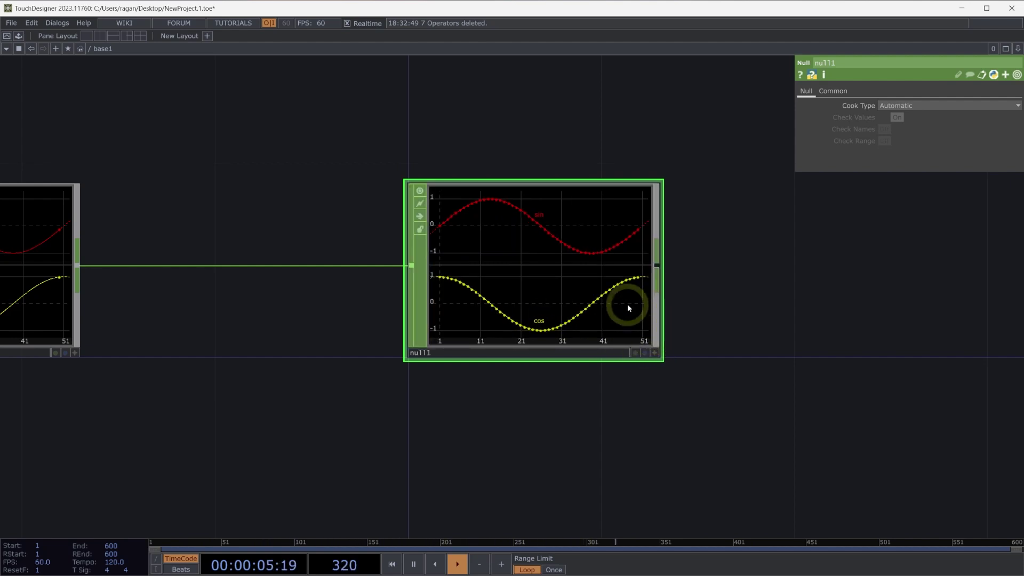
- Add a Circle SOP in the free space above the first Pattern CHOP
scroll(629, 306, "down", 4)
left_click_drag(525, 163, 587, 298)
key("Tab")
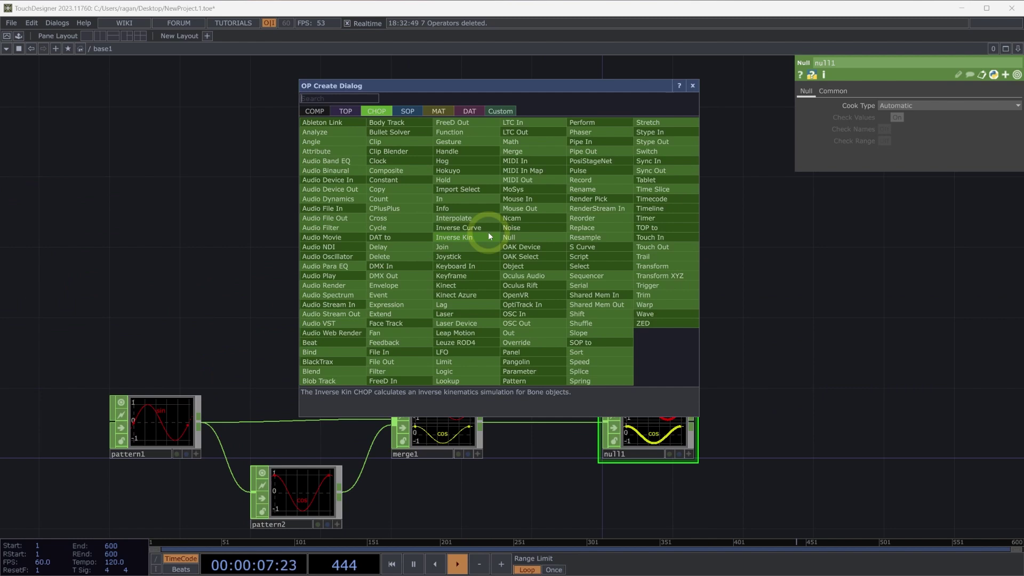
type("ci")
left_click(407, 111)
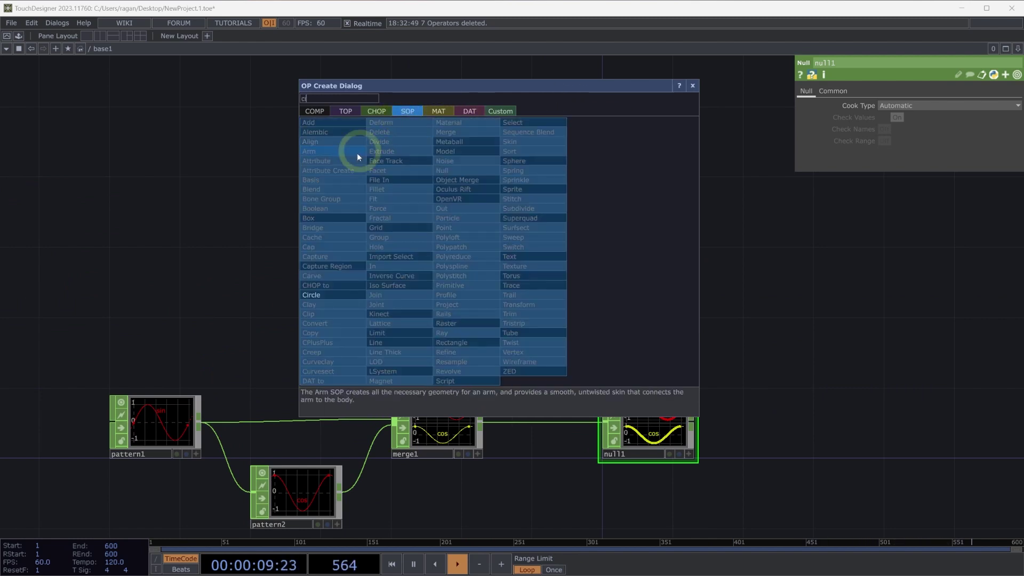
left_click(331, 297)
left_click(160, 211)
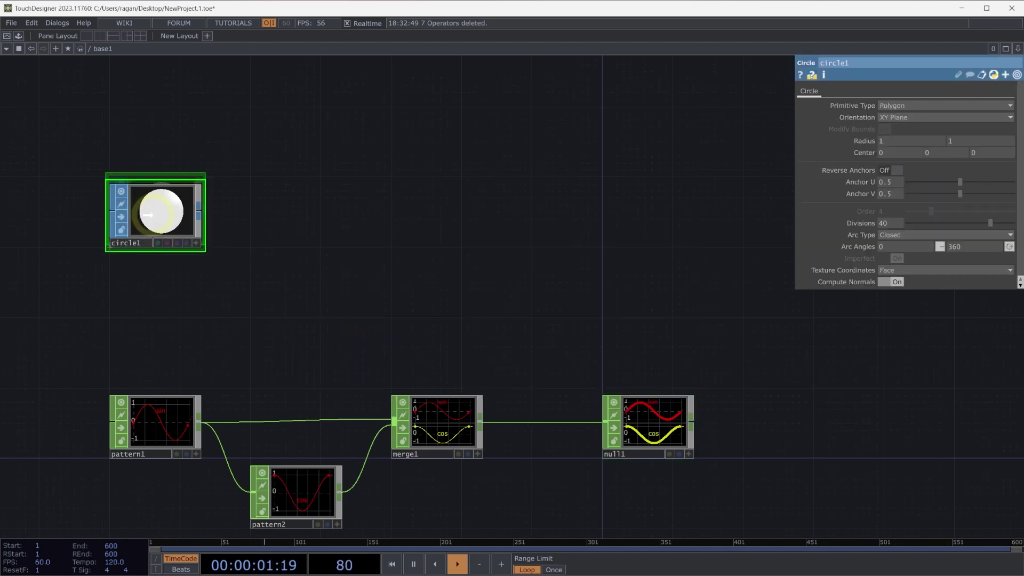
- Set both radius values of the Circle SOP to 0.1
key("BackSpace")
type("0.1")
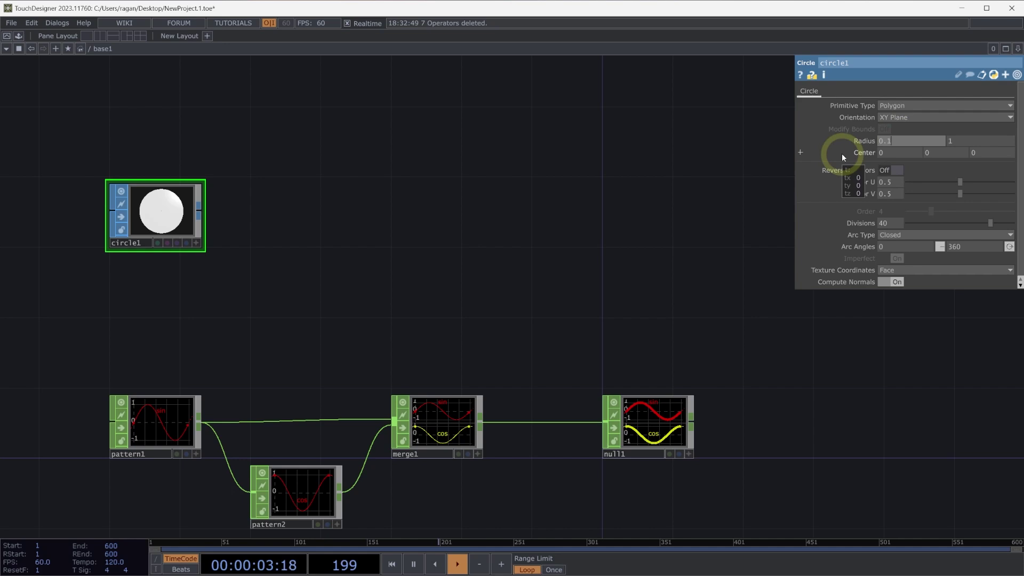
key("Tab")
type("0.1")
key("Return")
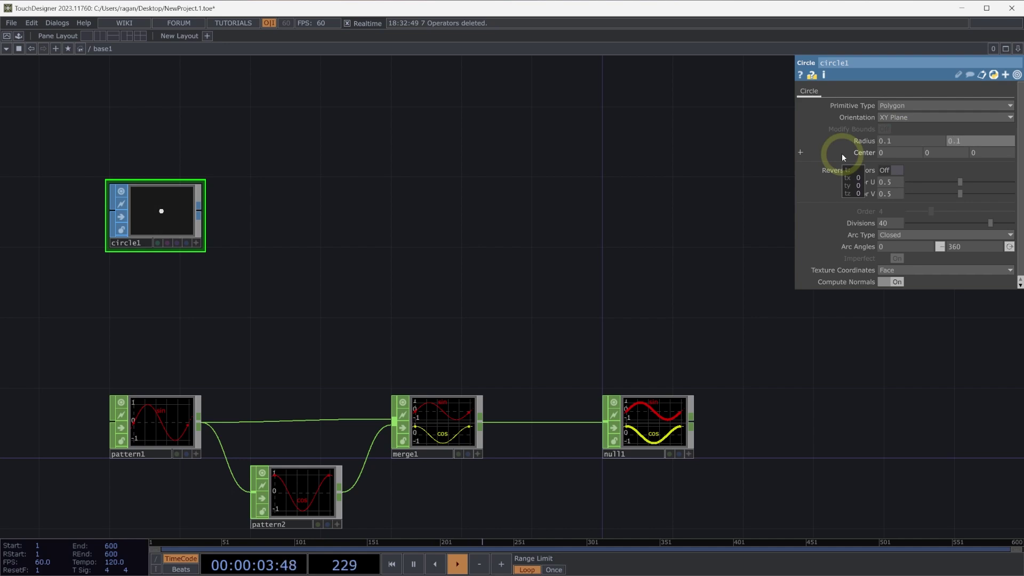
- Add a Geometry COMP fed by the Circle SOP's output and place it above the Null CHOP
right_click(200, 210)
type("ge")
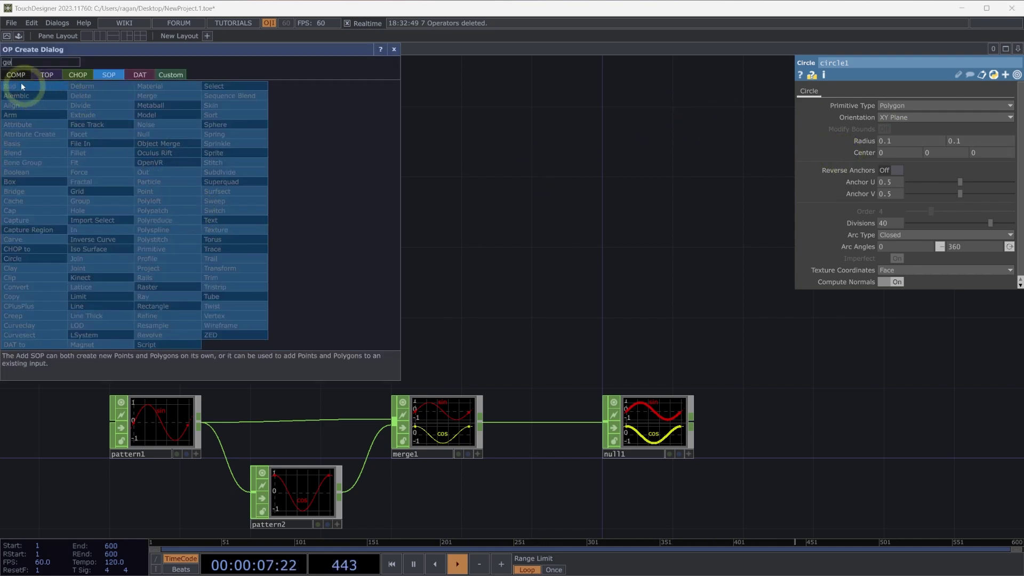
left_click(16, 75)
left_click(33, 160)
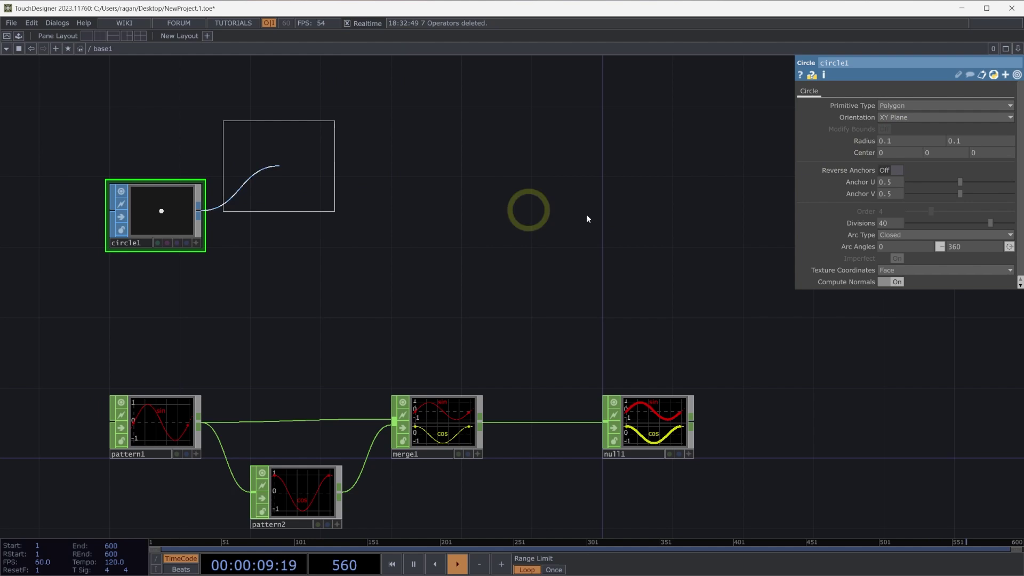
left_click(673, 204)
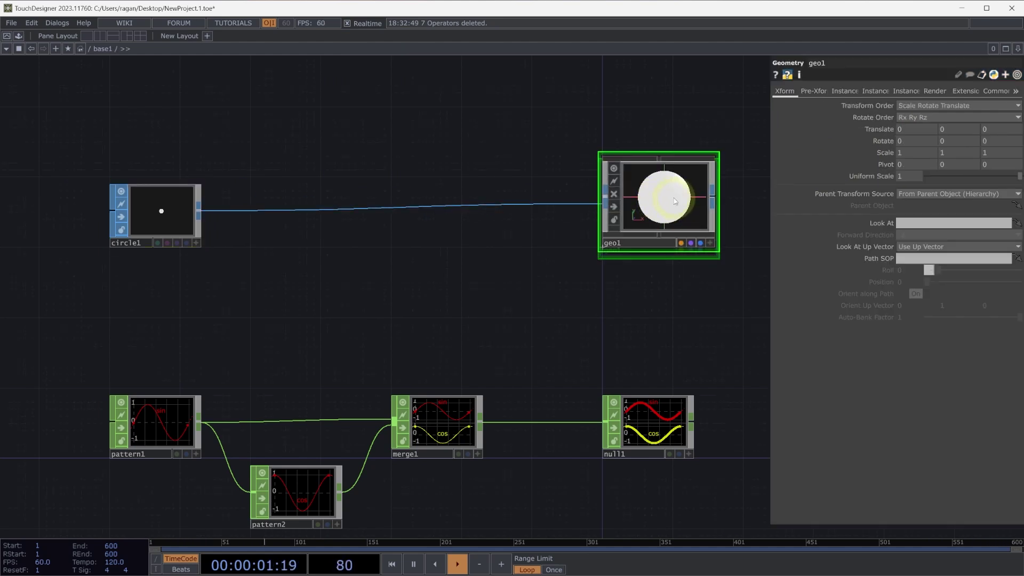
- Enable instancing on the Geometry COMP with null1 as the Translate OP and sin as Translate X
left_click(846, 91)
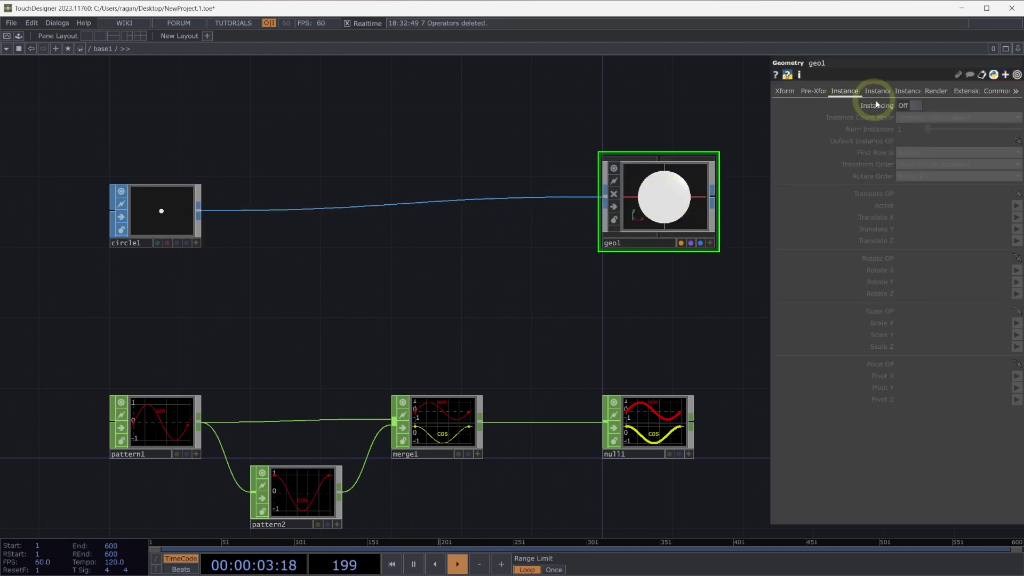
left_click(907, 105)
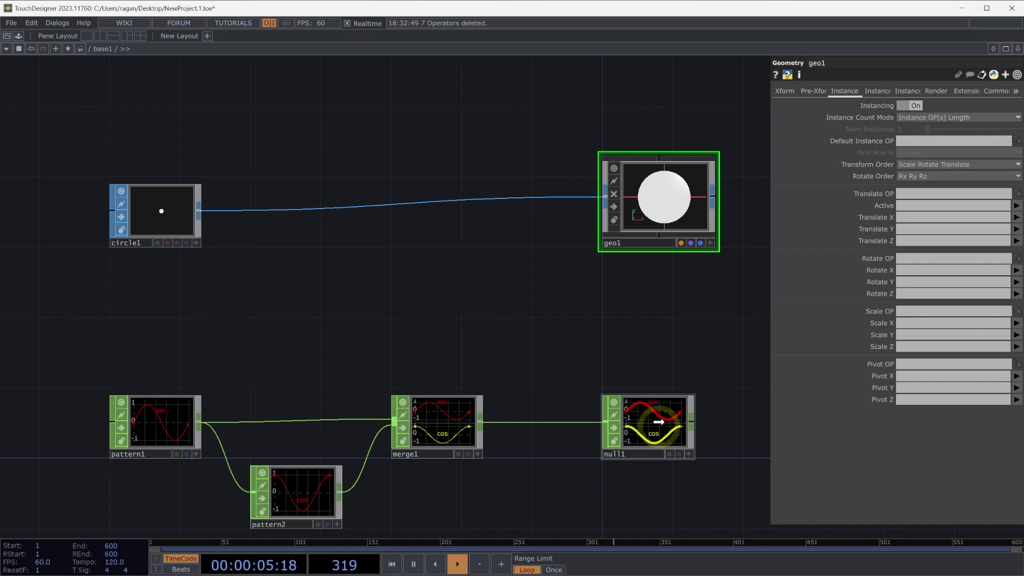
left_click_drag(659, 422, 913, 194)
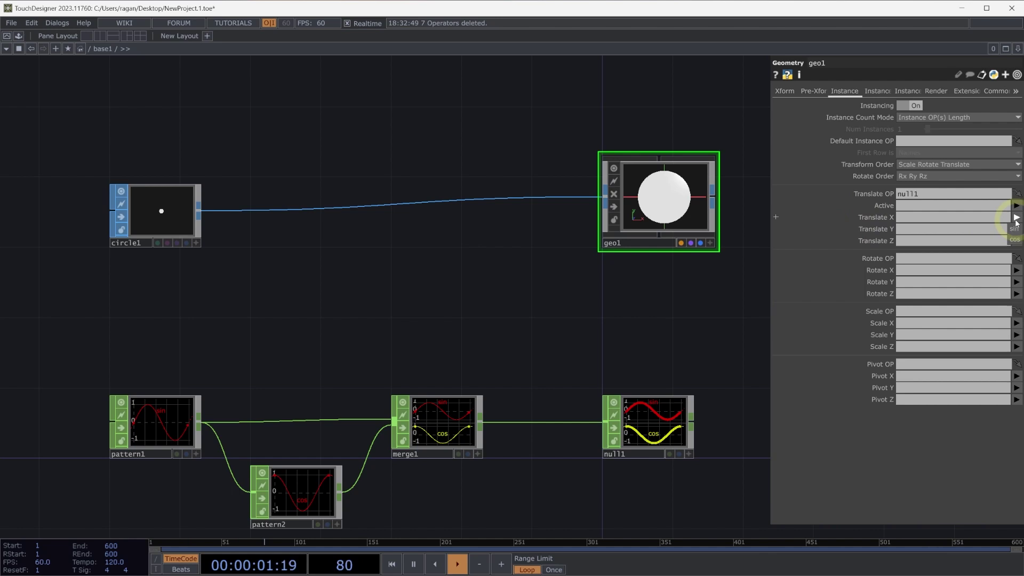
left_click(1014, 228)
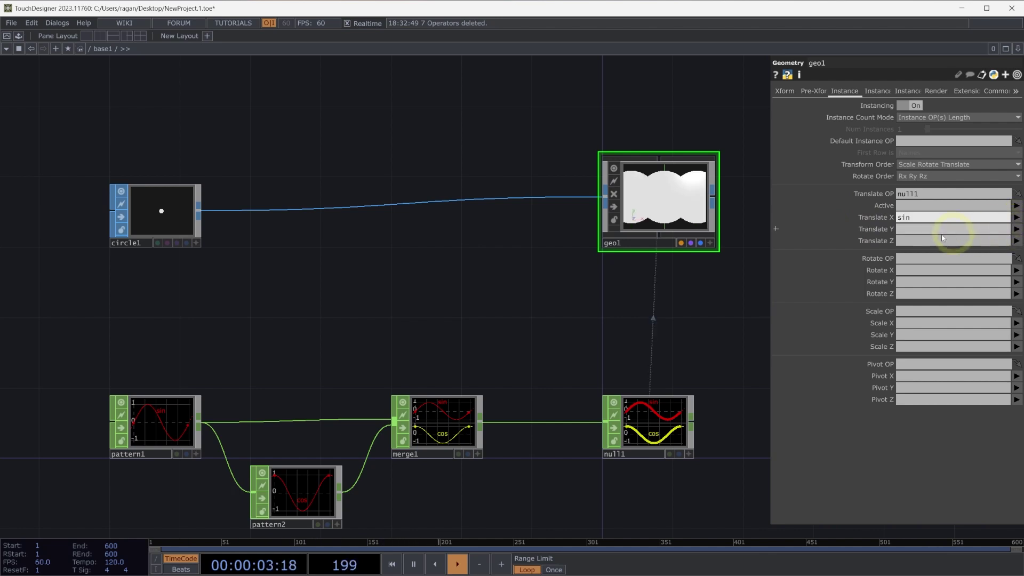
- Set the Geometry COMP's Translate Y instancing channel to cos and frame all instances in its activated viewer
left_click(1017, 229)
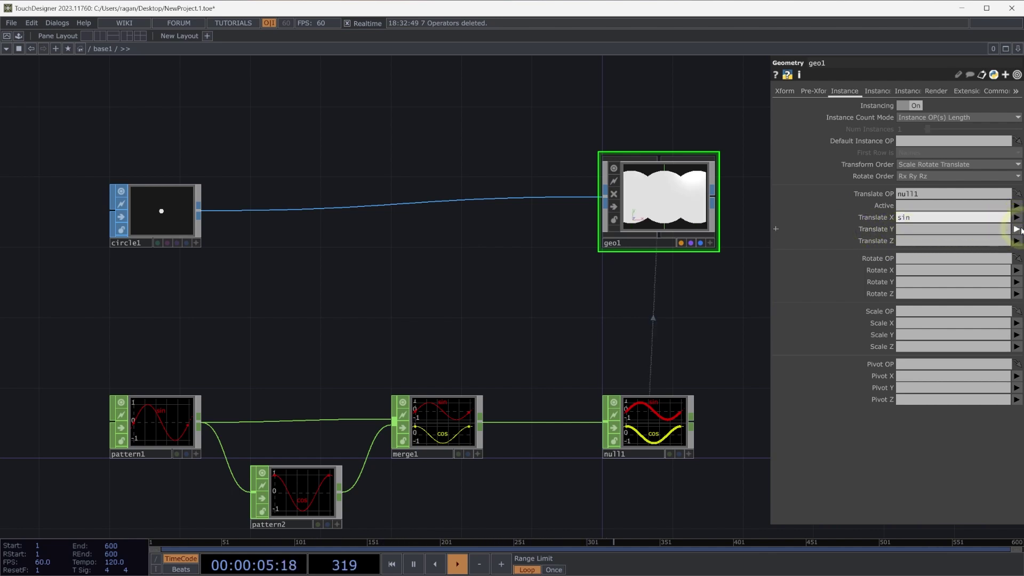
left_click(1009, 253)
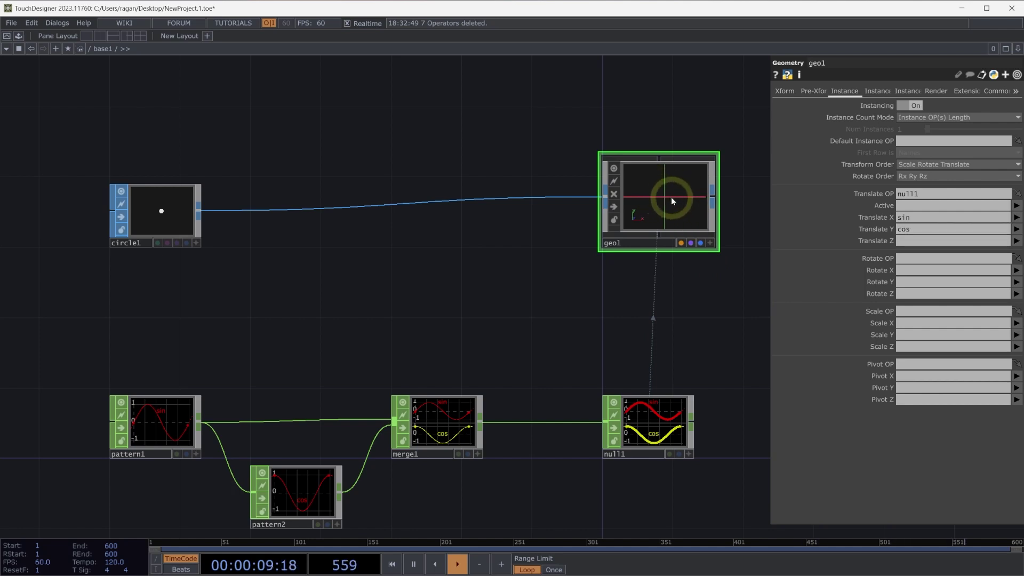
key("a")
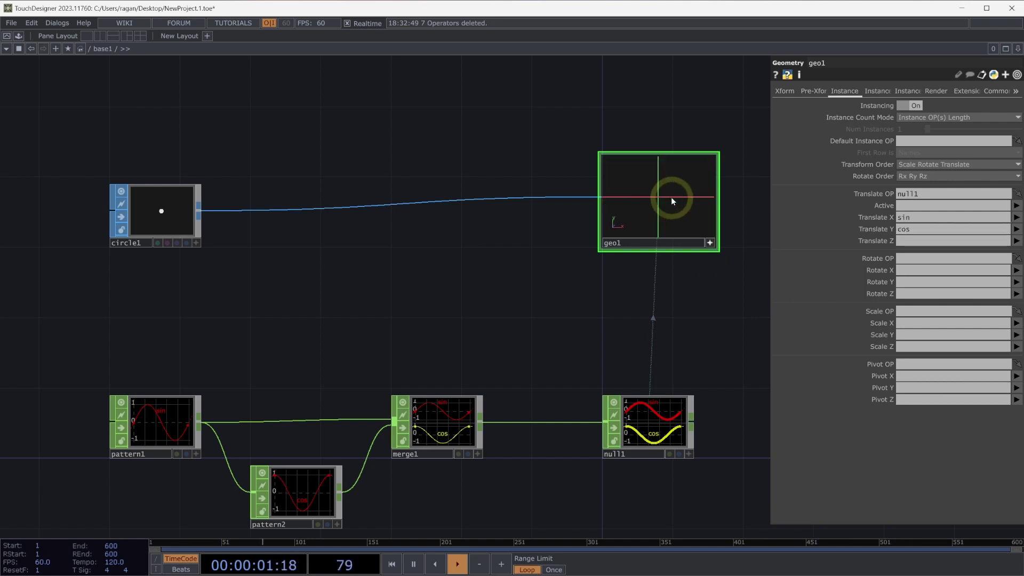
key("h")
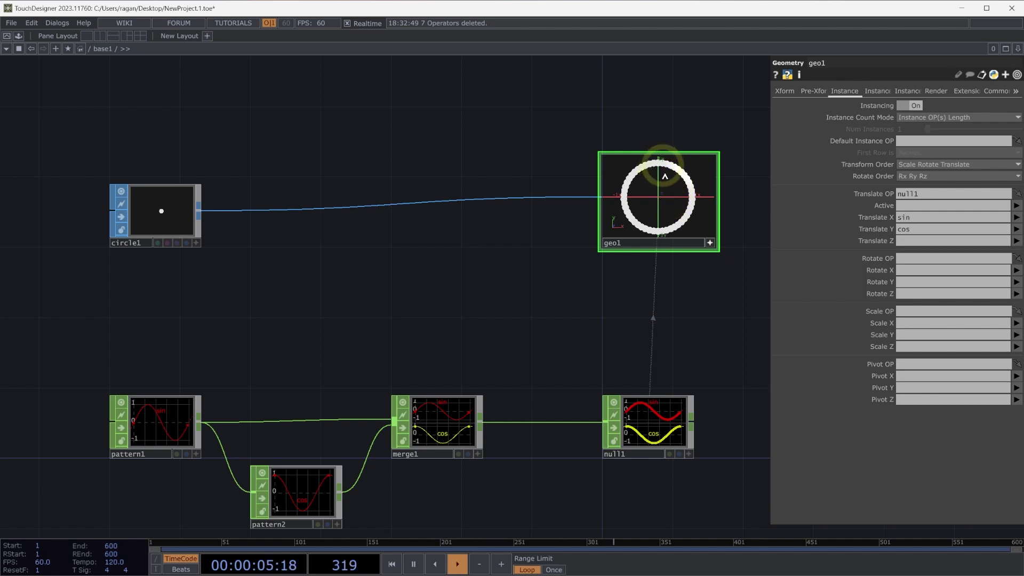
left_click_drag(653, 314, 638, 350)
scroll(659, 270, "up", 3)
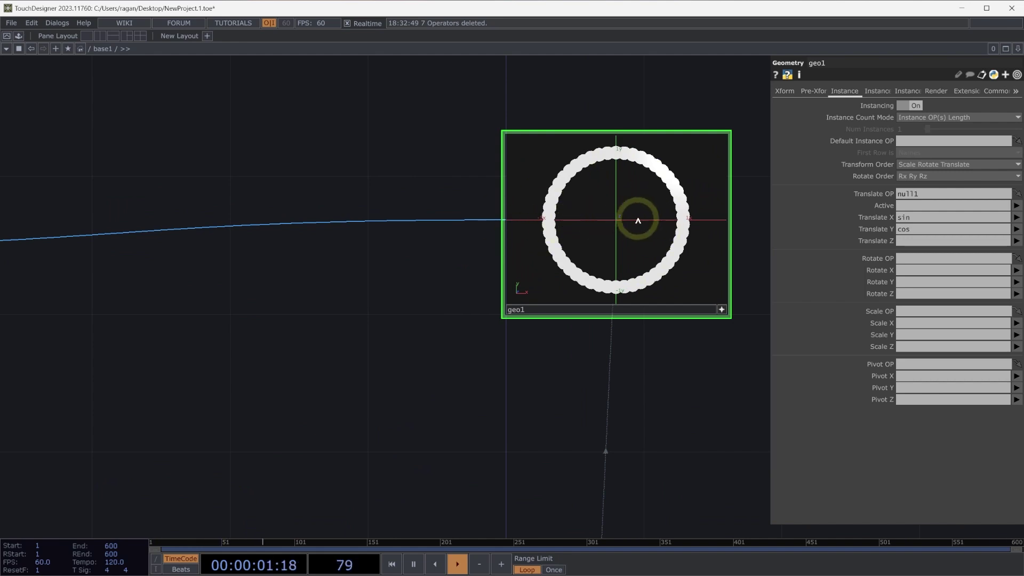
- Insert a Math CHOP on the wire between the Merge CHOP and the Null CHOP
scroll(496, 363, "down", 2)
left_click_drag(485, 450, 584, 452)
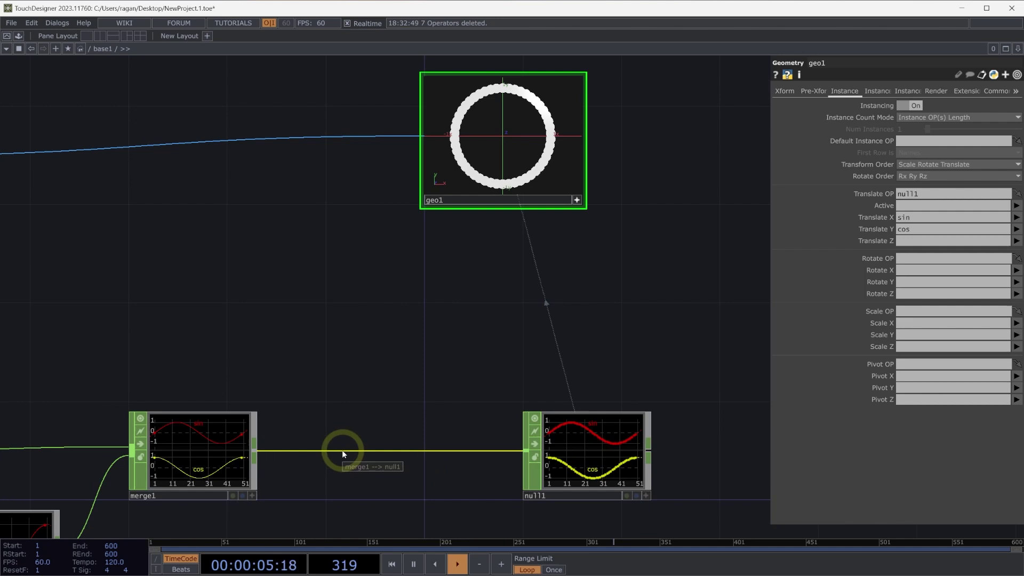
right_click(344, 452)
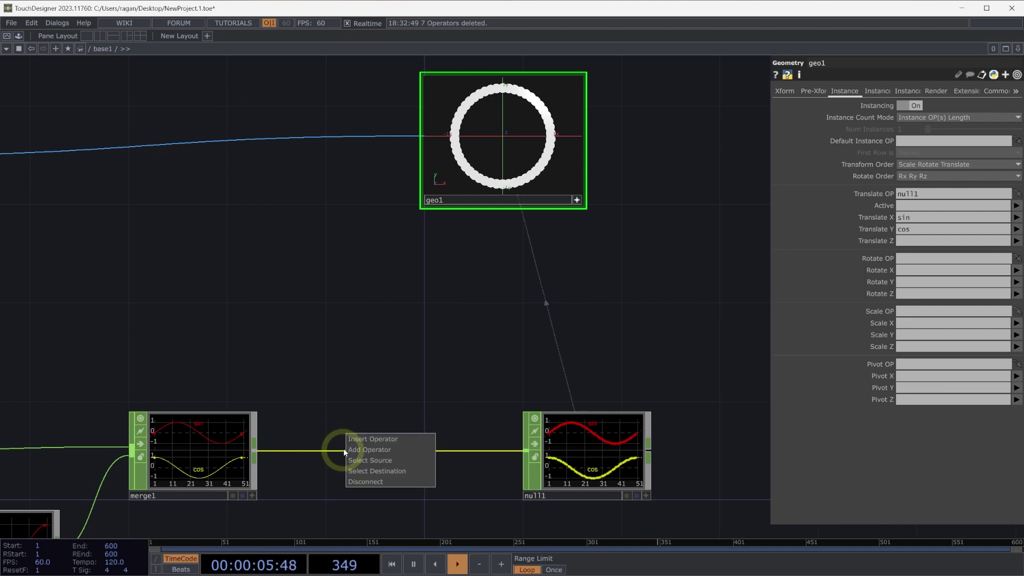
left_click(403, 441)
left_click(421, 336)
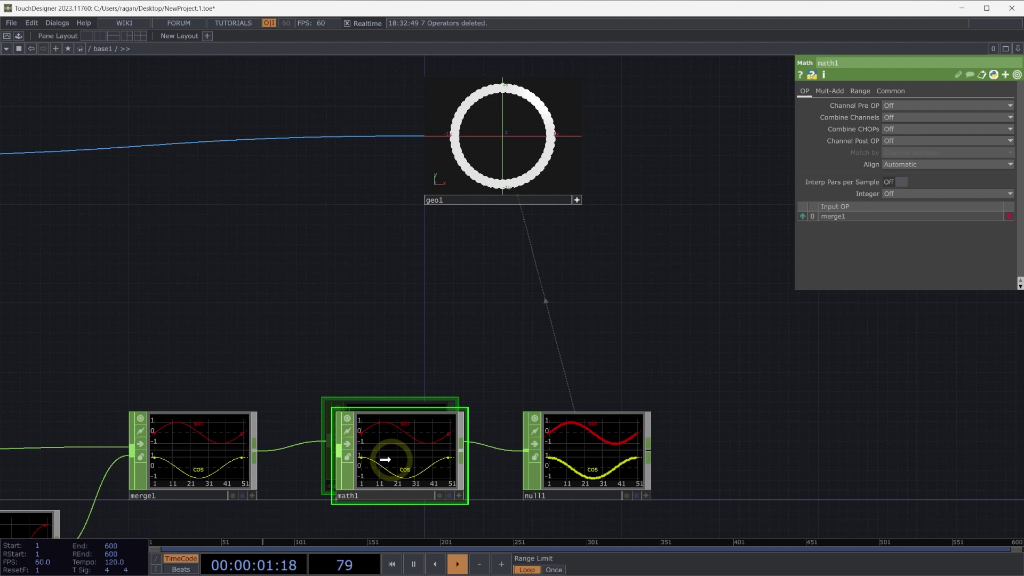
left_click(390, 456)
- Set the Math CHOP's Multiply to about 3.29 and reframe the spread-out circles in the Geometry COMP's viewer
left_click(836, 94)
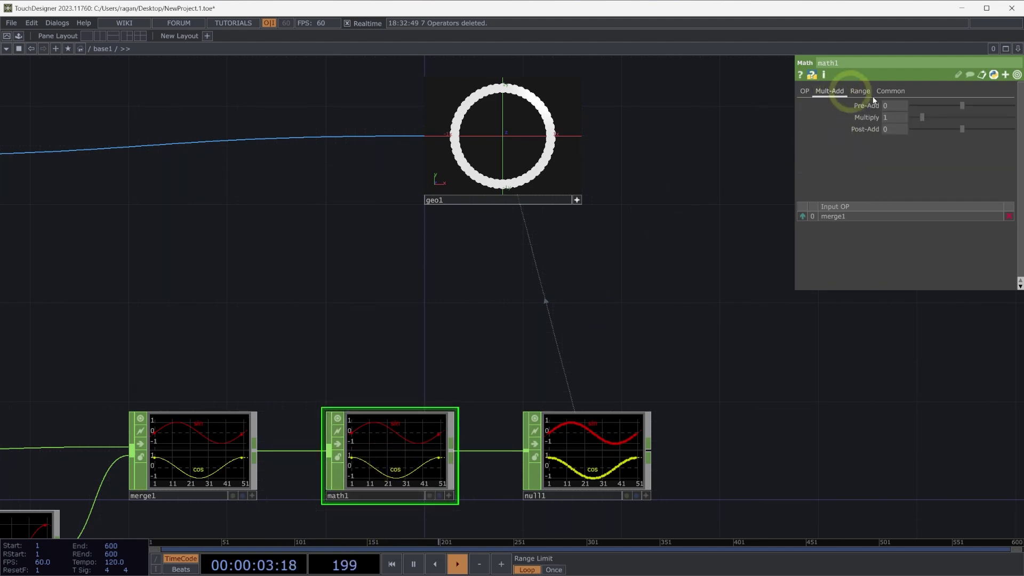
left_click_drag(924, 114, 946, 117)
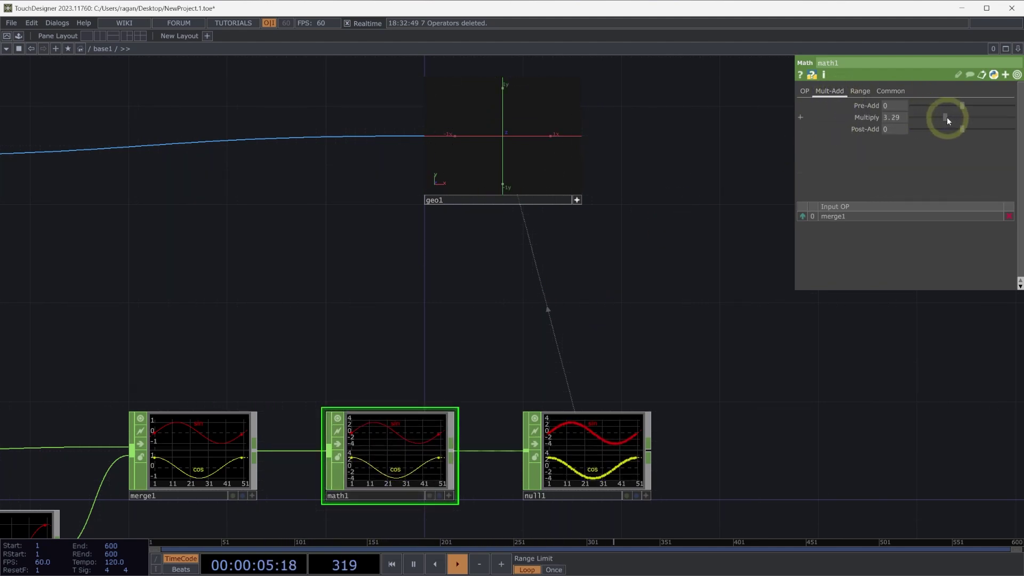
middle_click_drag(545, 132, 541, 192)
mouse_move(542, 194)
left_mouse_down()
mouse_move(549, 165)
mouse_move(532, 176)
left_mouse_up()
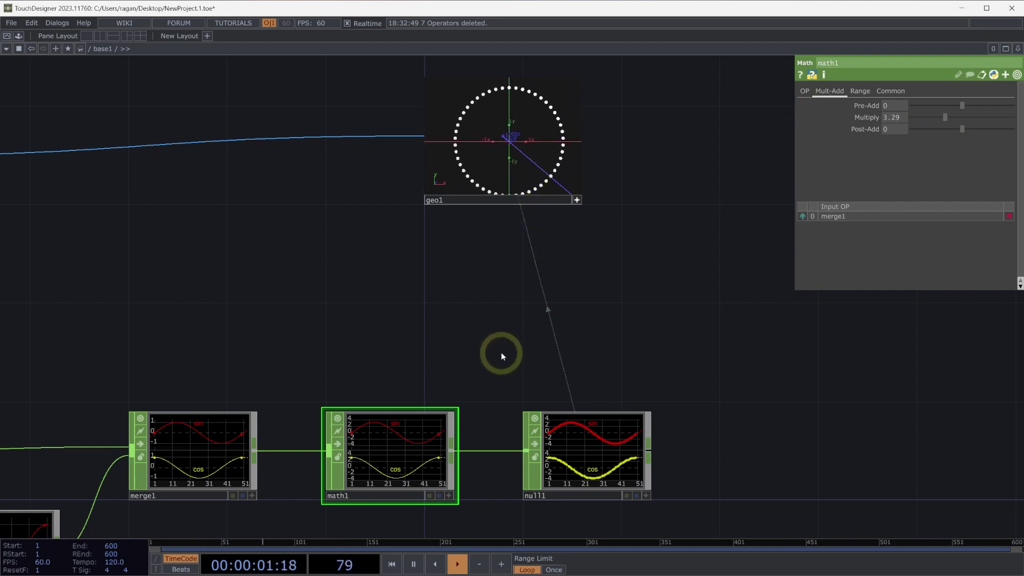
- Add a Noise CHOP in the free space below the existing network
scroll(501, 353, "down", 5)
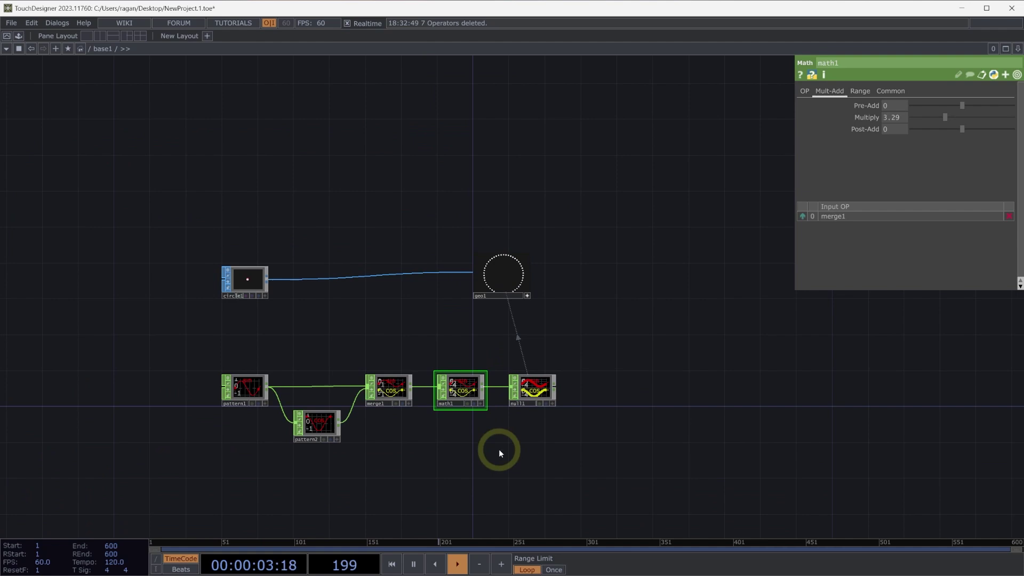
left_click_drag(498, 450, 518, 227)
left_click_drag(425, 391, 425, 337)
scroll(320, 316, "up", 7)
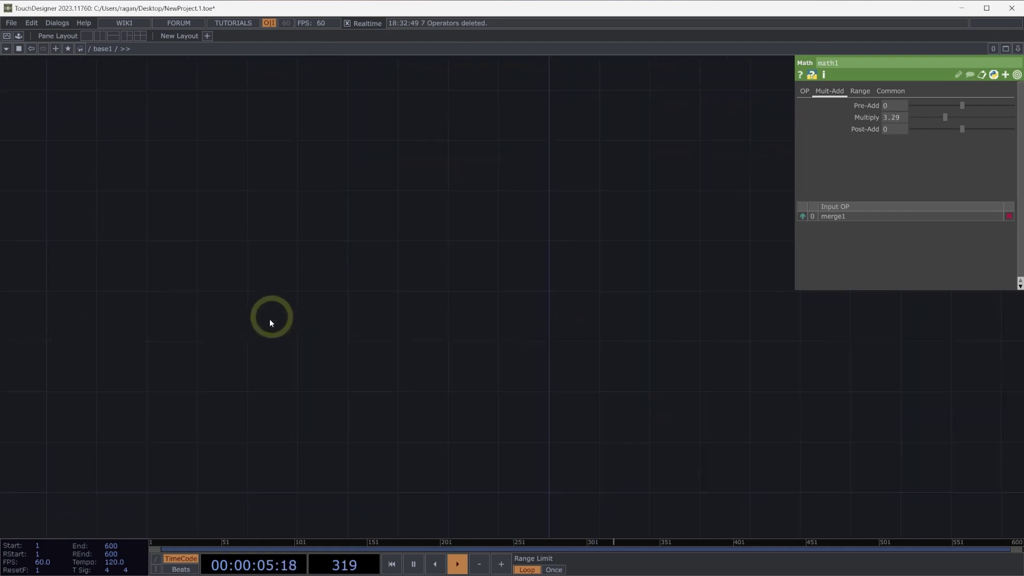
key("Tab")
type("noi")
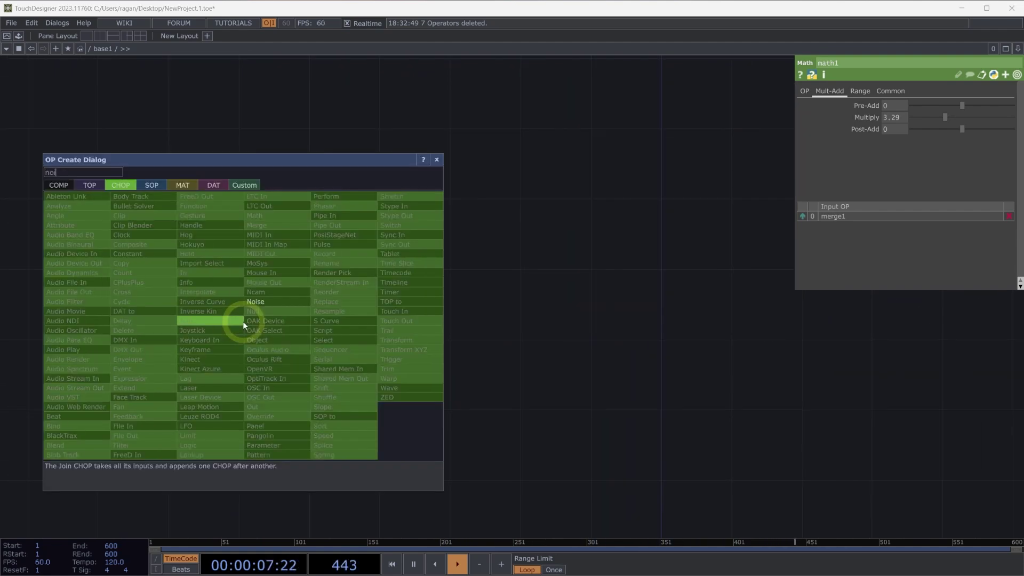
left_click(275, 308)
scroll(214, 319, "up", 3)
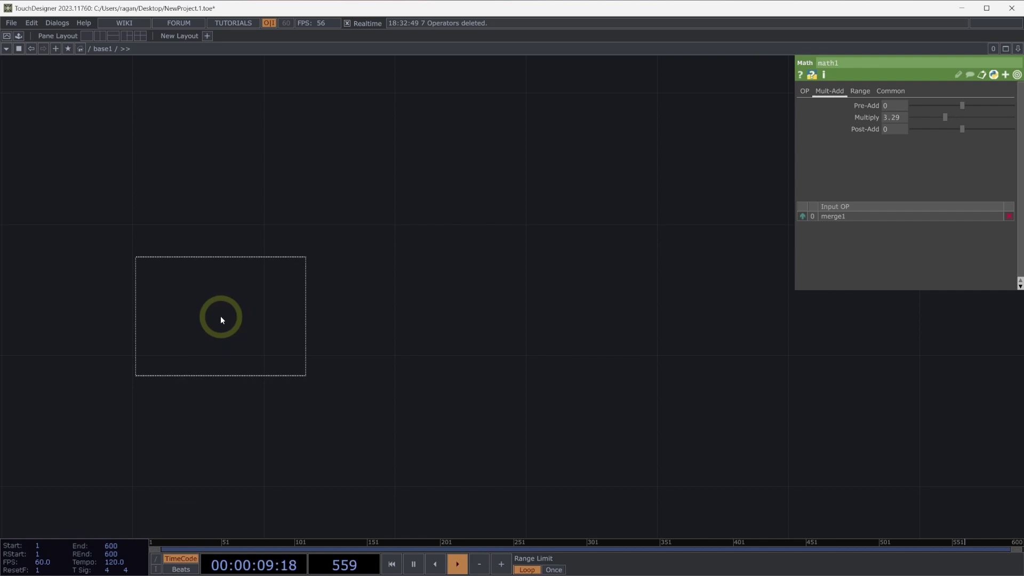
left_click(238, 299)
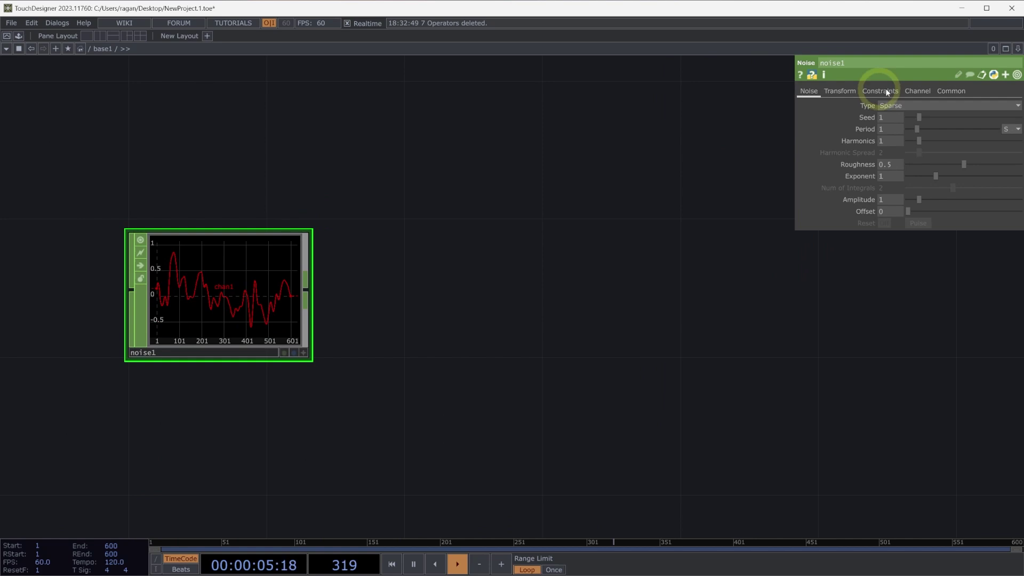
- Set the Noise CHOP's channel names to t[xyz] and turn its Time Slice on
left_click(915, 90)
left_click(916, 106)
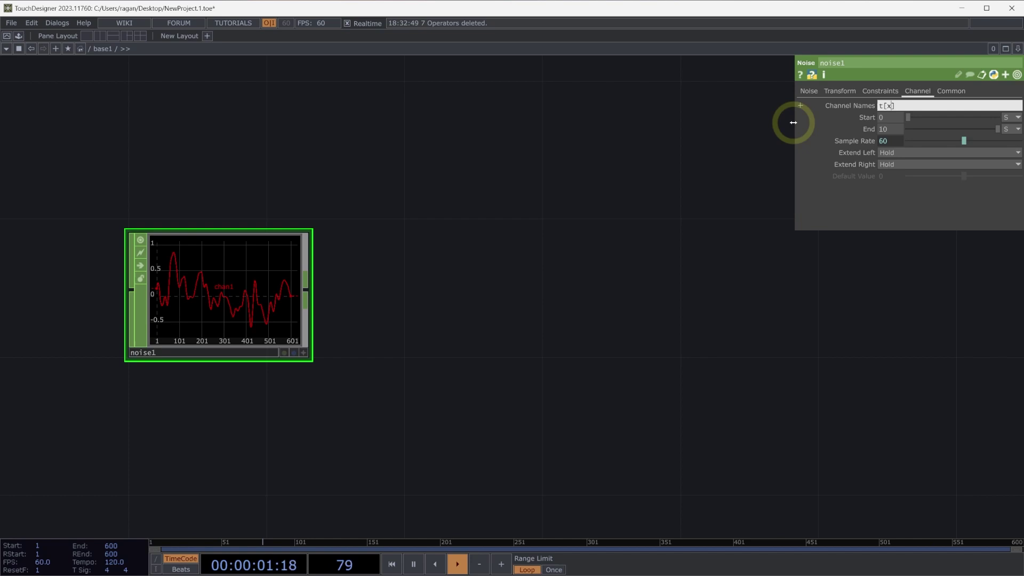
key("Return")
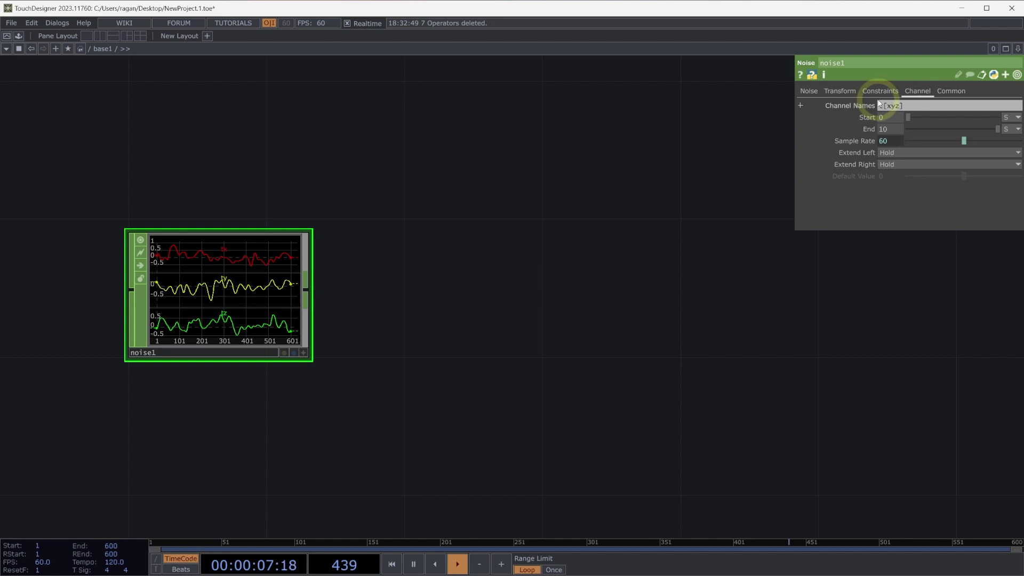
left_click(948, 96)
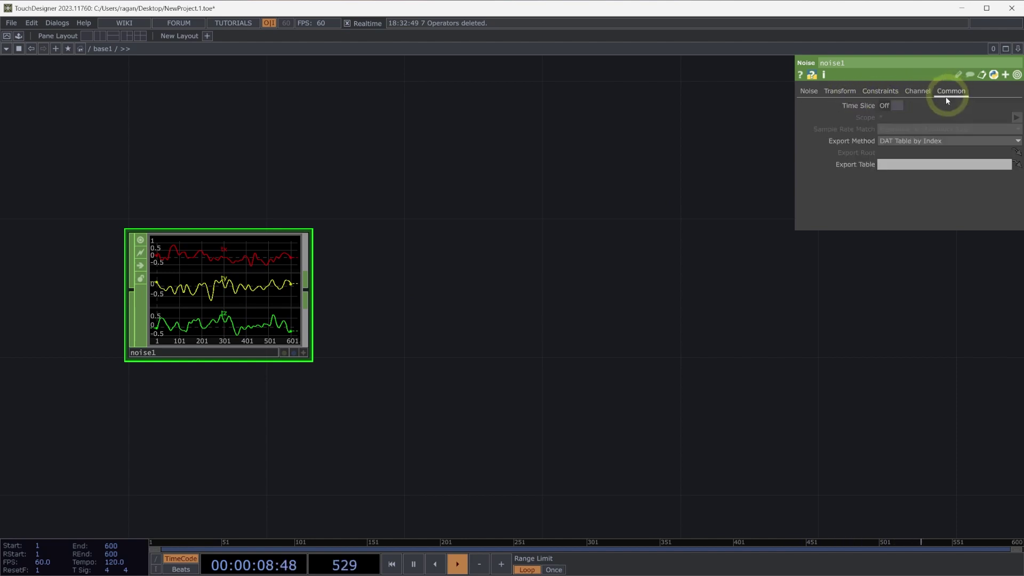
left_click(884, 106)
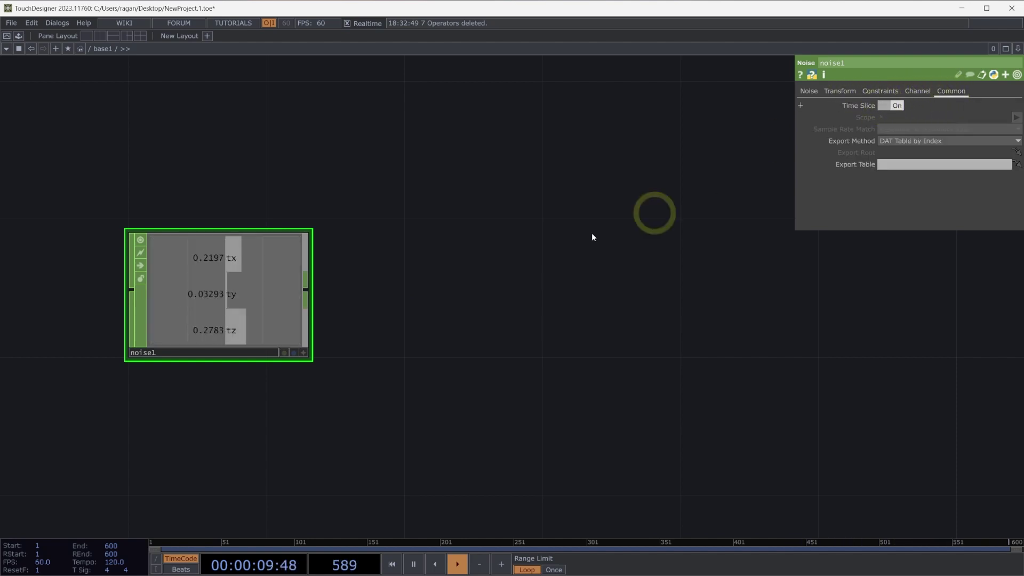
- Add a Trail CHOP fed by the Noise CHOP's output and place it beside the Noise CHOP
right_click(309, 292)
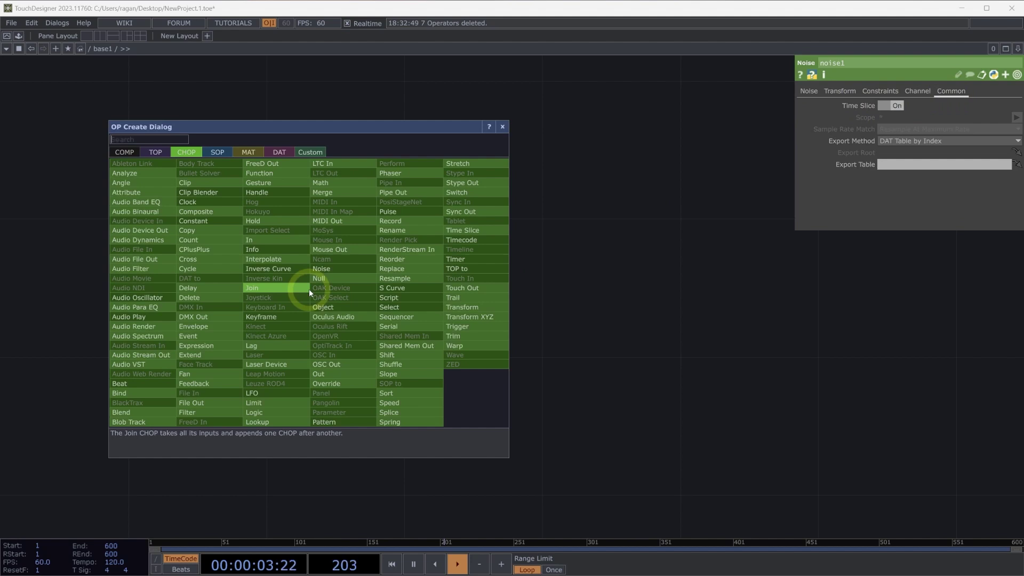
type("trail")
left_click(453, 298)
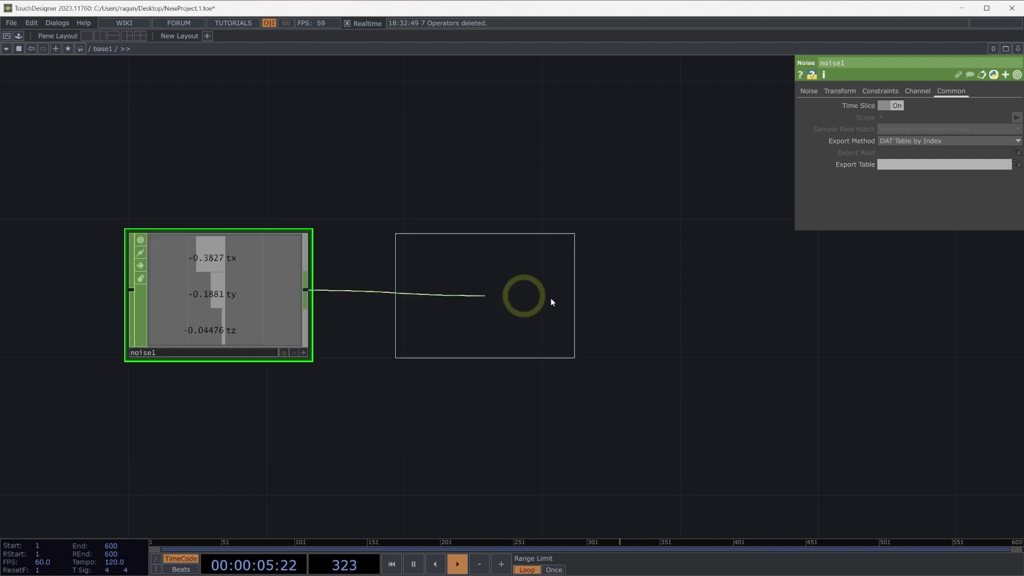
left_click(640, 298)
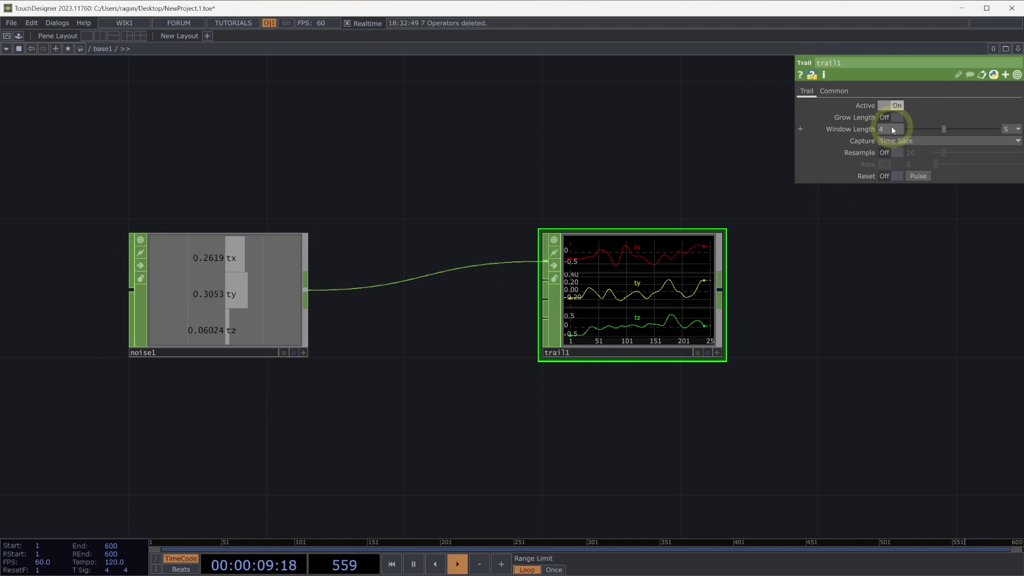
- Set the Trail CHOP's Window Length unit to samples and its value to 200
left_click(1007, 133)
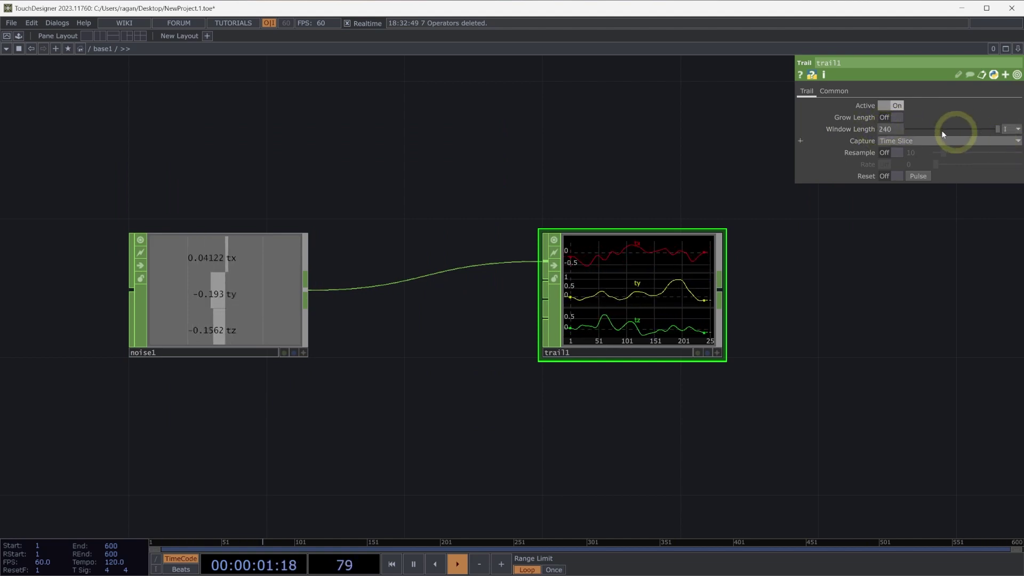
type("200")
key("Return")
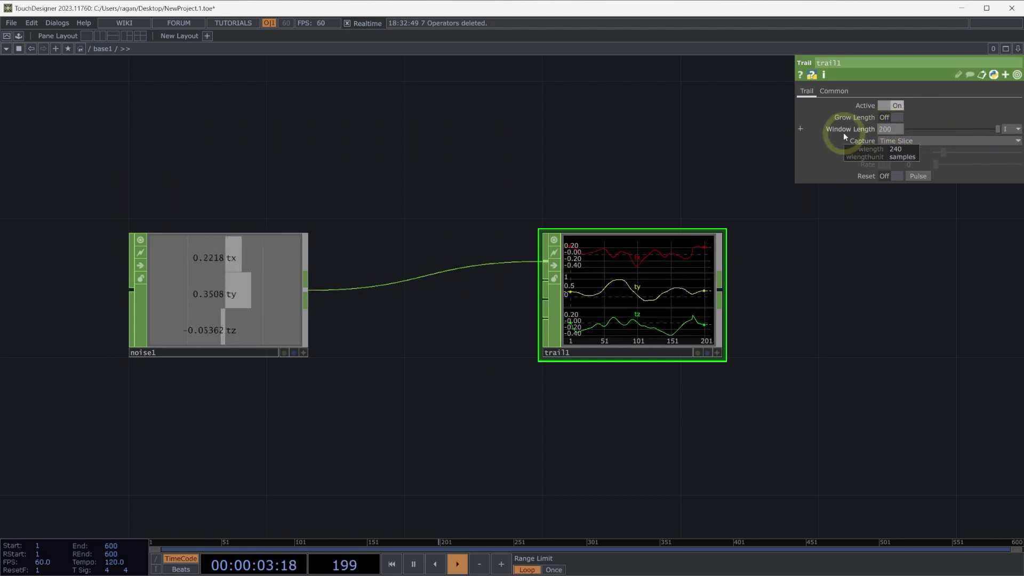
- Add a Null CHOP after the Trail CHOP and rename it null_inst
left_click_drag(802, 253, 590, 256)
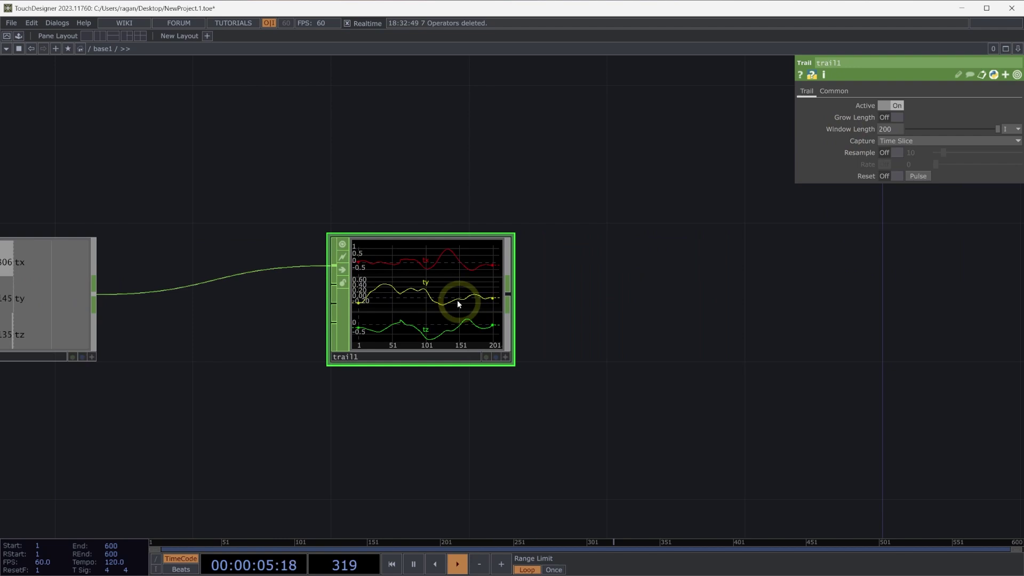
right_click(508, 295)
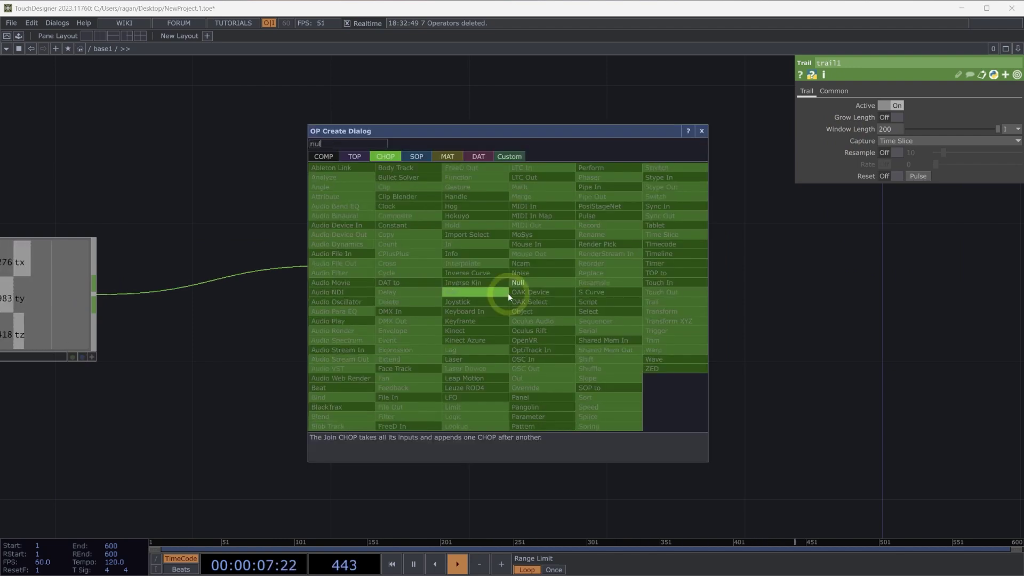
left_click(563, 283)
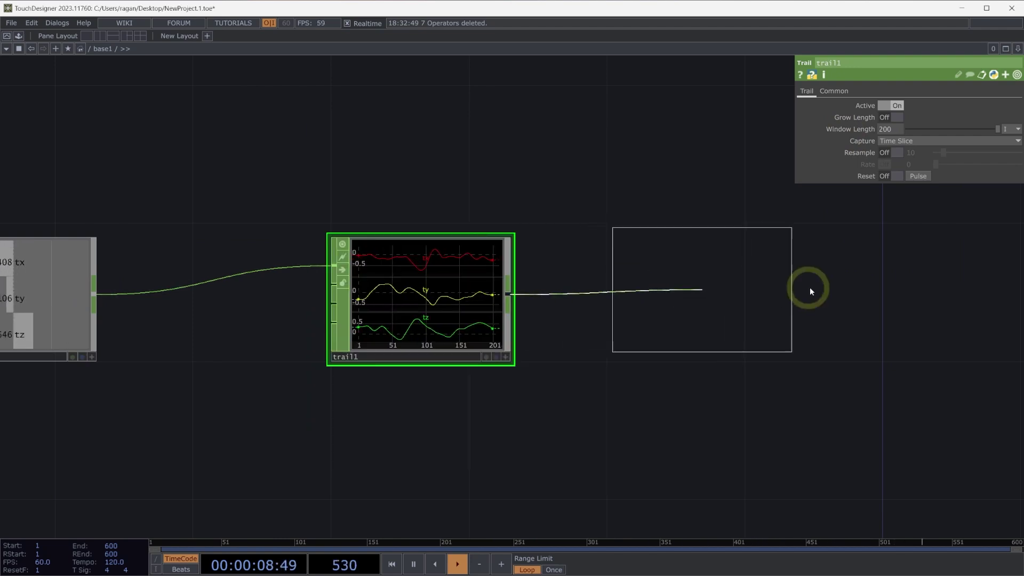
left_click(843, 291)
left_click_drag(828, 293, 815, 304)
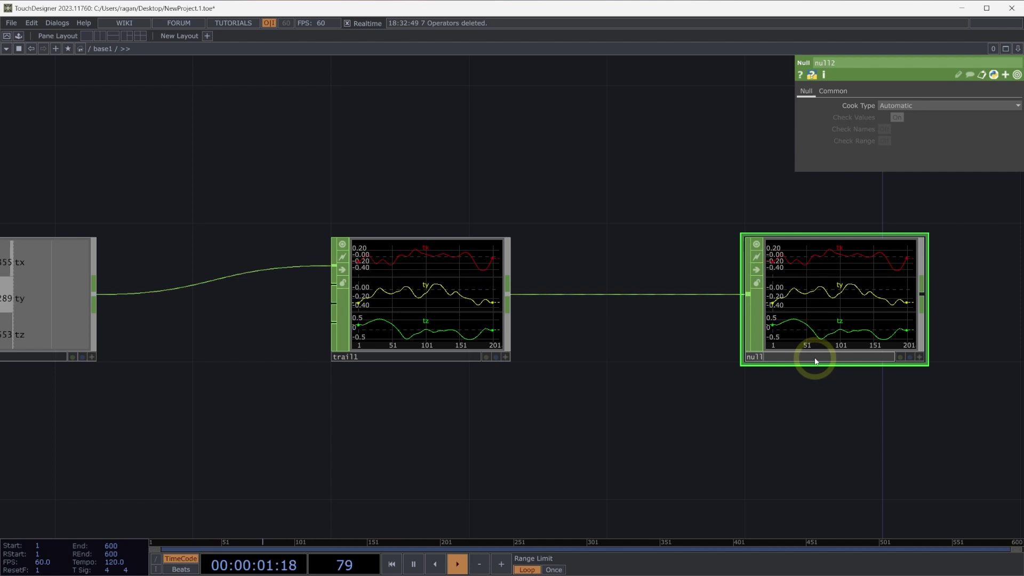
type("_inst")
key("Return")
- Add a Box SOP in the free space above the Noise CHOP
scroll(777, 377, "down", 1)
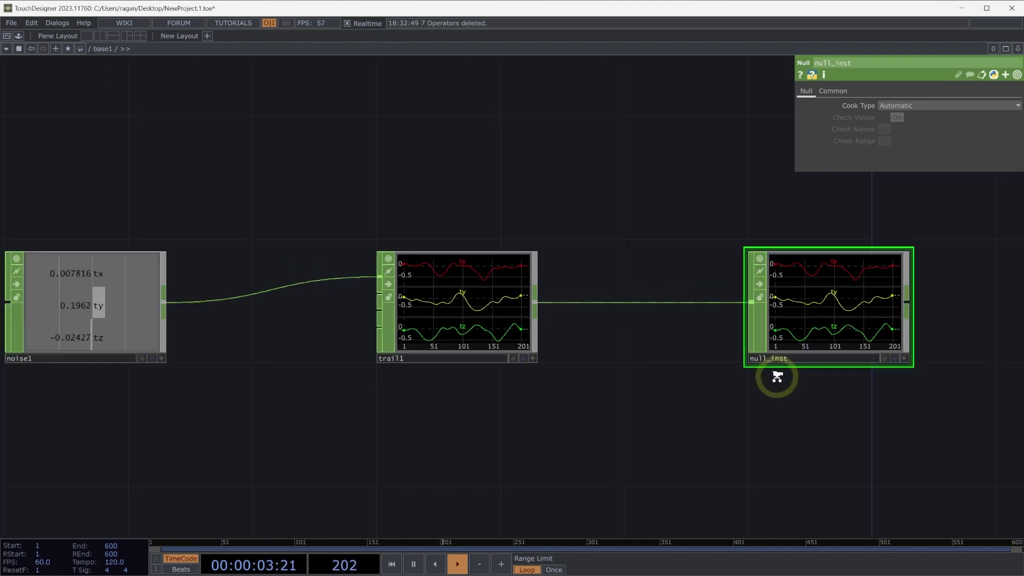
scroll(689, 207, "down", 2)
left_click_drag(689, 207, 654, 231)
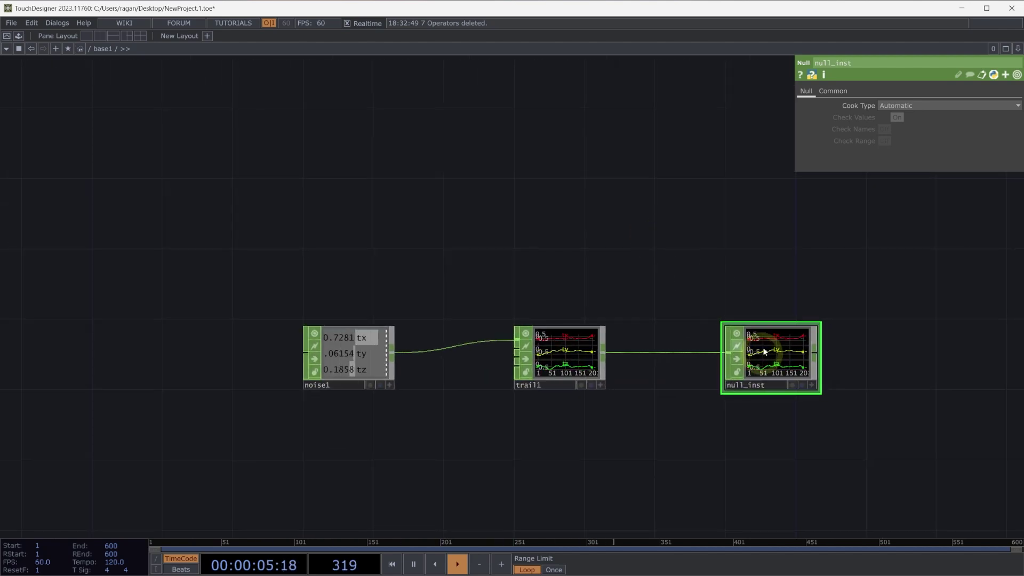
left_click(570, 239)
double_click(556, 211)
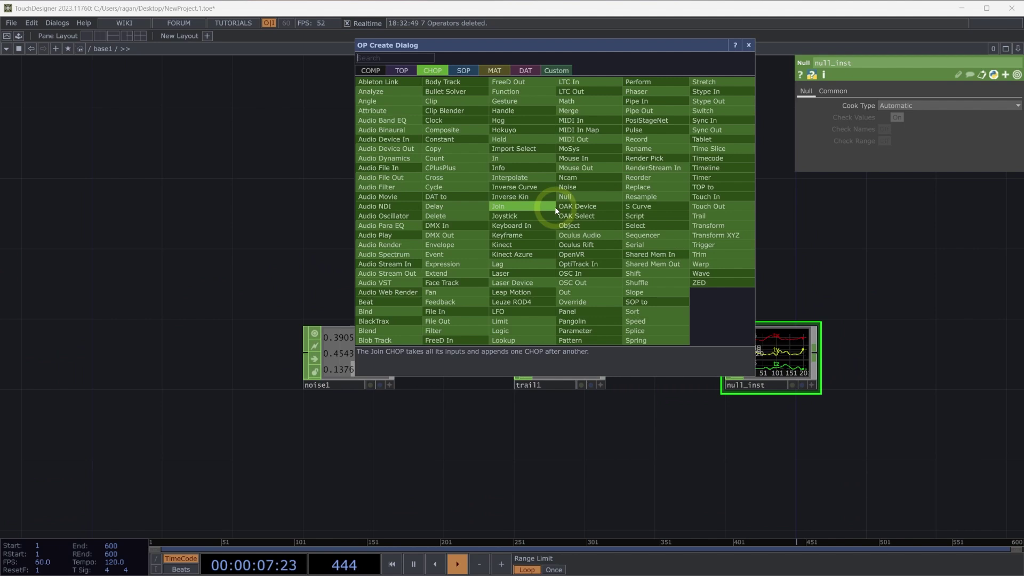
type("box")
left_click(462, 75)
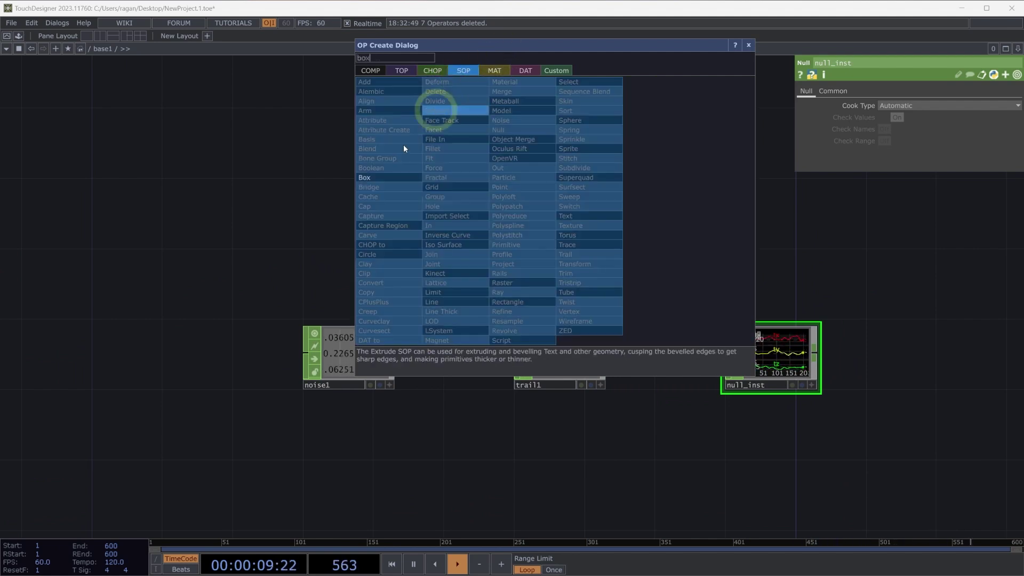
left_click(390, 178)
left_click(346, 140)
left_click_drag(355, 145, 355, 152)
- Add a Geometry COMP fed by the Box SOP's output and place it above null_inst
right_click(395, 143)
type("ge")
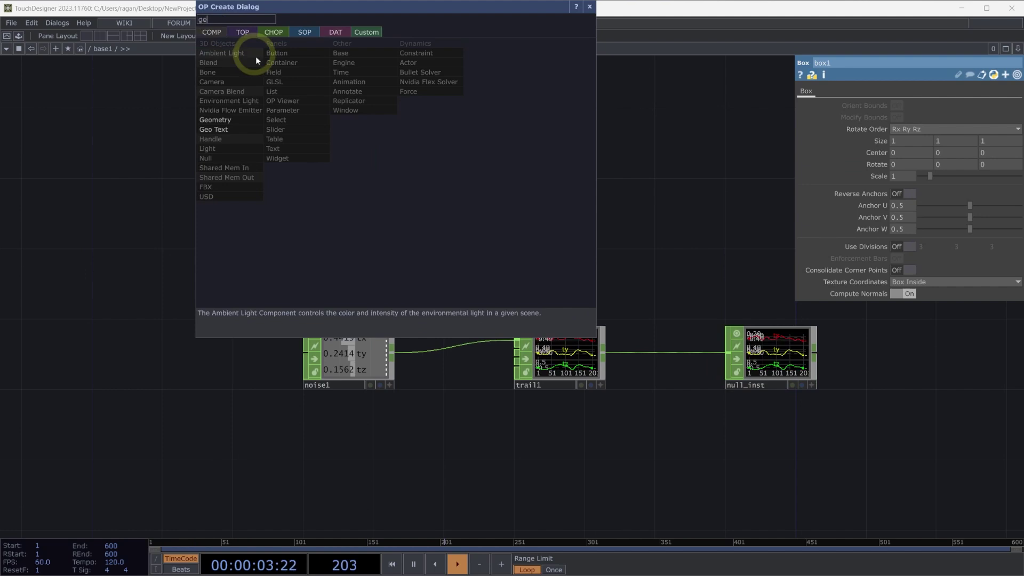
left_click(230, 120)
left_click(738, 137)
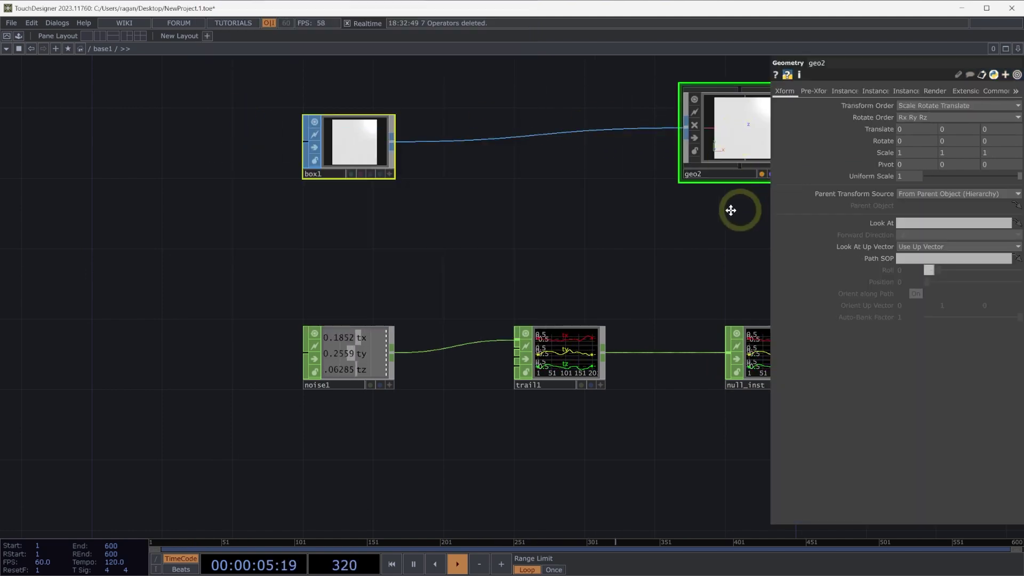
- Turn on instancing for geo2 and assign null_inst as its Default Instance OP
left_click_drag(740, 210, 626, 209)
left_click_drag(649, 160, 683, 144)
left_click(842, 92)
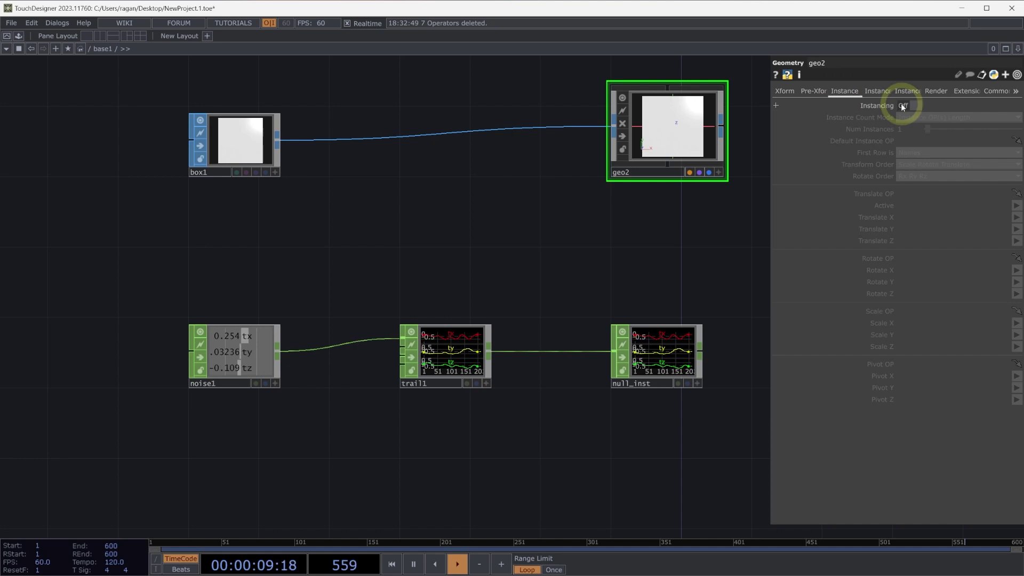
left_click(902, 106)
left_click(782, 286)
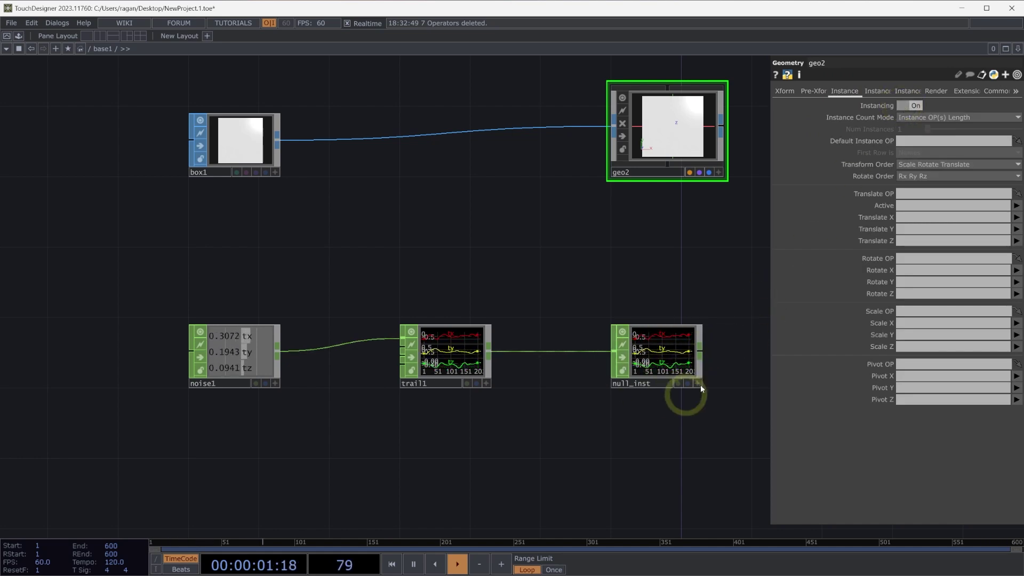
left_click(653, 372)
left_click_drag(662, 356, 887, 140)
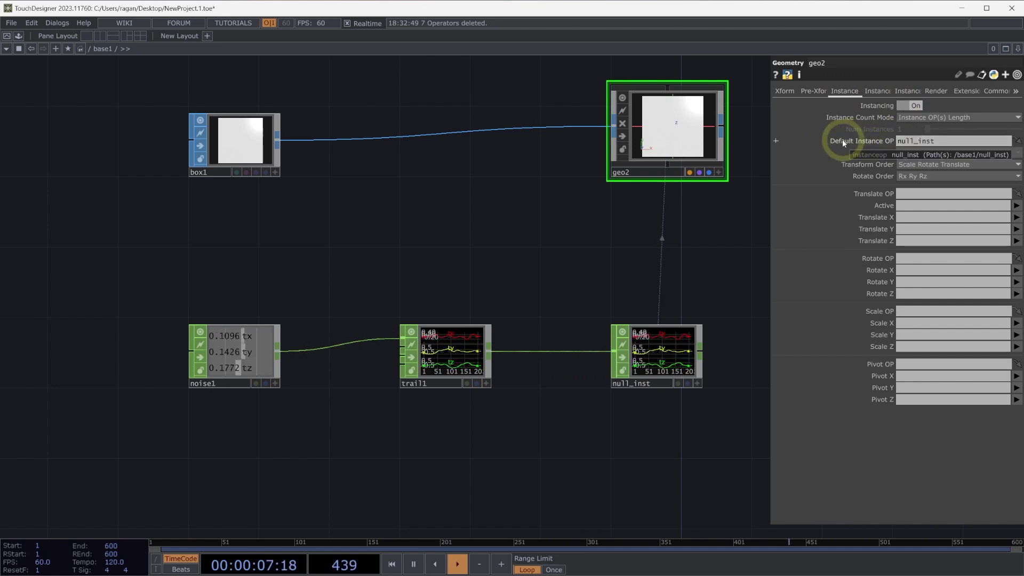
- Map geo2's instance Translate X, Y and Z to the tx, ty and tz channels
left_click(933, 143)
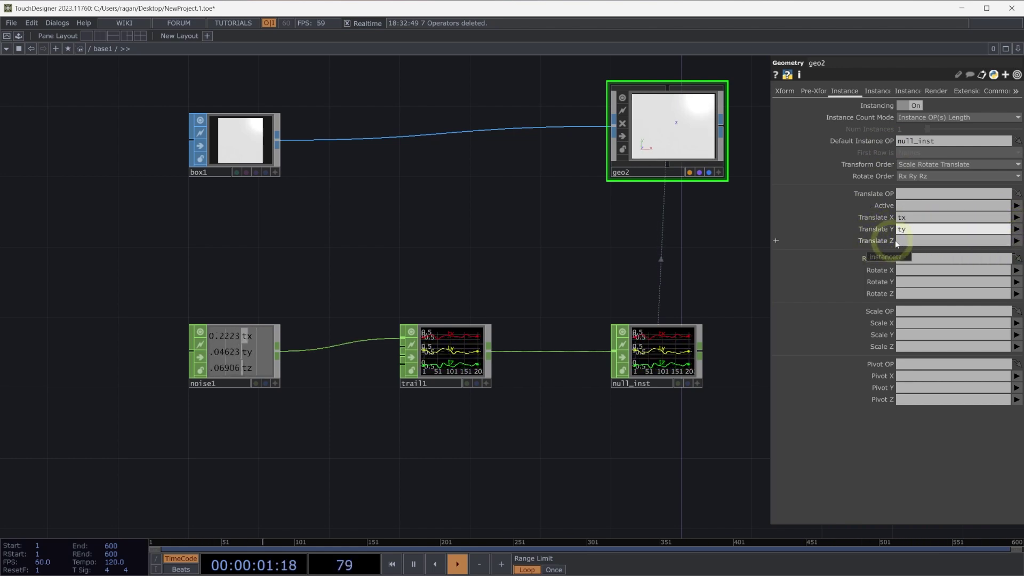
left_click_drag(1015, 242, 1014, 275)
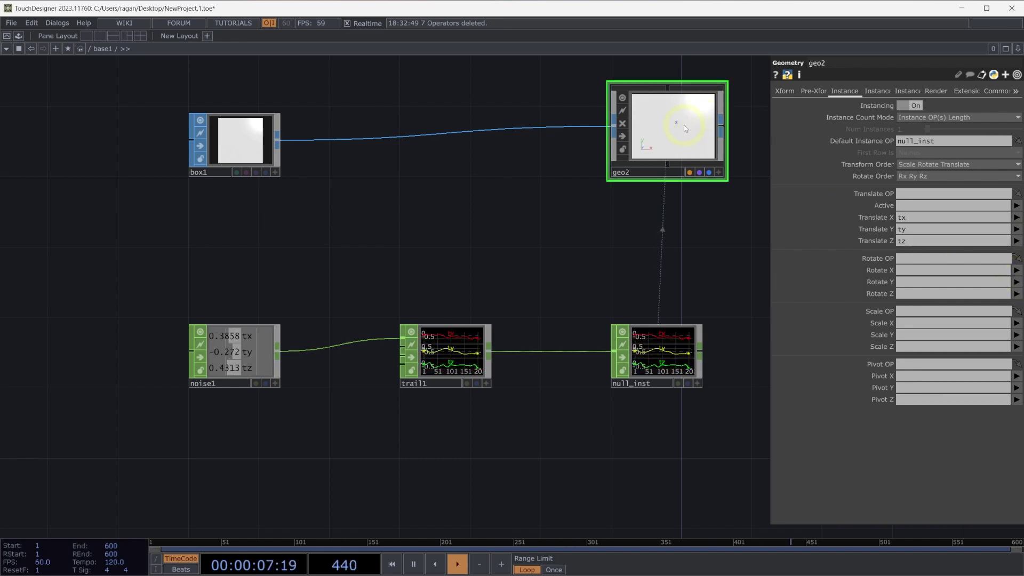
- Set box1's size to 0.02 on all three axes
left_click(238, 145)
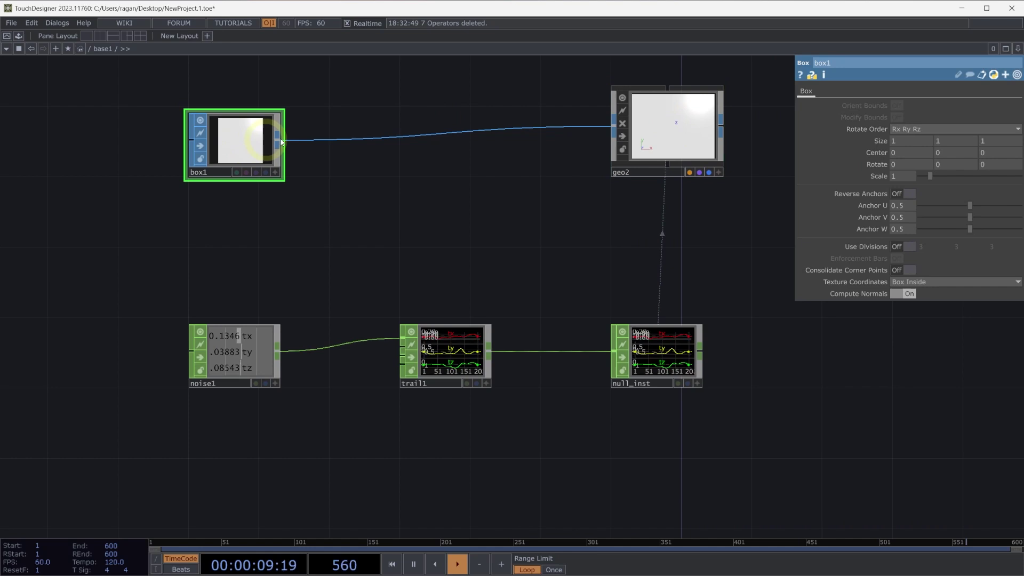
left_click(849, 154)
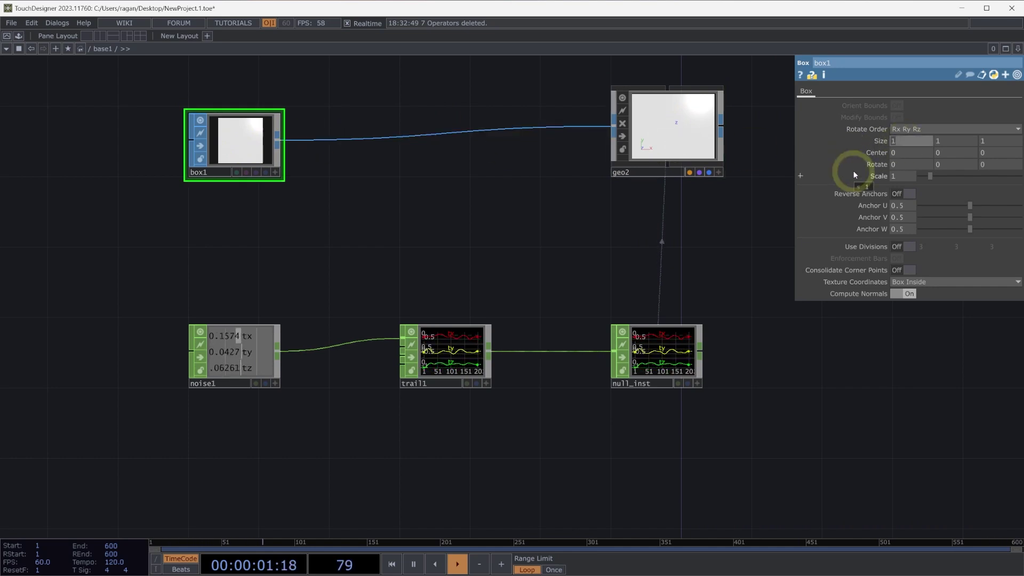
type("0.02")
key("Tab")
type("0.02")
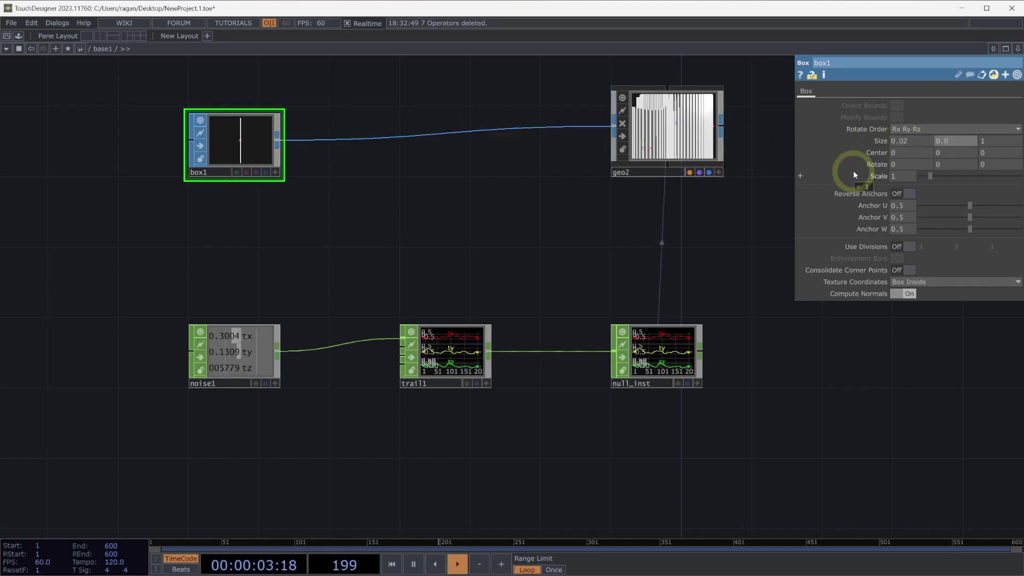
key("Tab")
type("0.02")
key("BackSpace")
type("02")
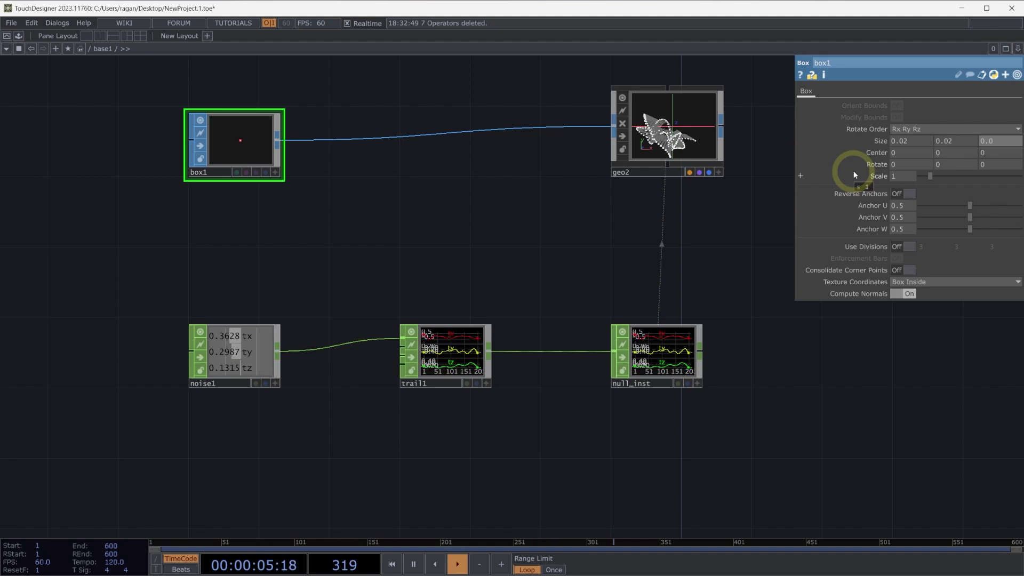
left_click(534, 186)
- Make geo2's viewer active and examine the instanced boxes from an angled view
scroll(534, 185, "up", 10)
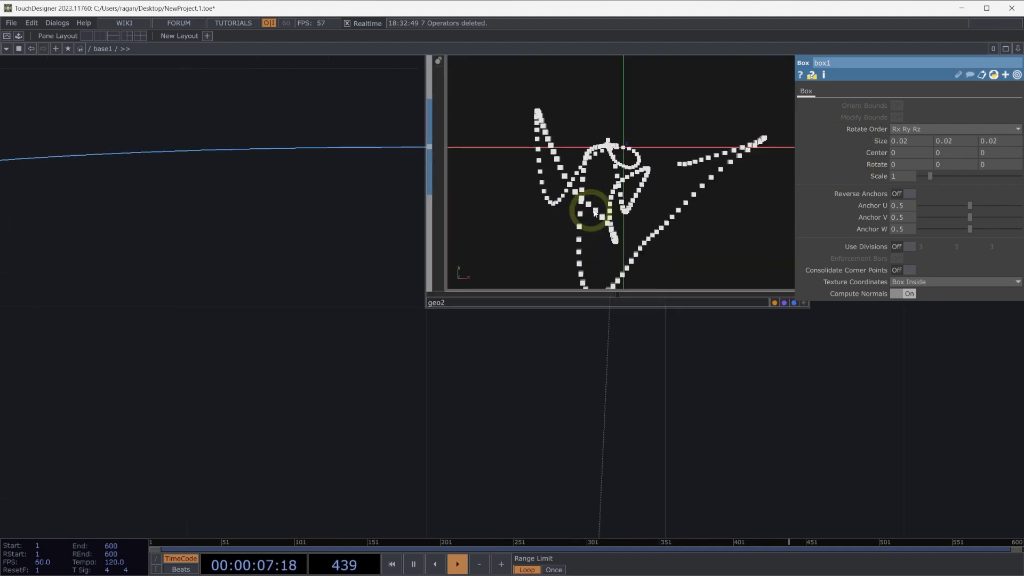
left_click(640, 171)
left_click_drag(713, 193, 693, 167)
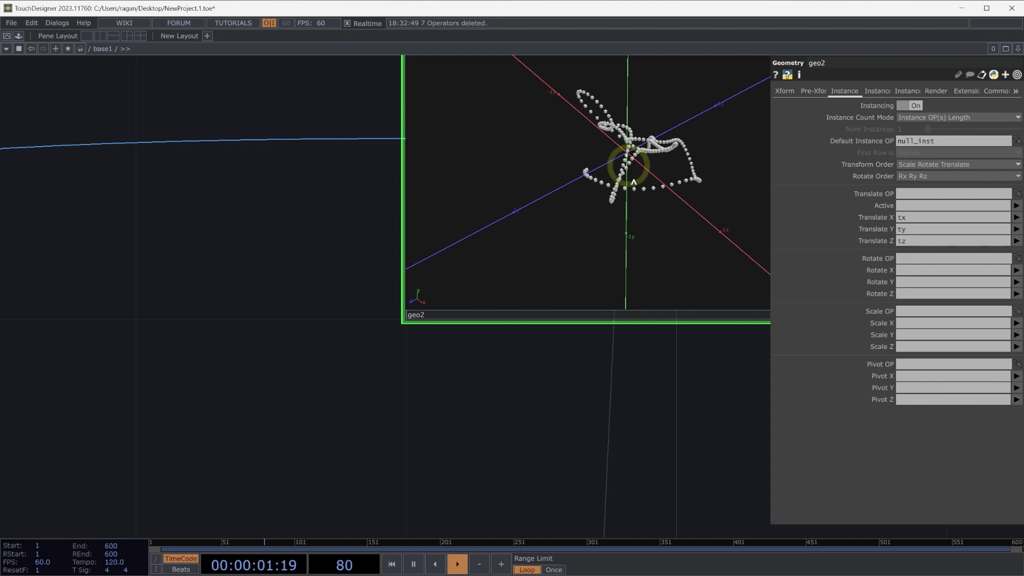
scroll(421, 258, "down", 5)
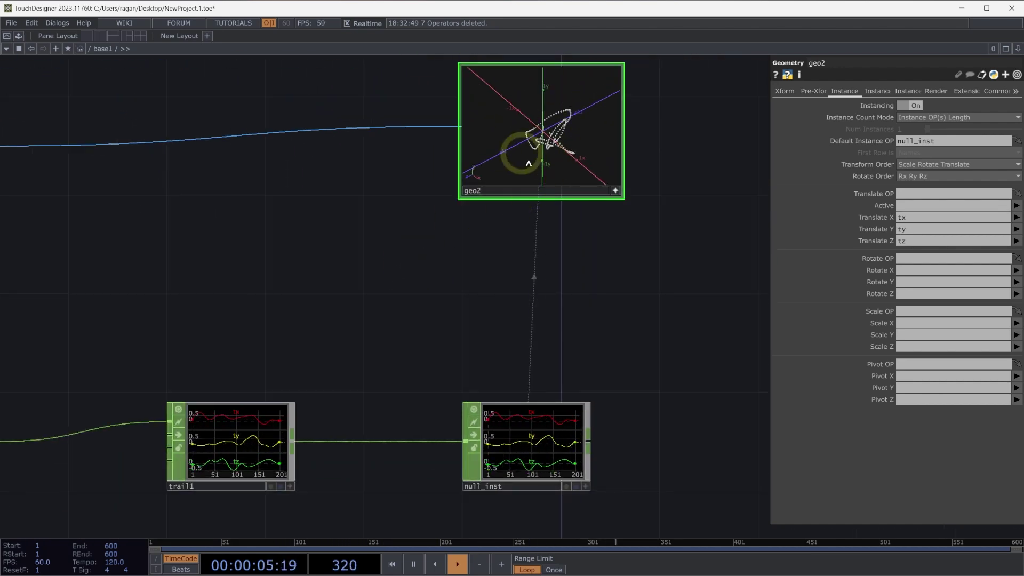
- Insert a Math CHOP into the connection between noise1 and trail1
left_click_drag(382, 246, 469, 218)
mouse_move(385, 227)
left_mouse_down()
mouse_move(401, 230)
mouse_move(390, 207)
left_mouse_up()
left_click_drag(329, 390, 422, 388)
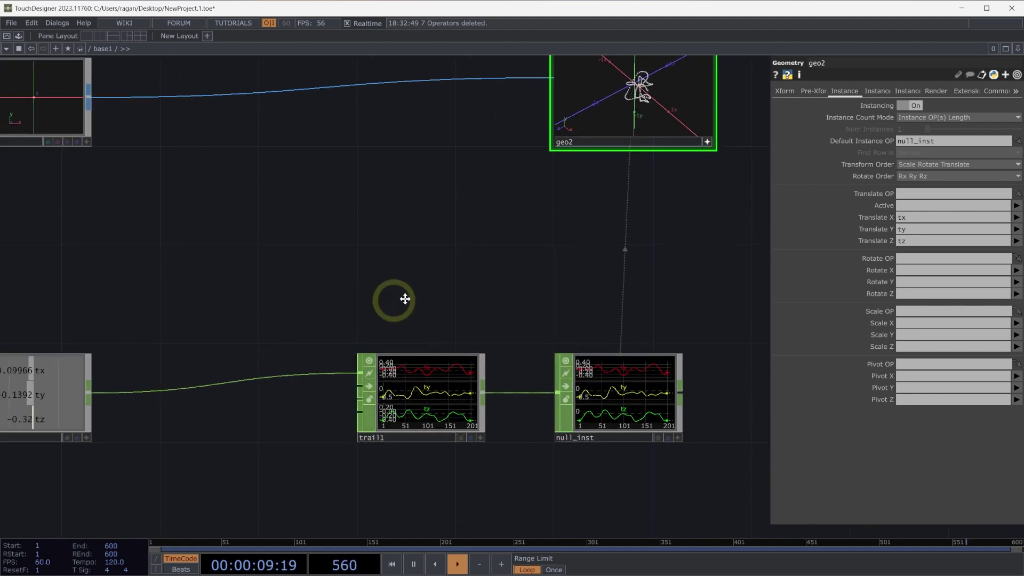
left_click_drag(404, 297, 484, 278)
right_click(277, 369)
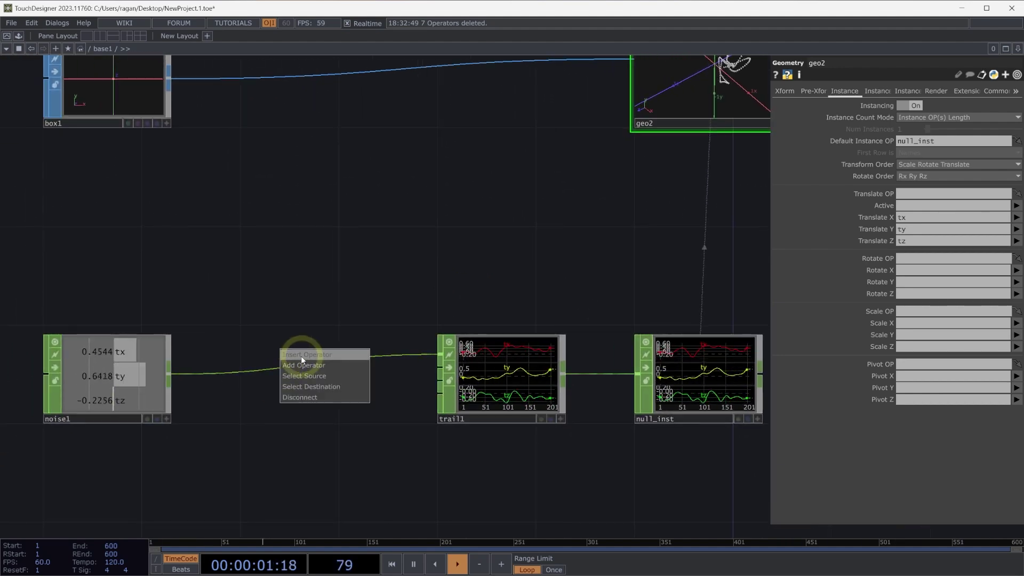
left_click(301, 357)
type("ma")
left_click(320, 250)
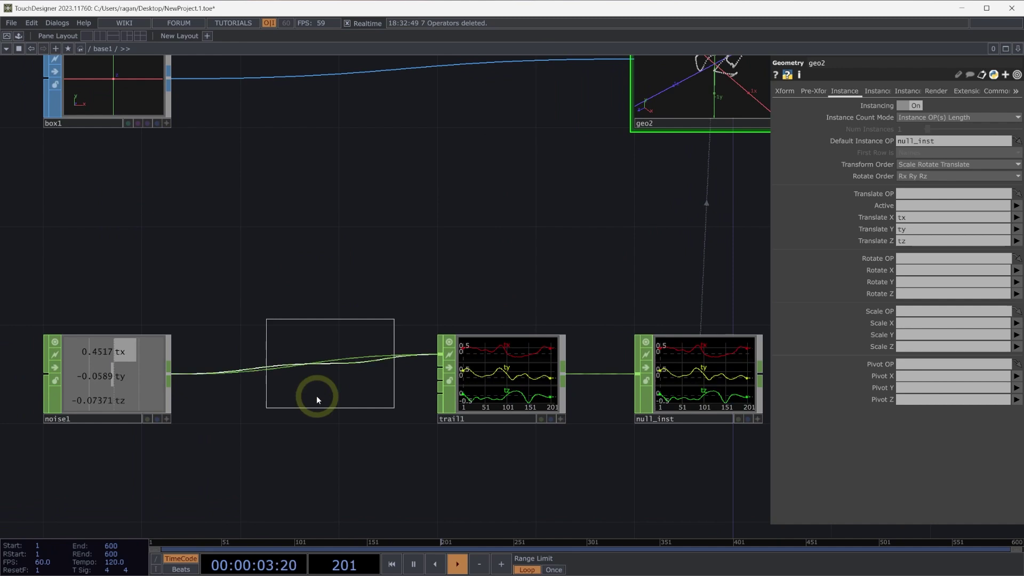
left_click(315, 374)
left_click_drag(307, 375, 299, 373)
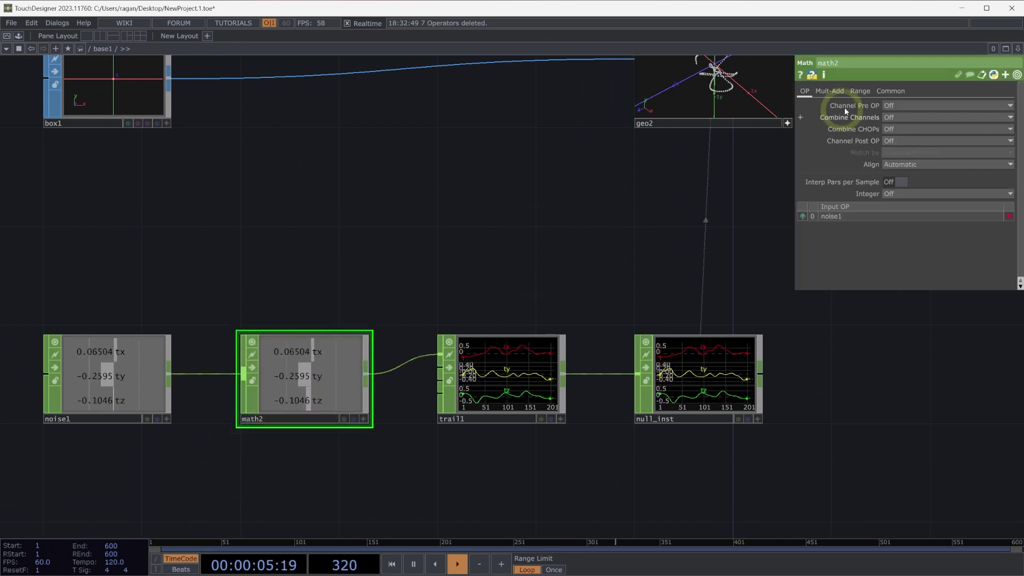
- Set the new Math CHOP's Multiply value to 3
left_click(830, 91)
left_click(888, 117)
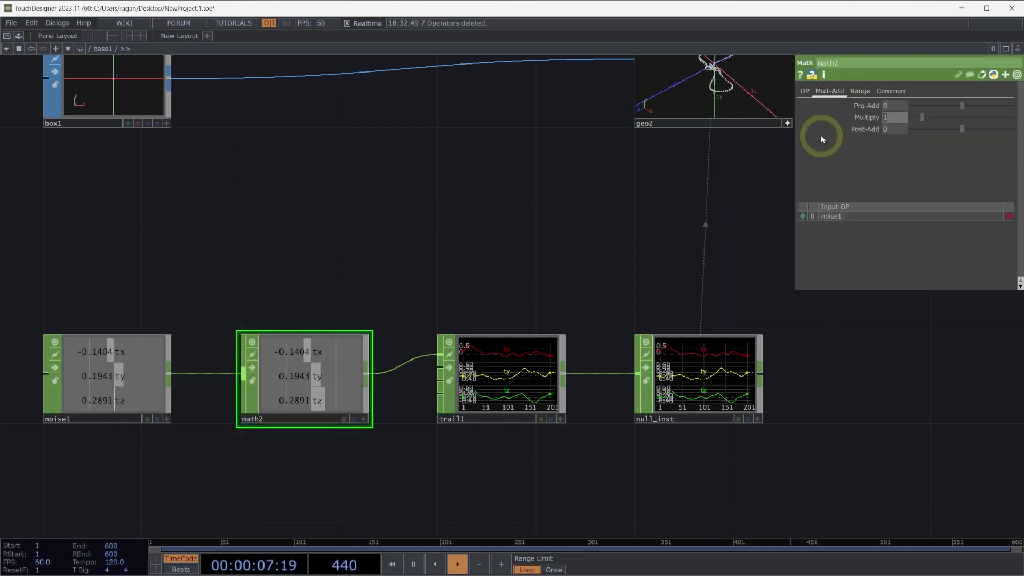
type("3")
key("Return")
- Examine the scaled trail of boxes in geo2's viewer and show its Rotate to Vector instancing parameters
left_click_drag(577, 261, 468, 339)
left_click_drag(622, 138, 605, 237)
scroll(522, 366, "up", 5)
scroll(538, 337, "up", 1)
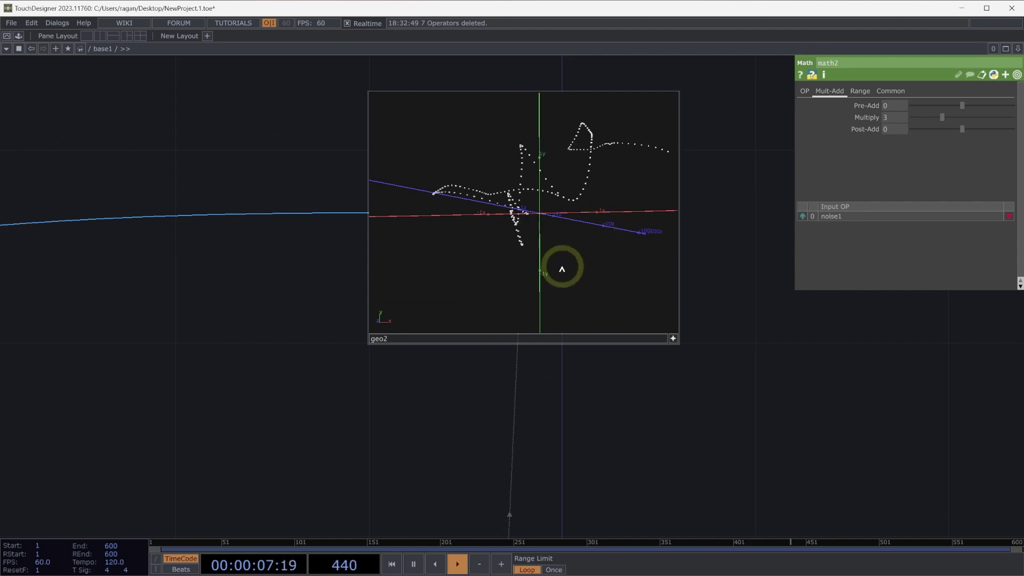
left_click_drag(552, 213, 514, 245)
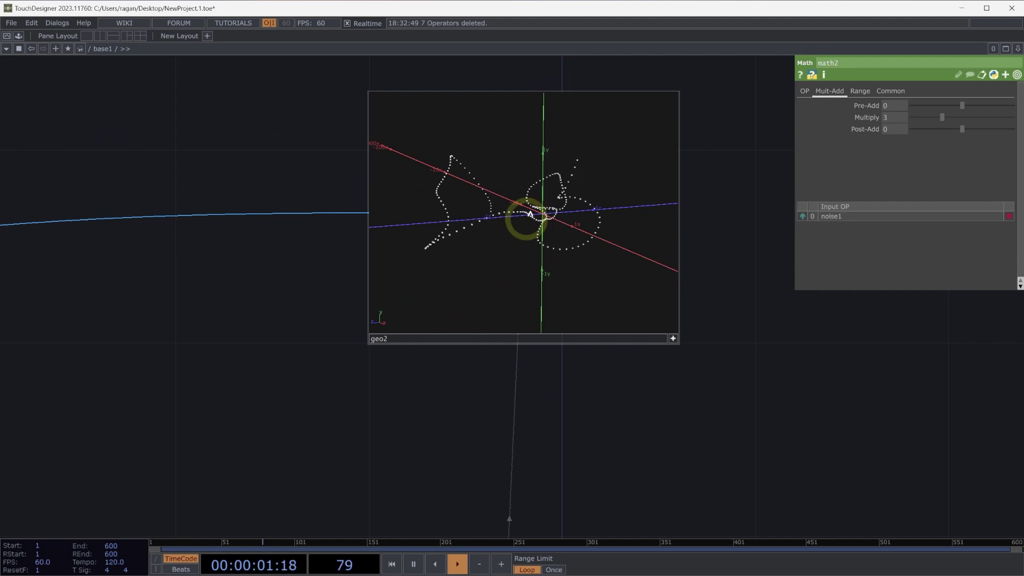
left_click(679, 286)
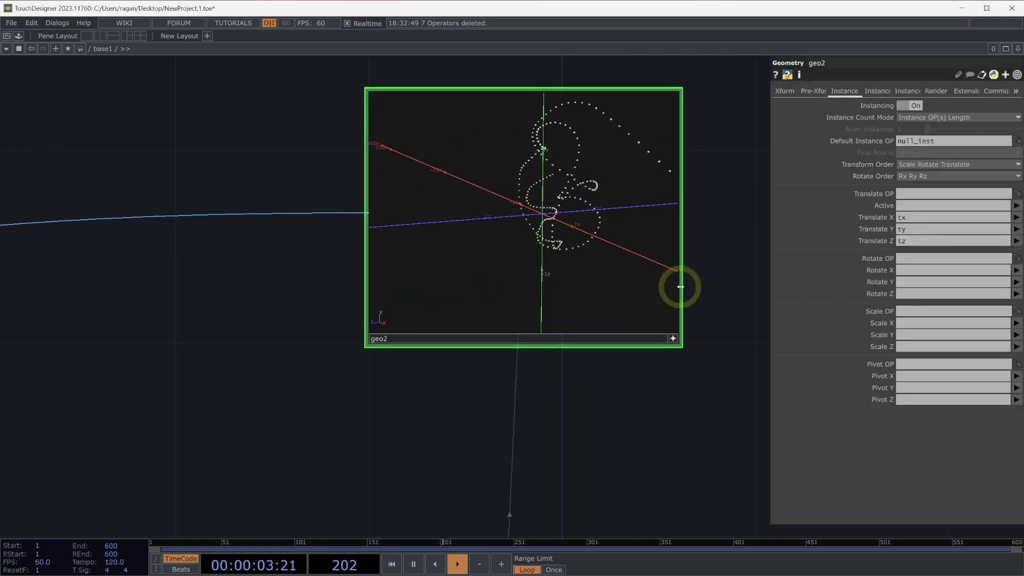
left_click(884, 90)
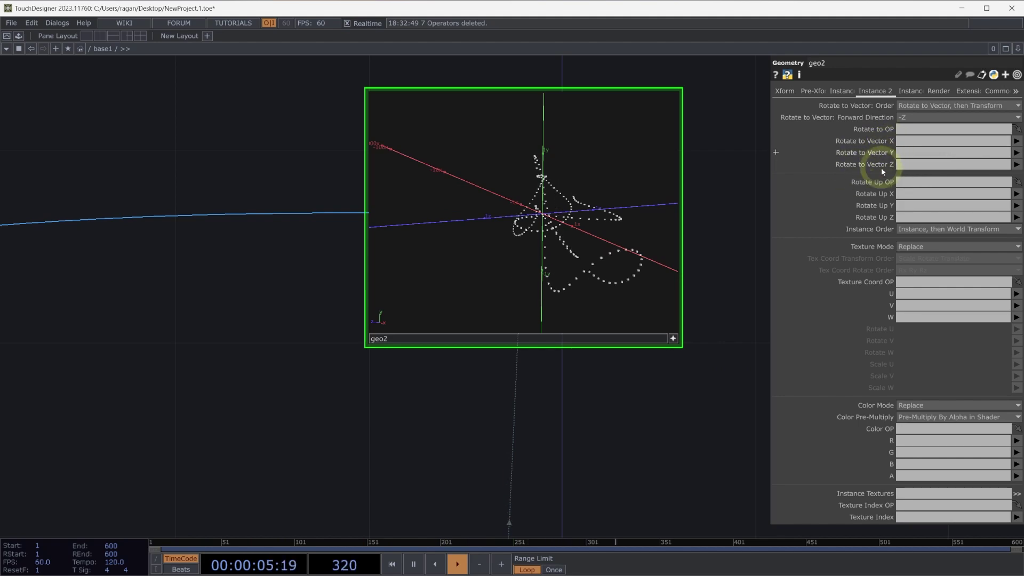
- Move trail1 and null_inst together farther away from math2 to make room between them
scroll(415, 367, "down", 4)
left_click_drag(358, 424, 343, 196)
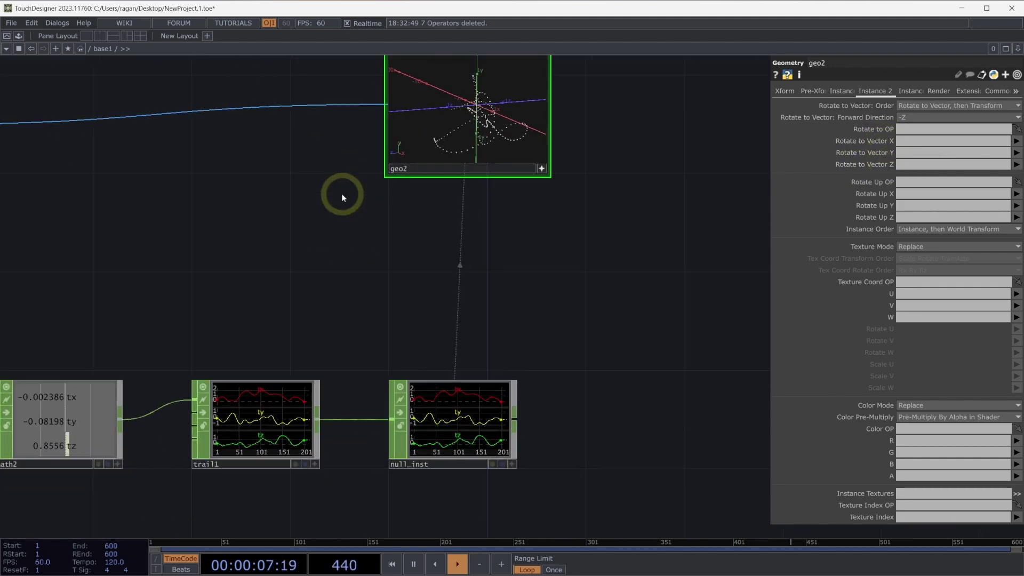
scroll(342, 200, "down", 2)
left_click_drag(246, 238, 520, 370)
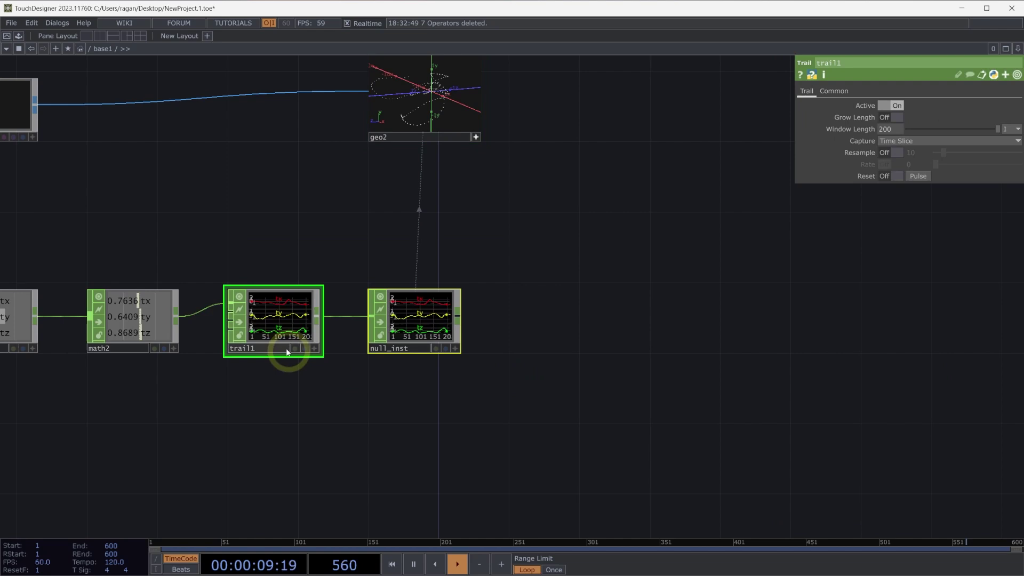
left_click_drag(286, 346, 488, 343)
left_click_drag(437, 380, 510, 376)
scroll(415, 383, "up", 3)
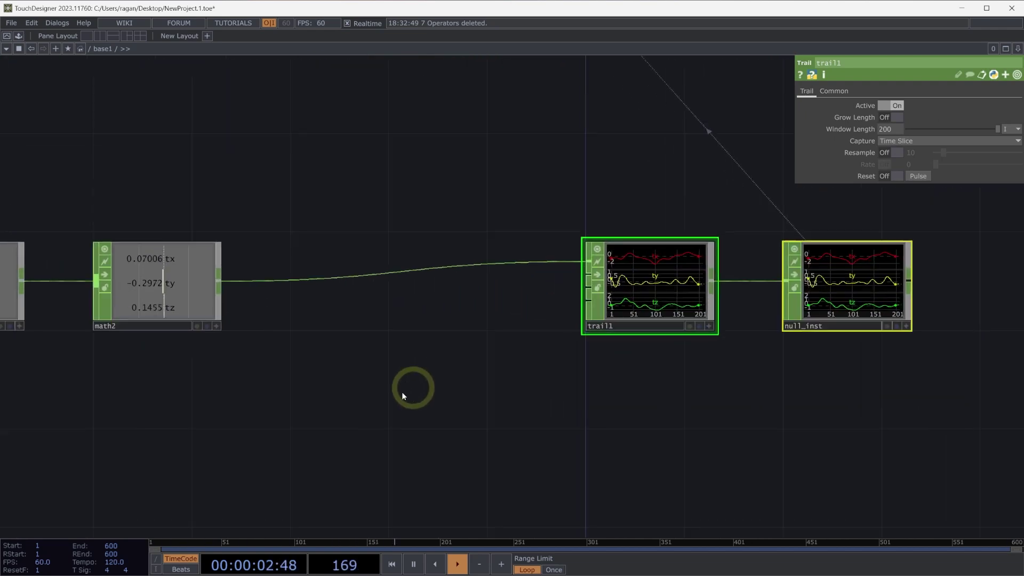
left_click(359, 397)
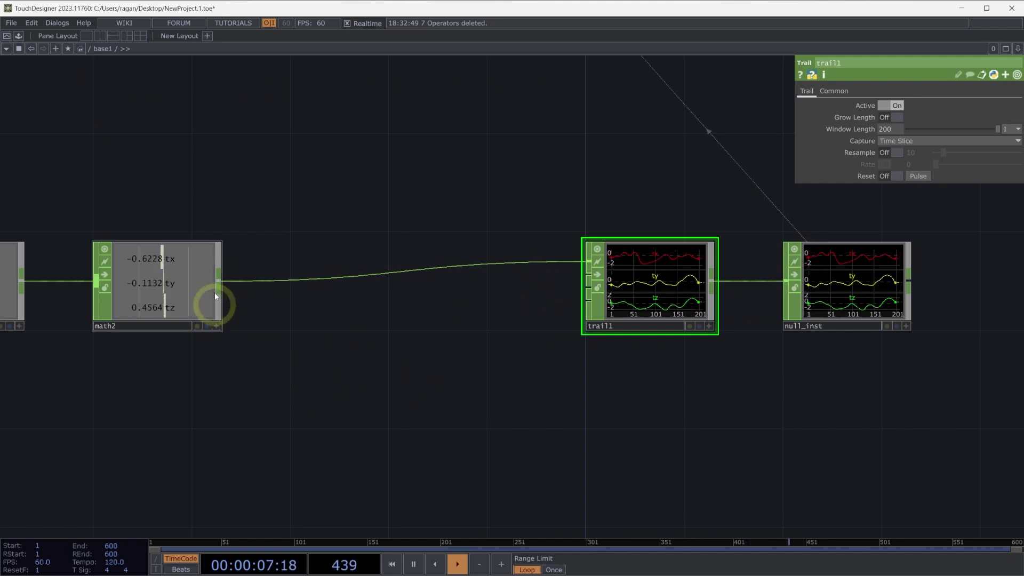
- Add a Delay CHOP in the space below the math2–trail1 connection and feed it from math2's output
left_click_drag(278, 391, 371, 389)
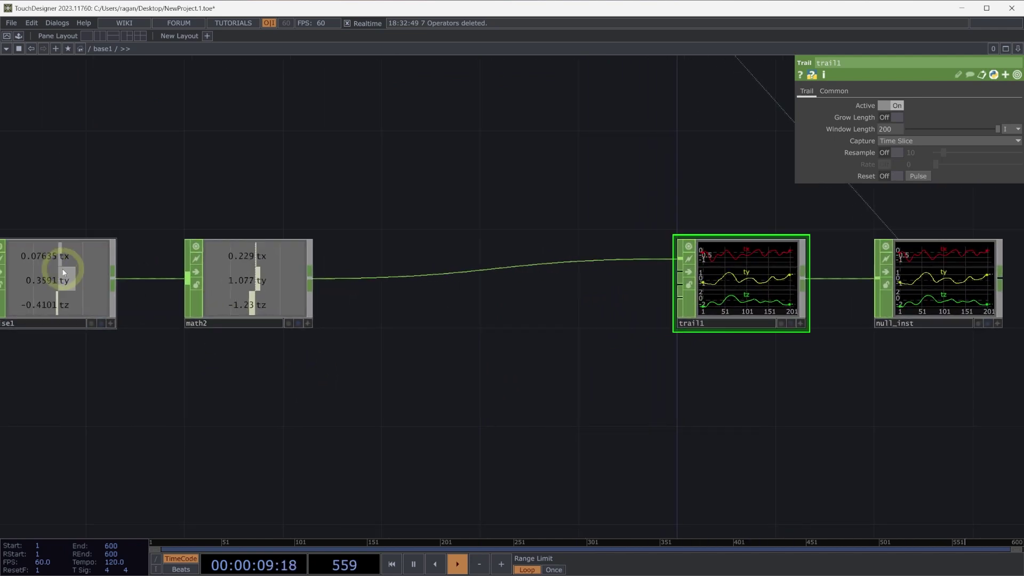
key("Tab")
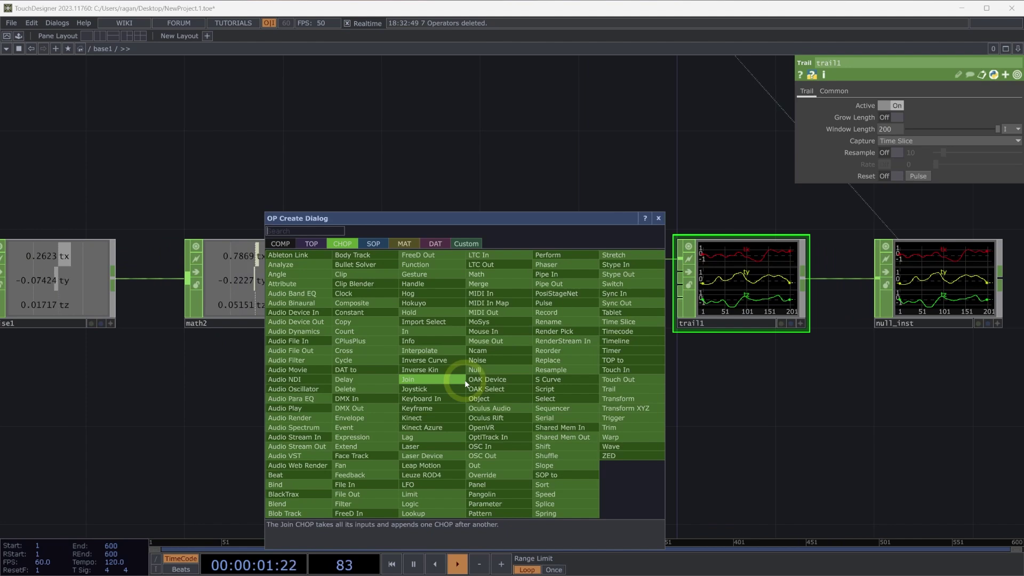
type("del")
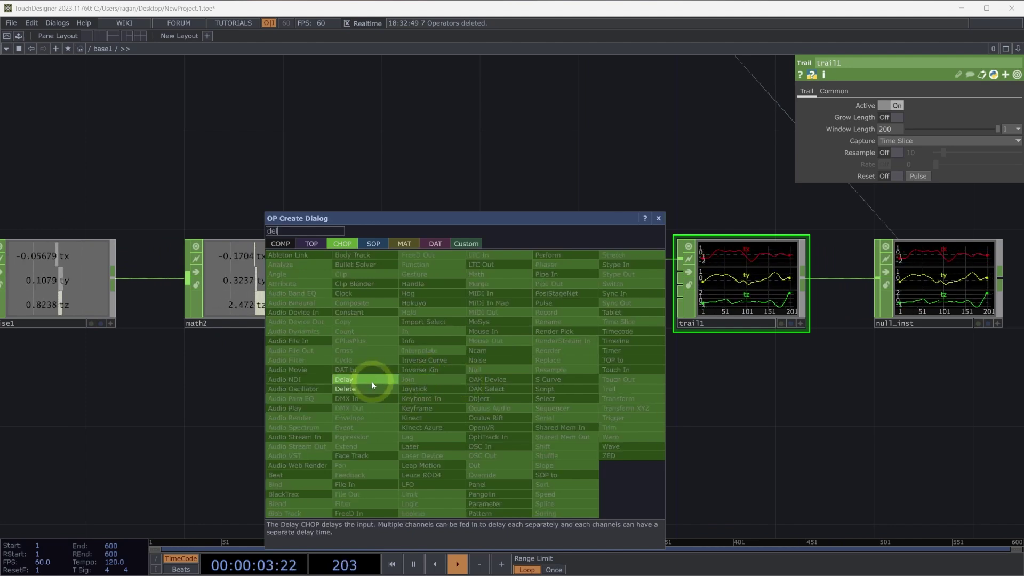
left_click(344, 380)
left_click(449, 380)
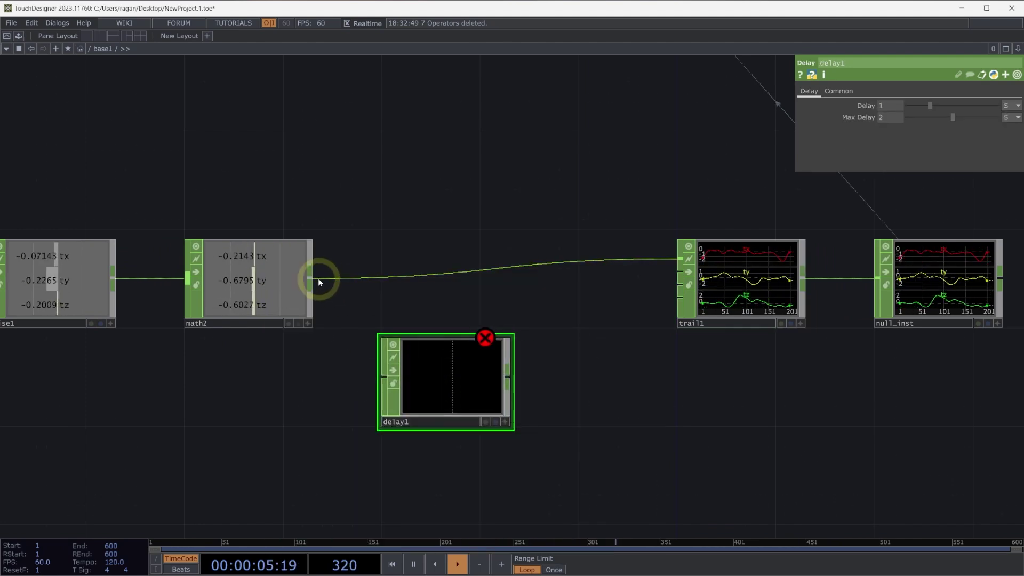
left_click_drag(319, 279, 465, 406)
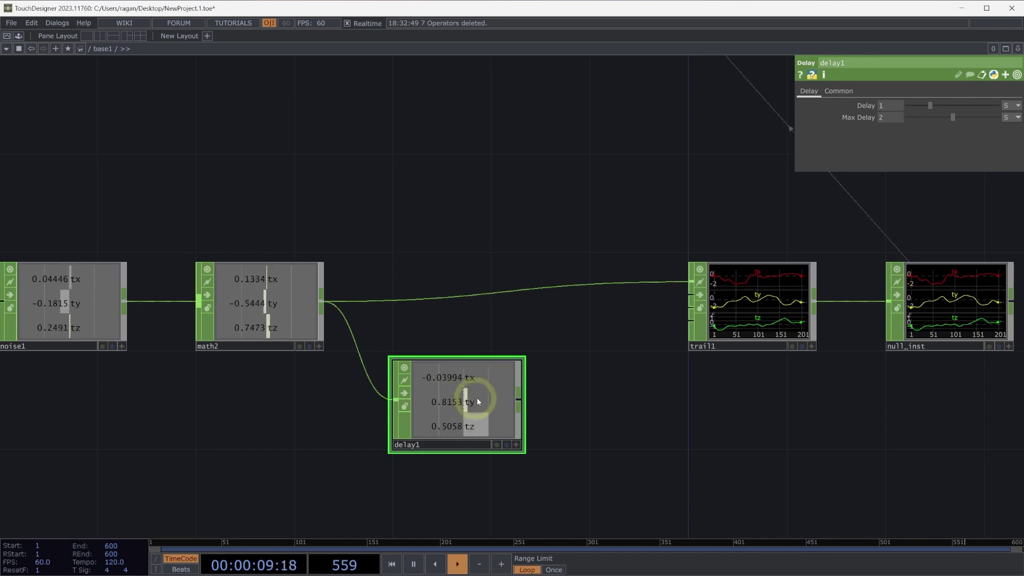
- Change the Delay CHOP's Delay unit to frames
left_click(572, 365)
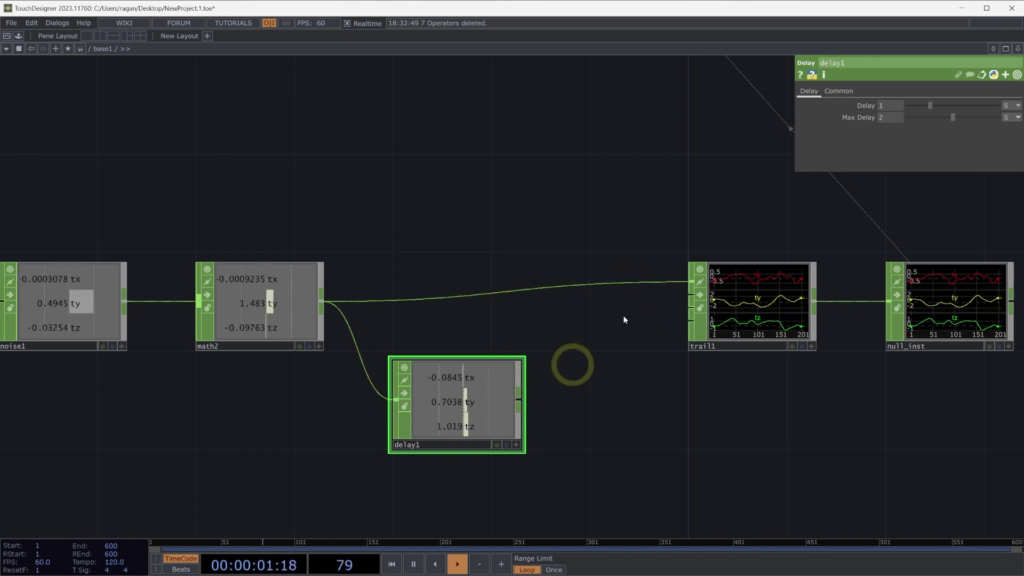
left_click(1011, 105)
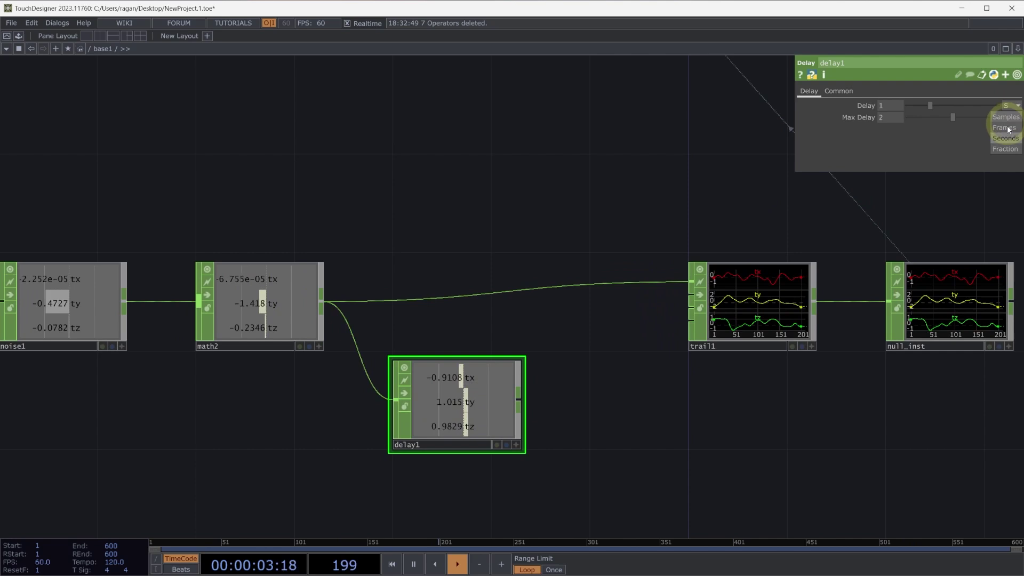
left_click(1006, 128)
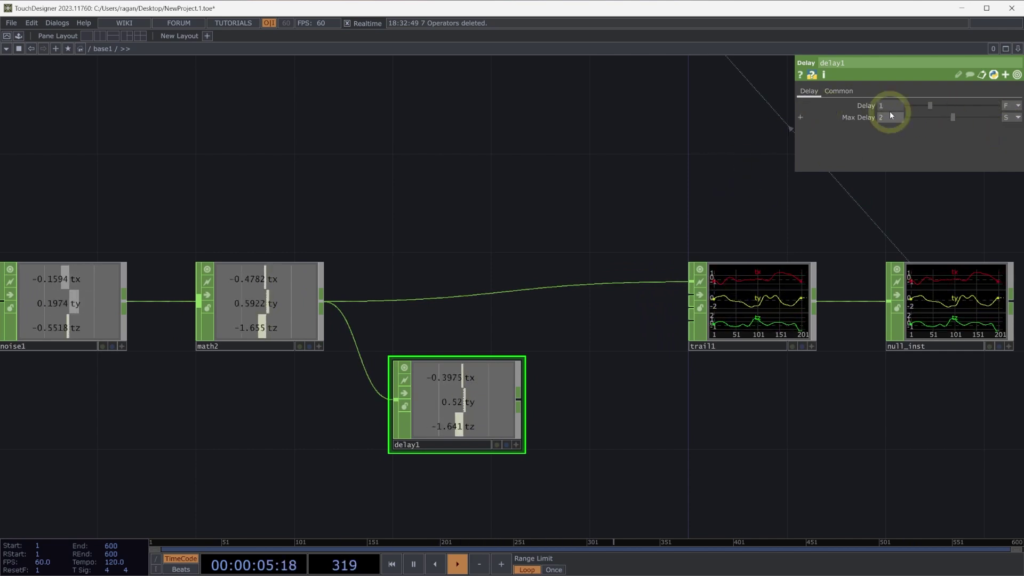
left_click(499, 379)
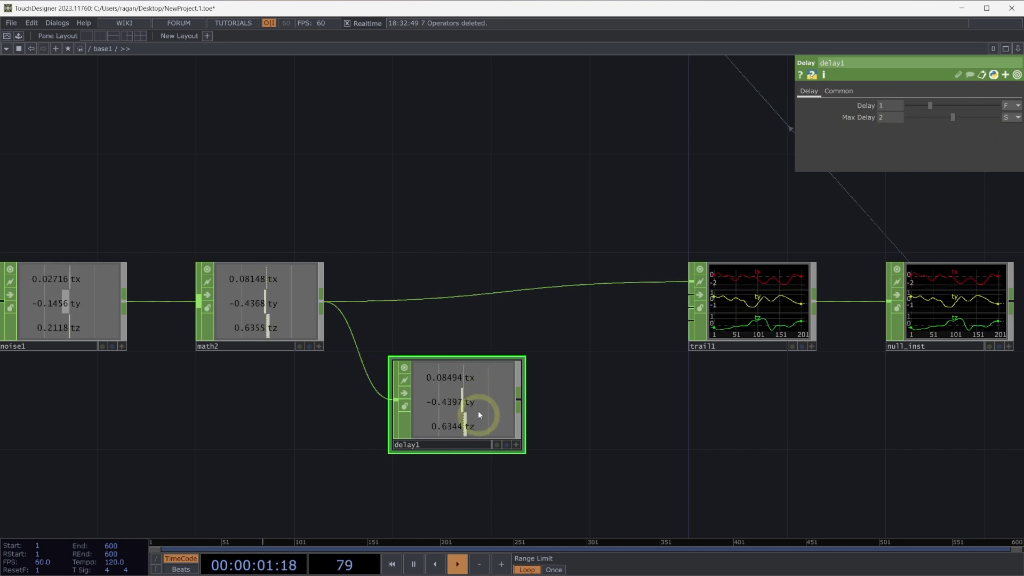
- Add a Rename CHOP beside delay1, fed from delay1's output
left_click(519, 400)
right_click(519, 401)
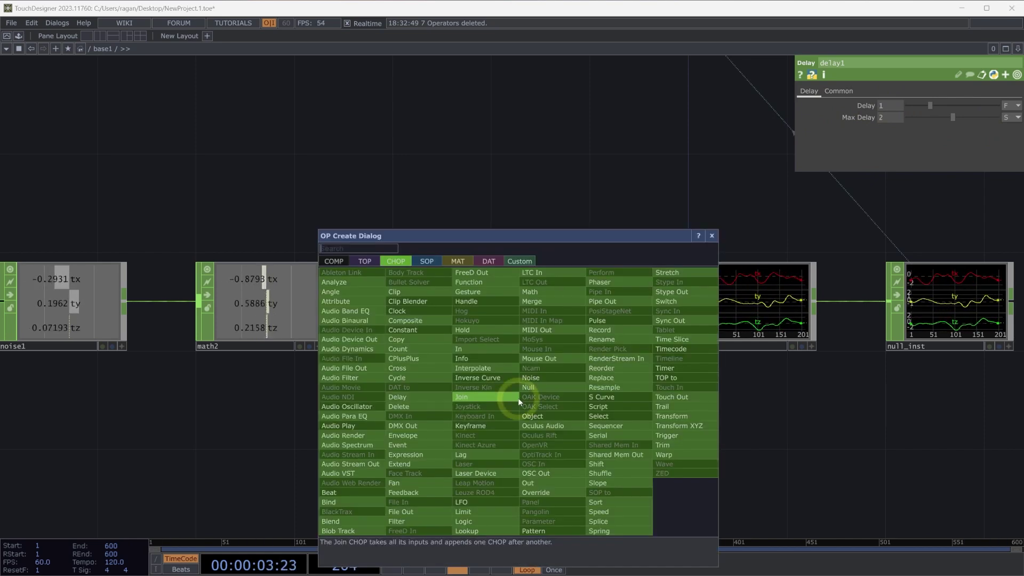
left_click(585, 347)
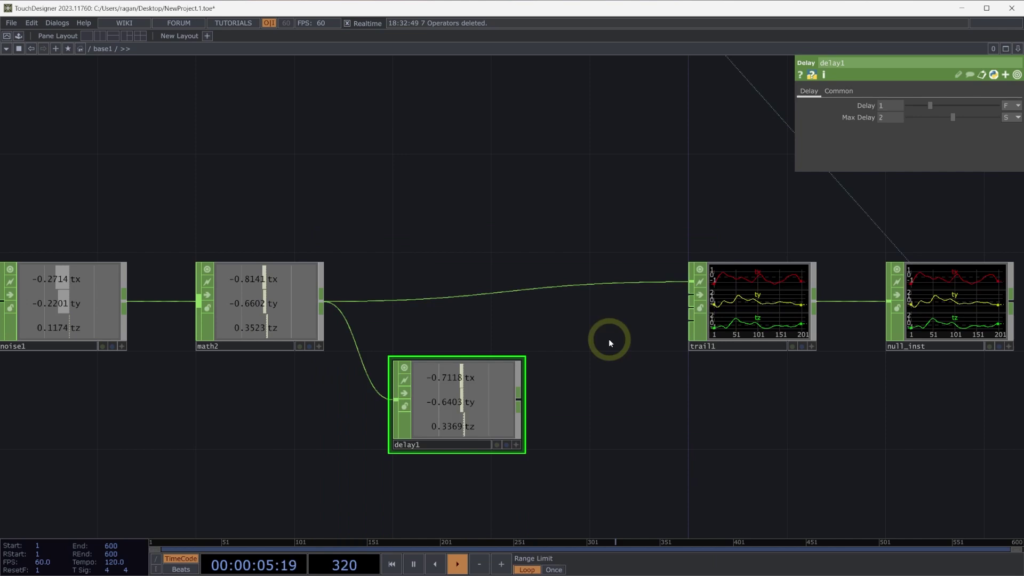
left_click(661, 398)
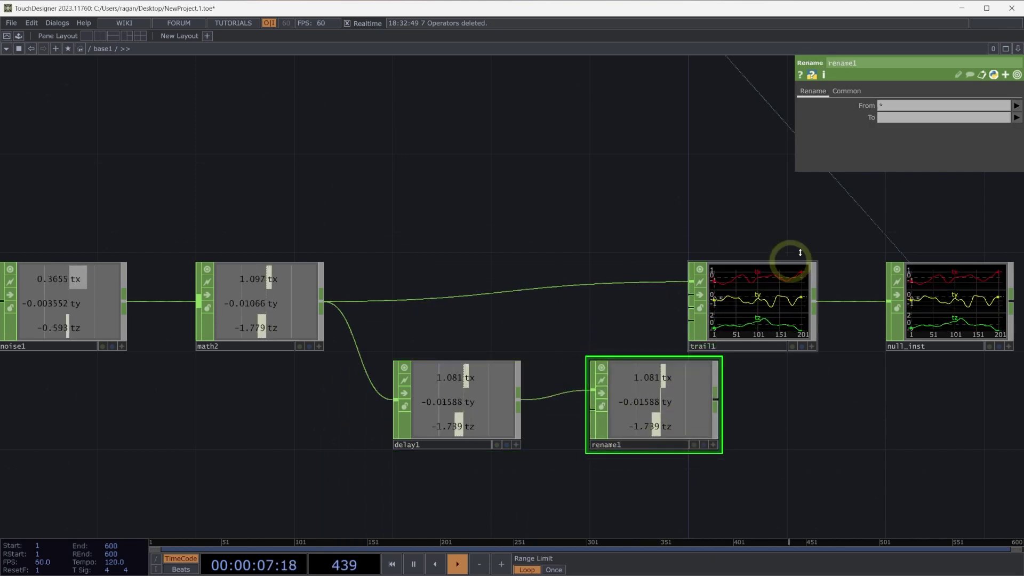
- Set the Rename CHOP's To pattern to past_* so every delayed channel gets the past_ prefix
left_click(893, 120)
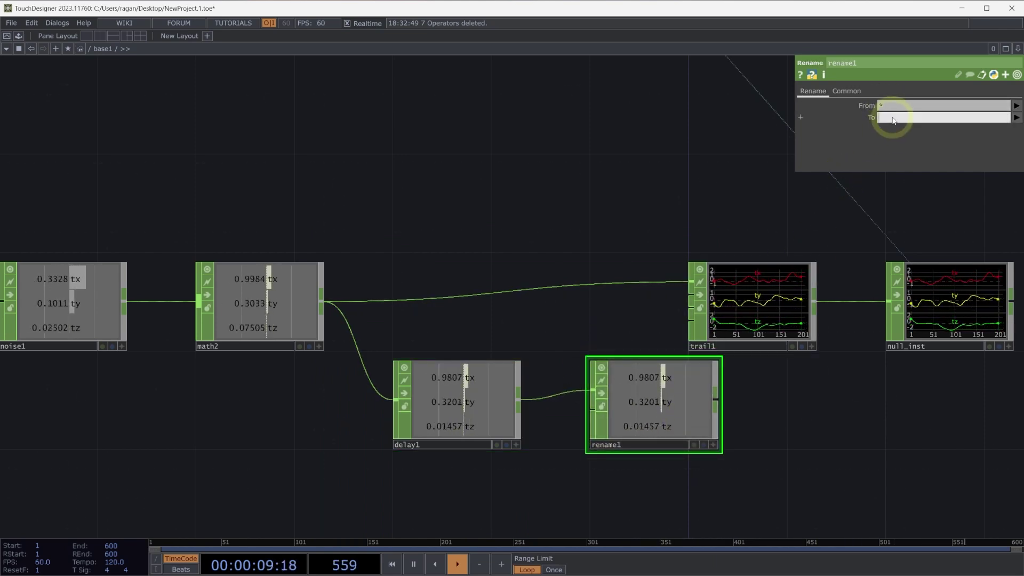
type("past_*")
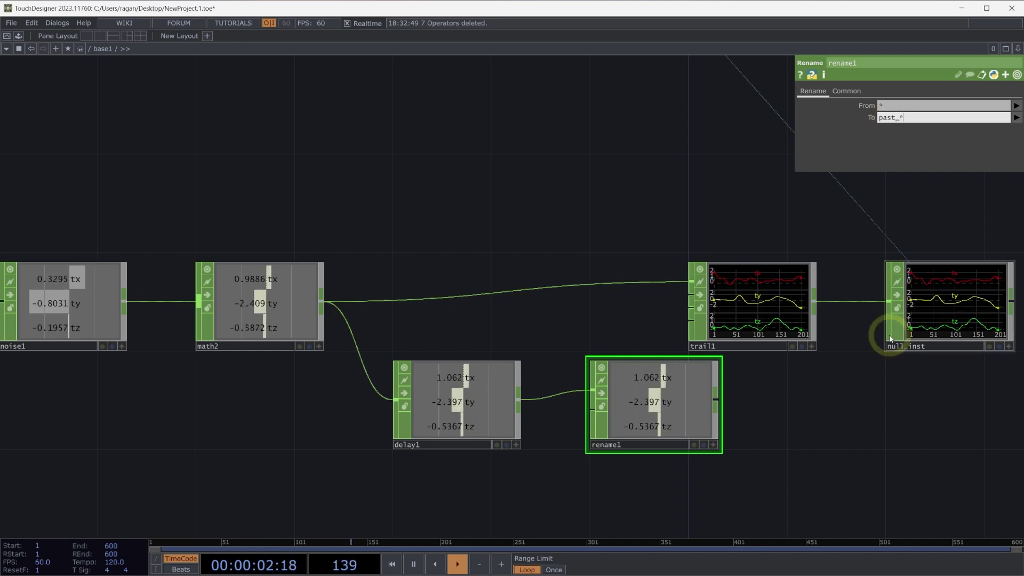
key("Return")
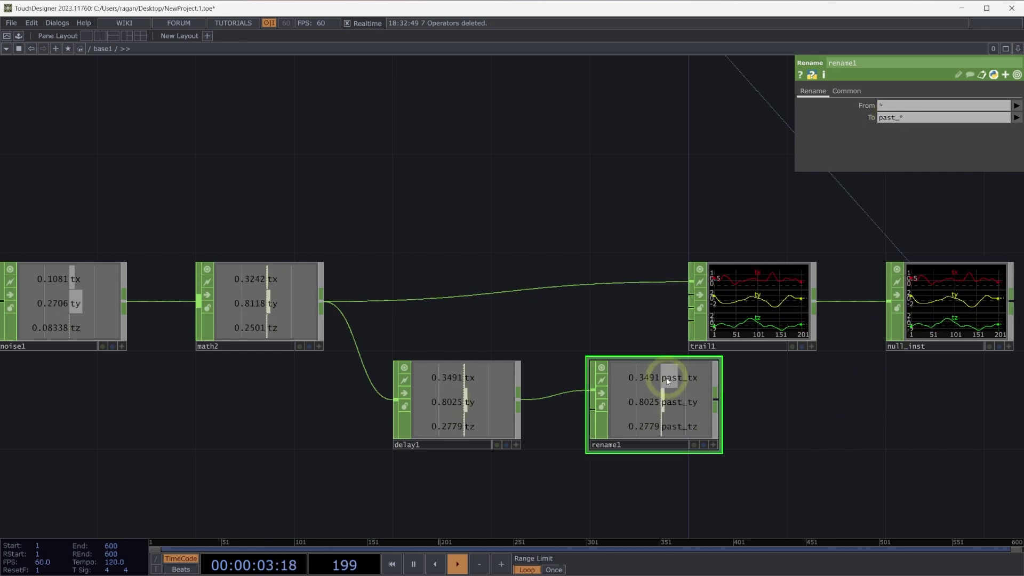
- Move trail1 and null_inst together farther from rename1 and connect rename1's output to trail1 as an additional input
left_click_drag(700, 472, 596, 461)
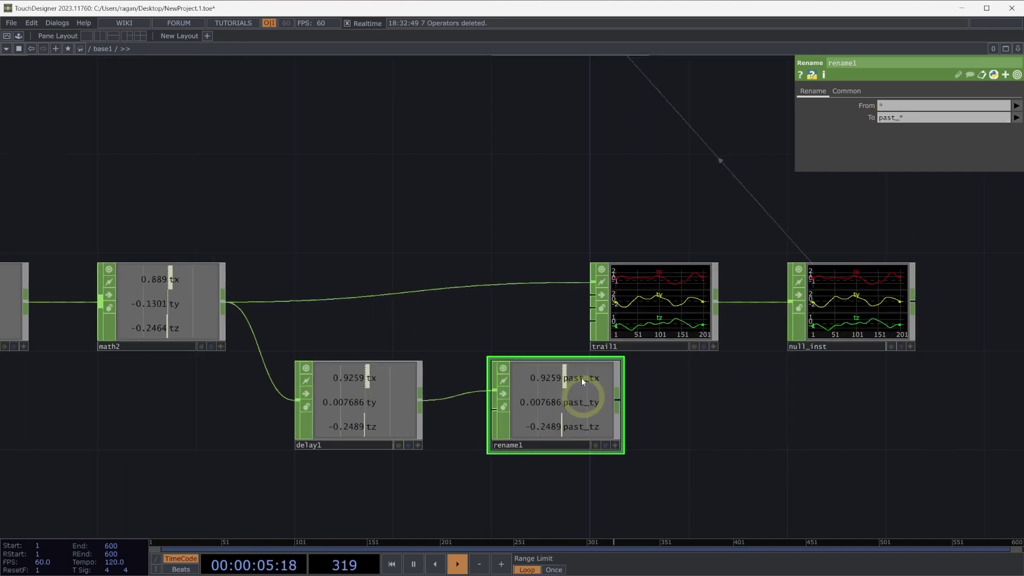
right_click_drag(545, 178, 686, 296)
left_click_drag(556, 292, 652, 291)
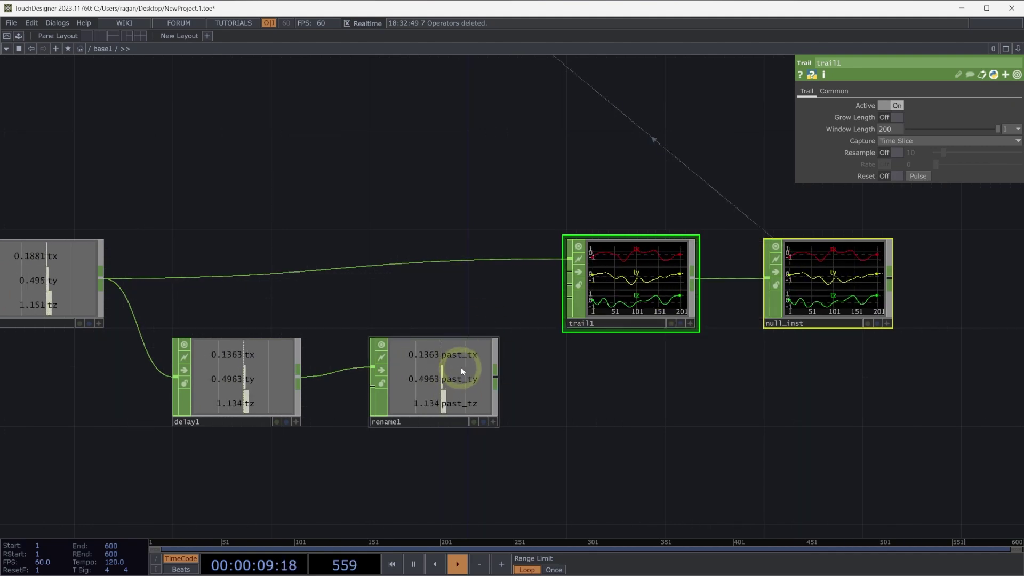
left_click_drag(499, 378, 569, 272)
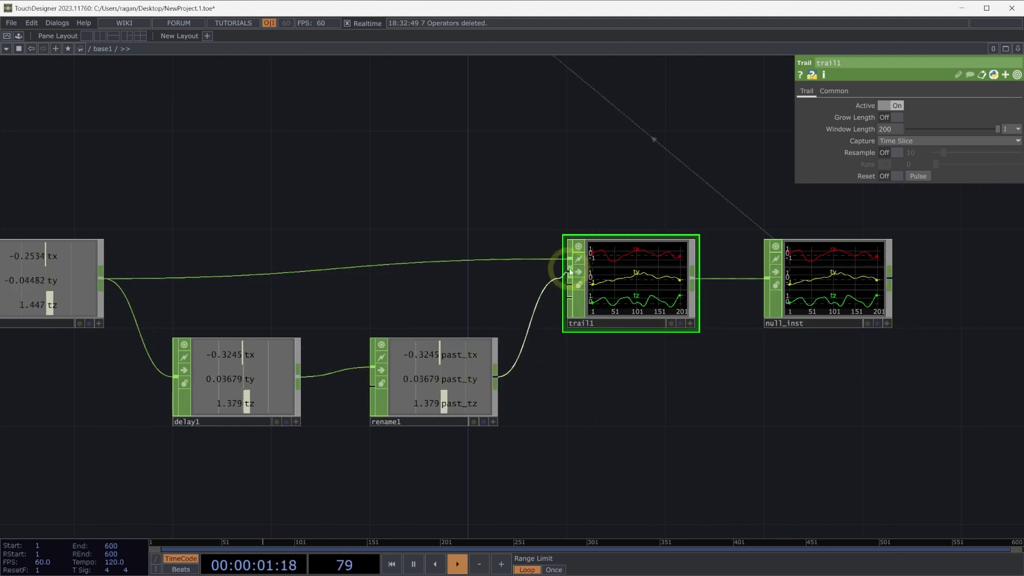
- Move null_inst farther from trail1 and add two Select CHOPs, one below the other, both fed from trail1
left_click_drag(655, 338, 319, 319)
left_click_drag(488, 284, 888, 279)
key("Tab")
type("se")
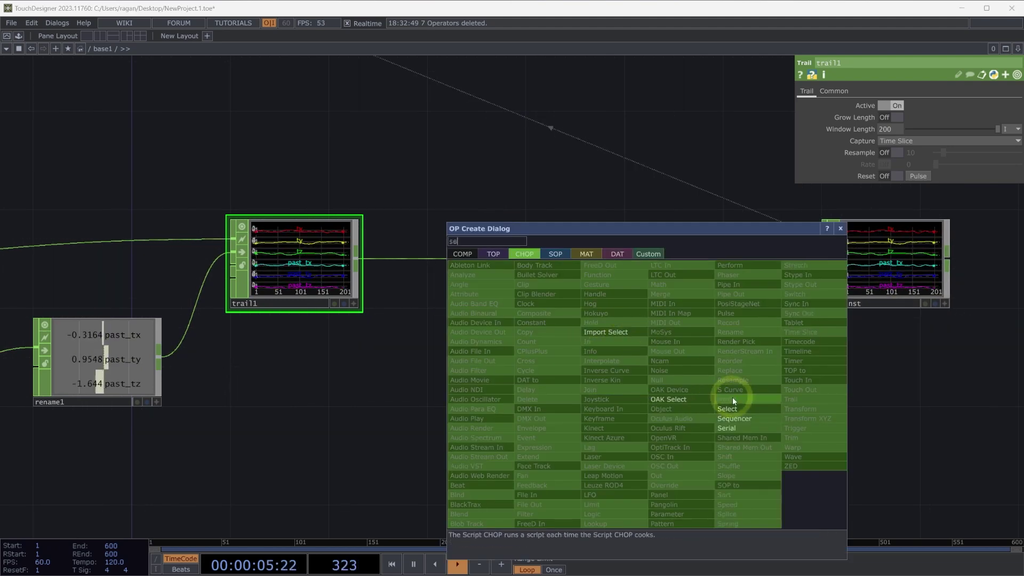
left_click(745, 410)
left_click(546, 339)
left_click_drag(547, 338, 455, 363)
left_click_drag(358, 256, 430, 354)
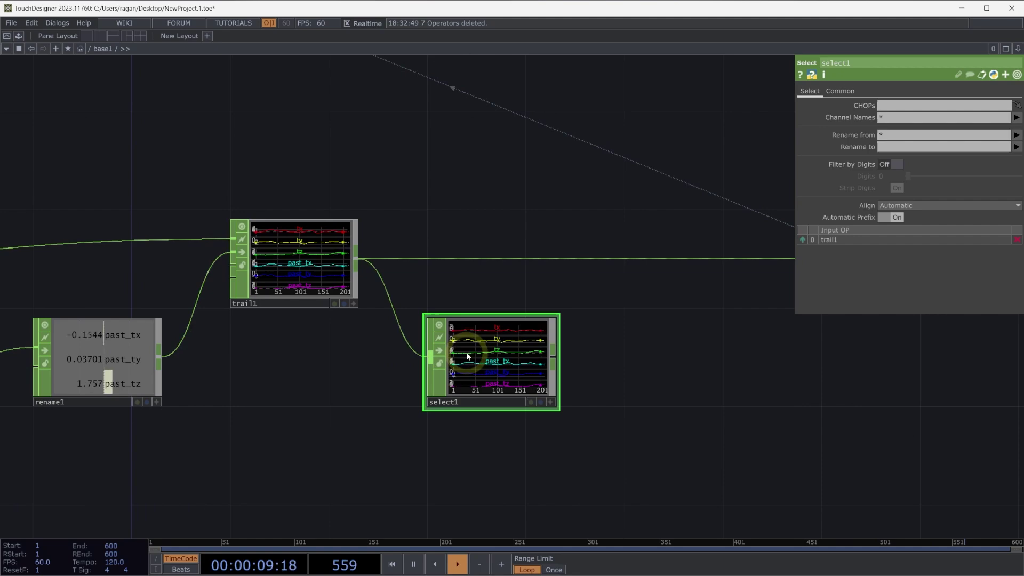
key("ctrl+v")
left_click_drag(484, 455, 485, 445)
- Set the upper Select CHOP's Channel Names to t* to keep only the current position channels
left_click(505, 374)
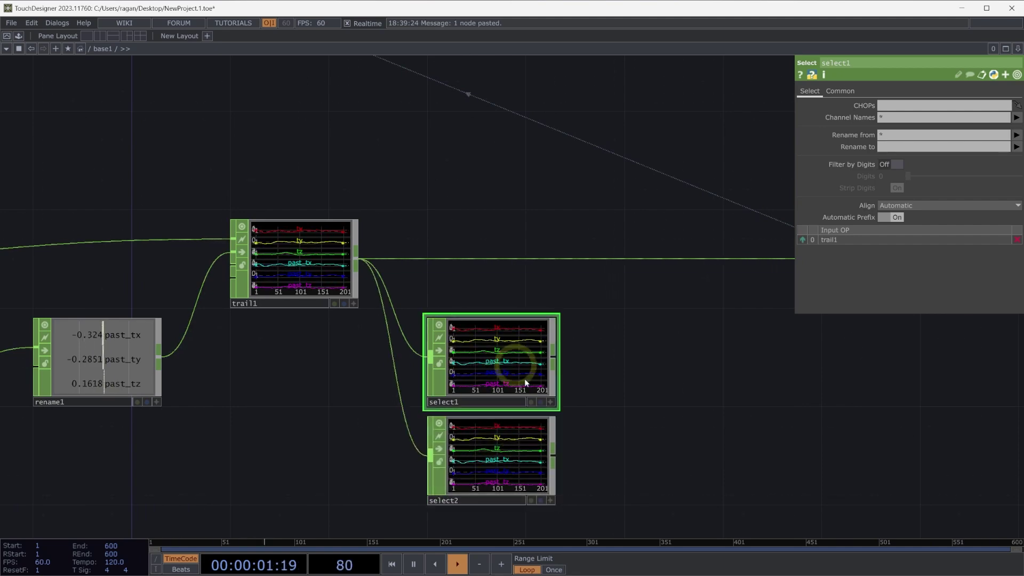
left_click_drag(560, 392, 571, 361)
scroll(571, 362, "up", 3)
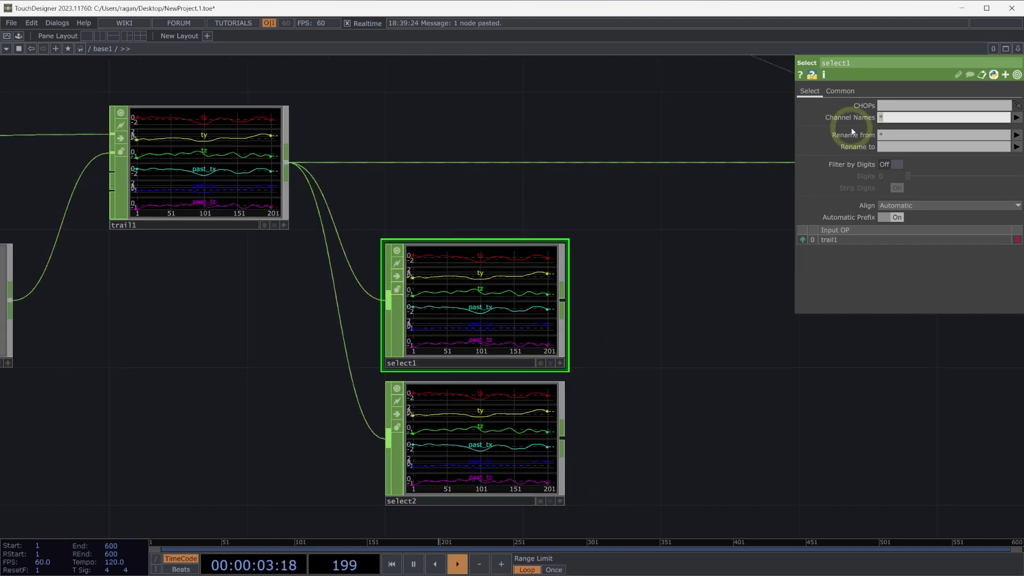
type("t")
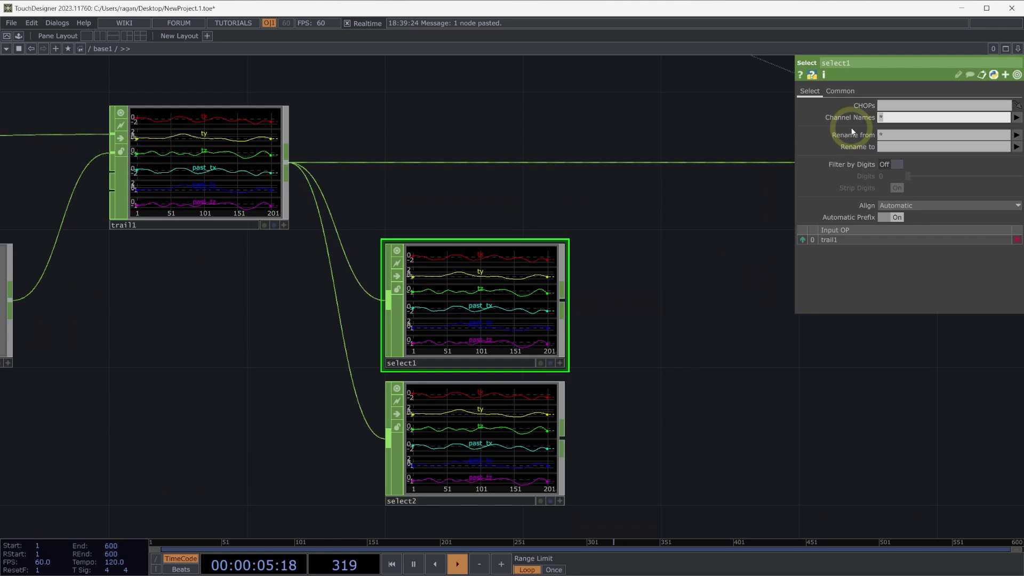
type("*")
key("Return")
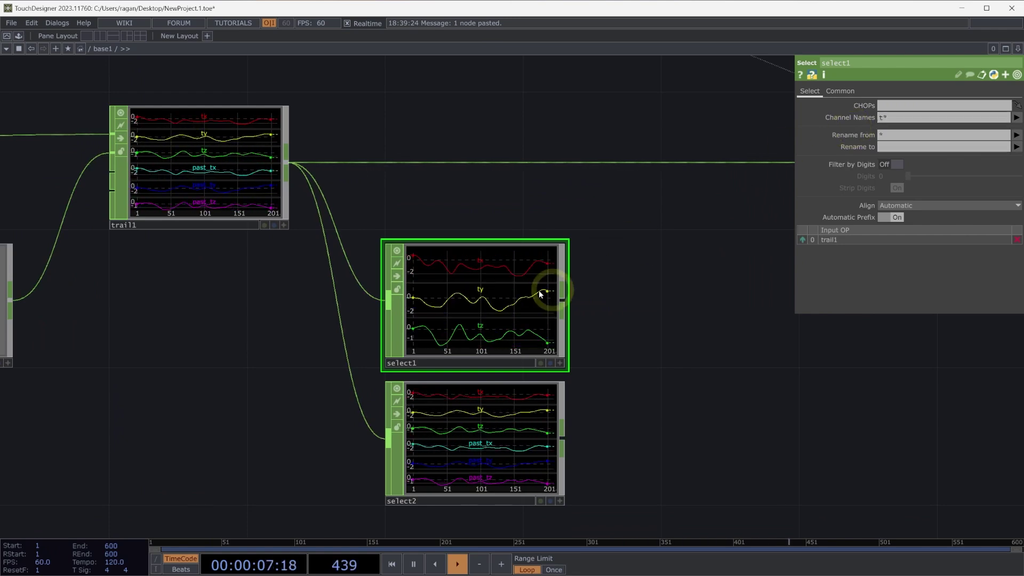
- Set the lower Select CHOP's Channel Names to past* to keep only the delayed position channels
left_click_drag(631, 315, 633, 256)
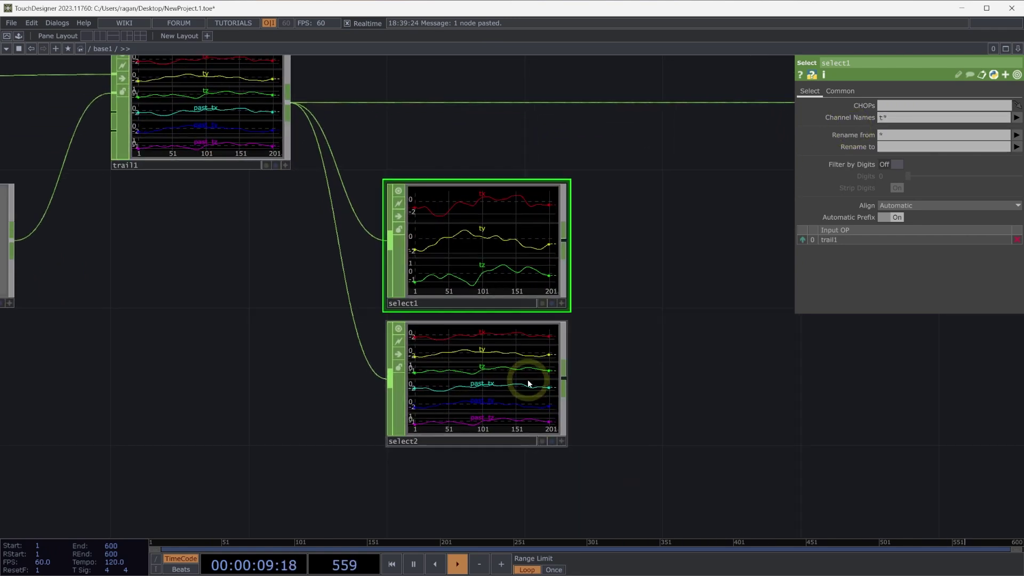
left_click(528, 380)
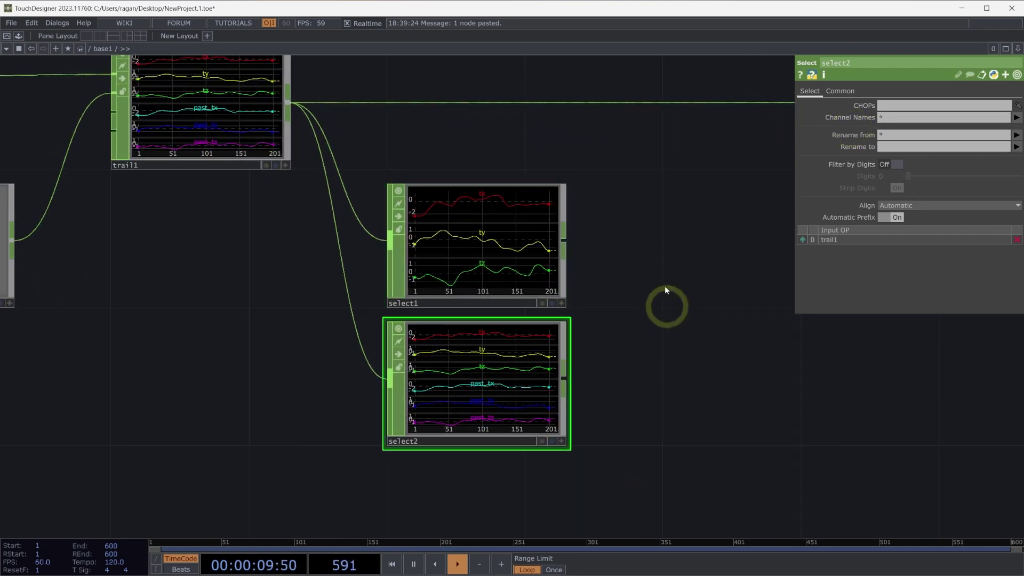
left_click(887, 118)
type("past*")
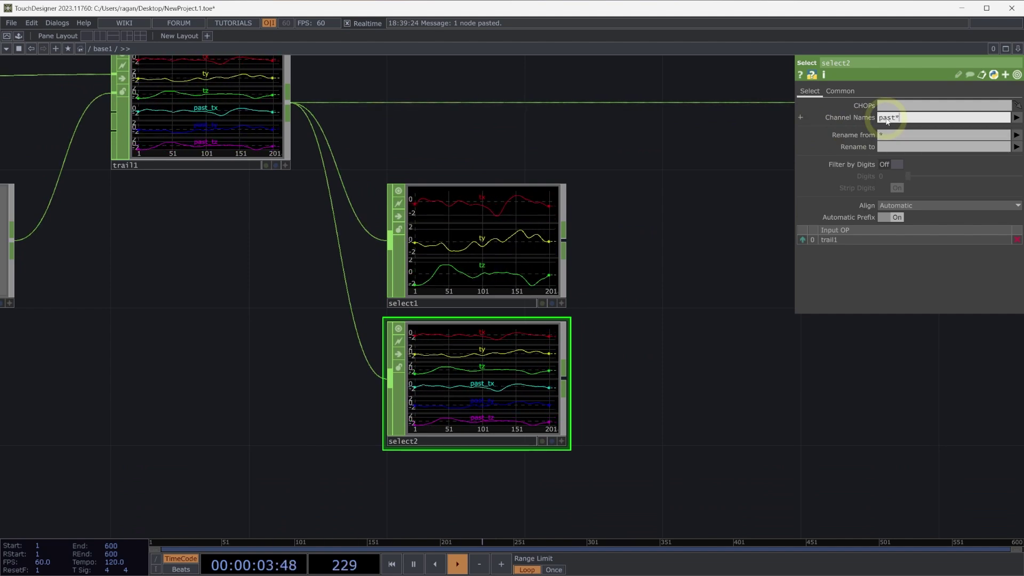
key("Return")
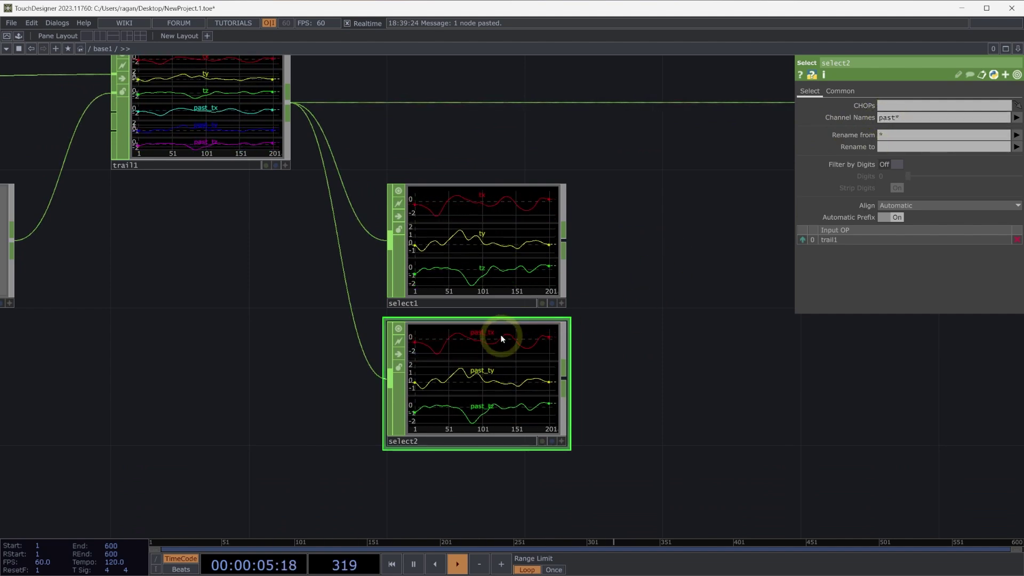
- Add a Math CHOP beside the two Select CHOPs and connect select1 and select2 into it in that order
left_click_drag(605, 399, 486, 401)
key("Tab")
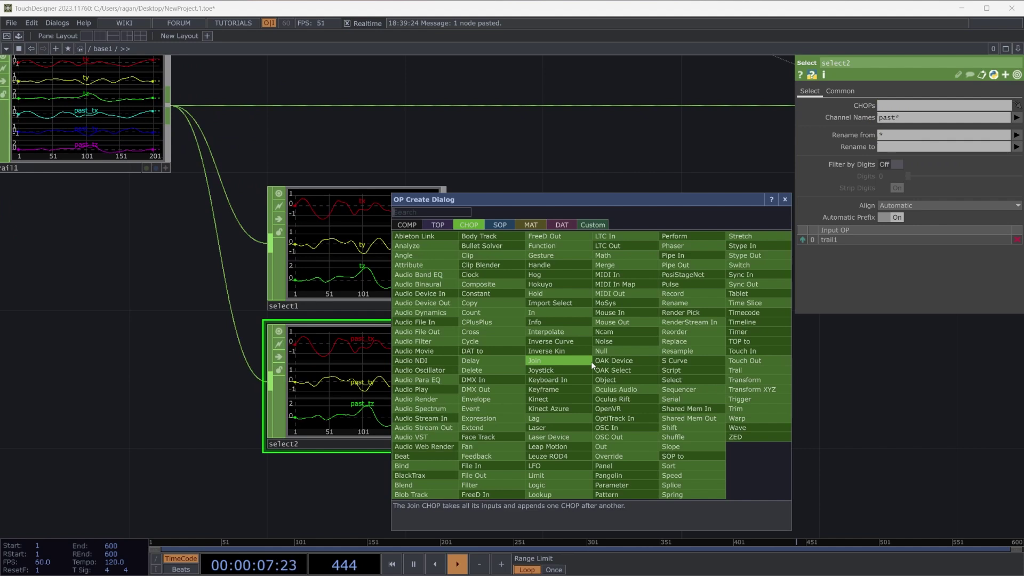
type("math")
left_click(645, 254)
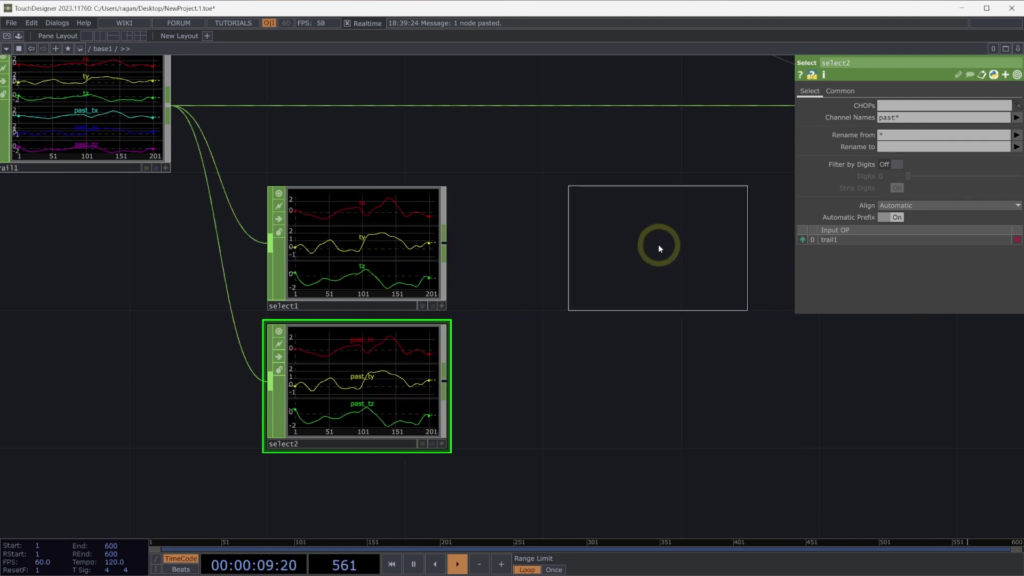
left_click(658, 244)
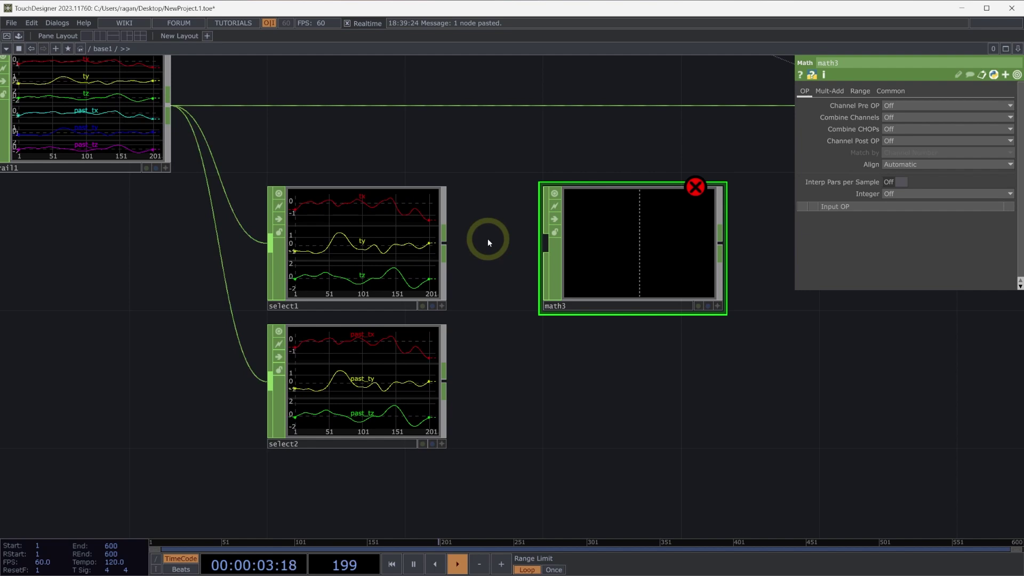
left_click_drag(485, 231, 403, 380)
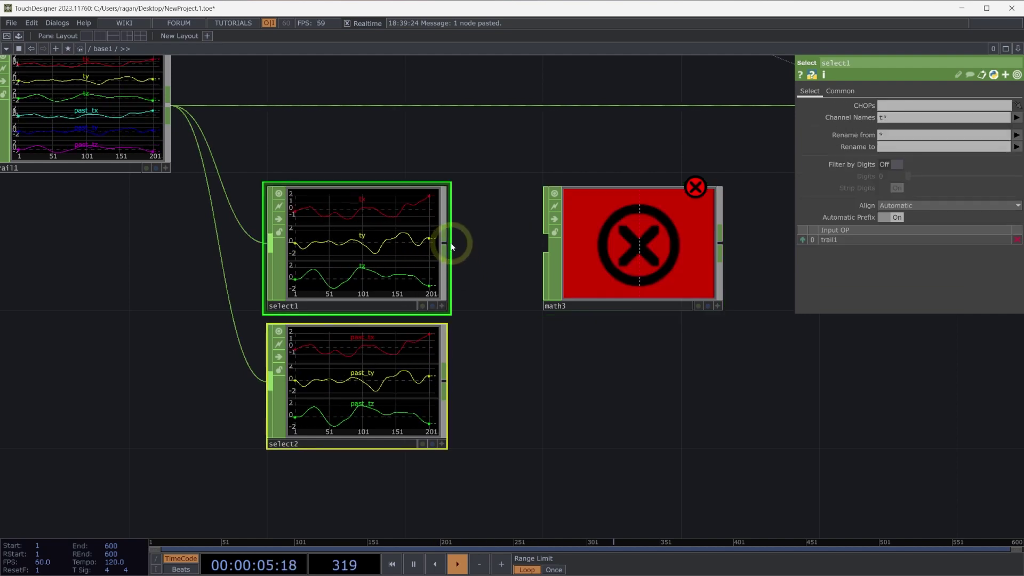
left_click(552, 242)
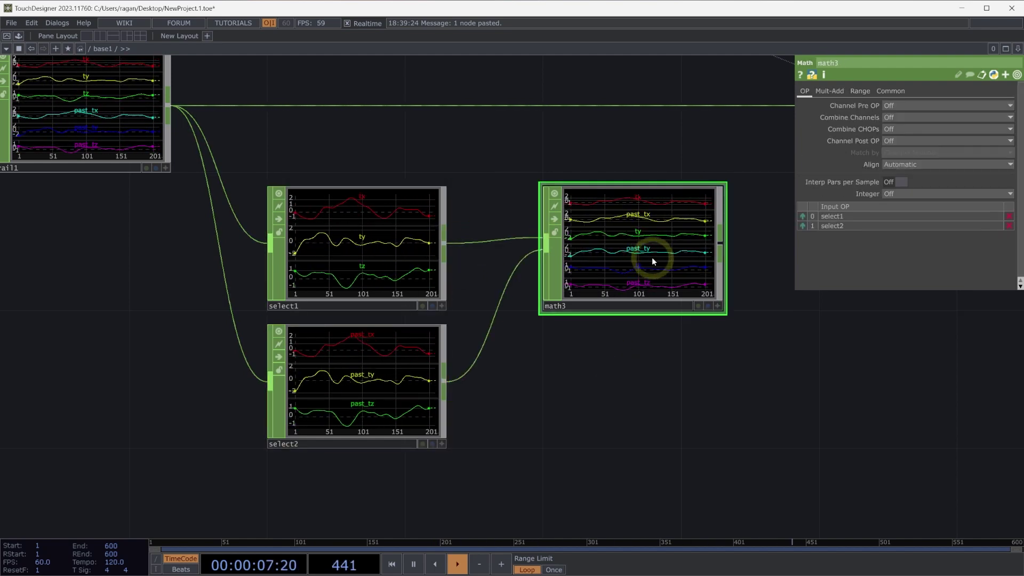
- Set the new Math CHOP's Combine CHOPs operation to Subtract
left_click(894, 128)
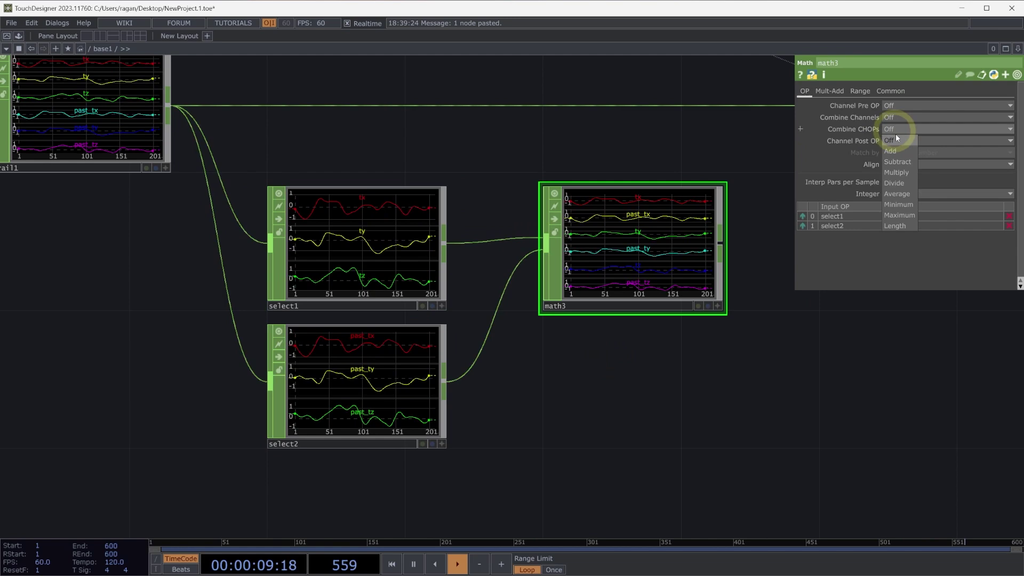
left_click(908, 164)
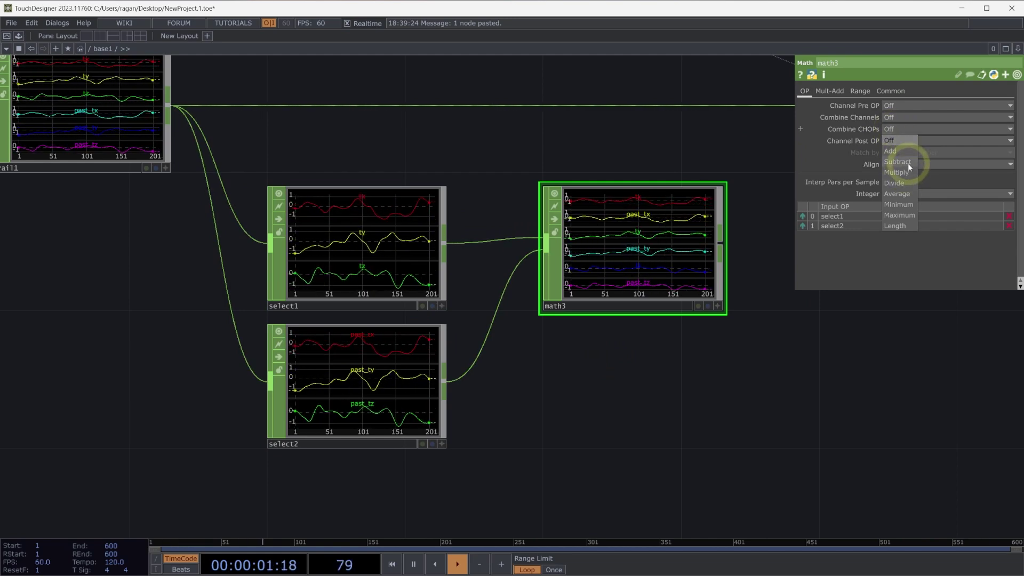
left_click_drag(725, 365, 451, 400)
left_click_drag(676, 336, 417, 342)
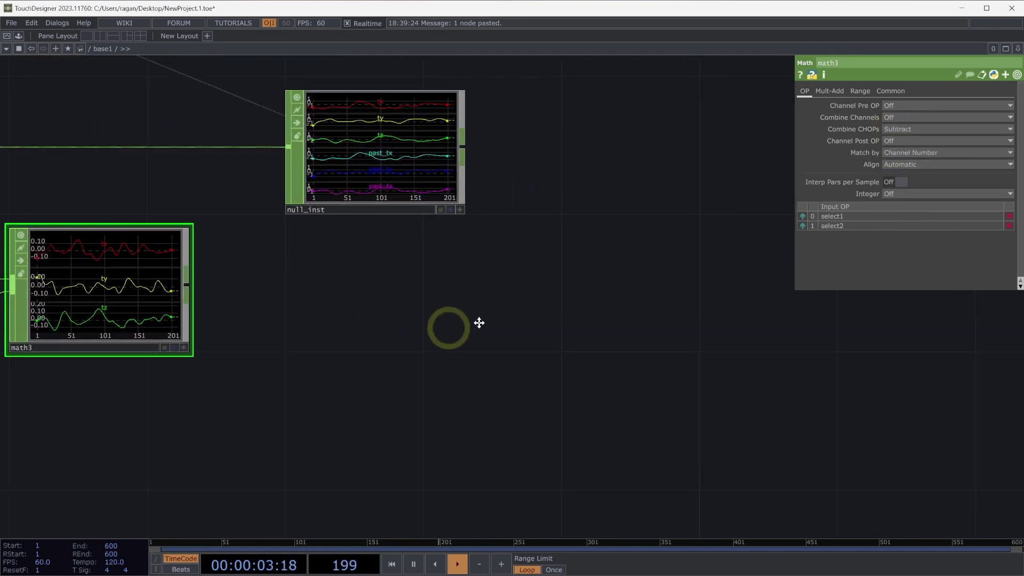
left_click_drag(479, 323, 581, 312)
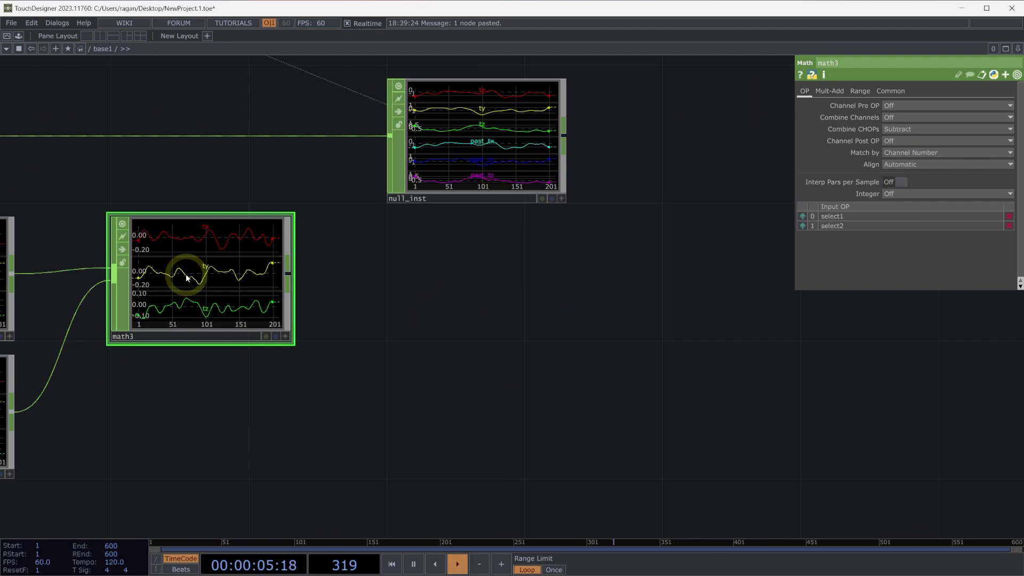
left_click(212, 247)
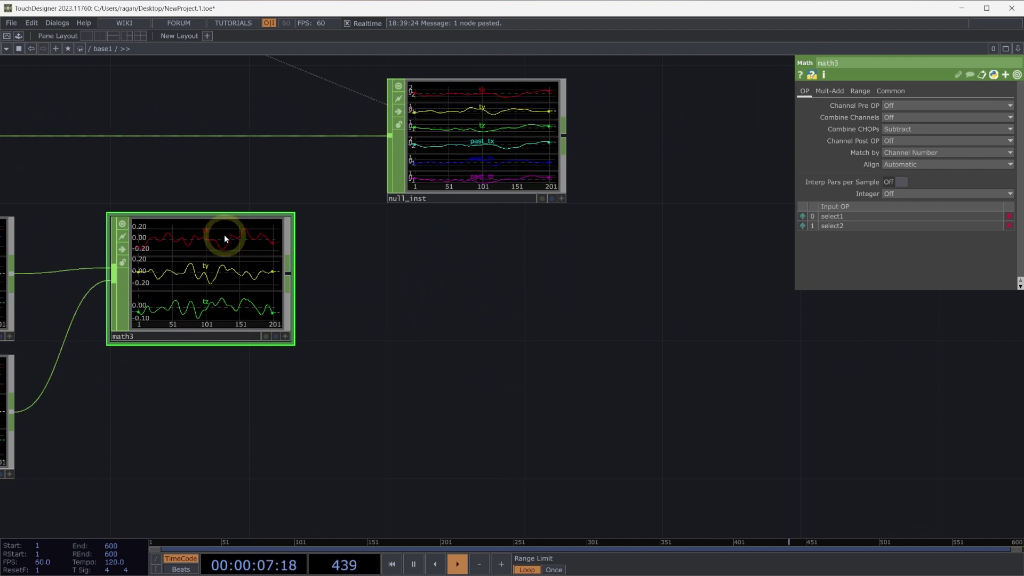
- Move null_inst farther away to make room and add a Rename CHOP beside math3, fed from its output
left_click_drag(466, 199, 721, 190)
left_click(427, 245)
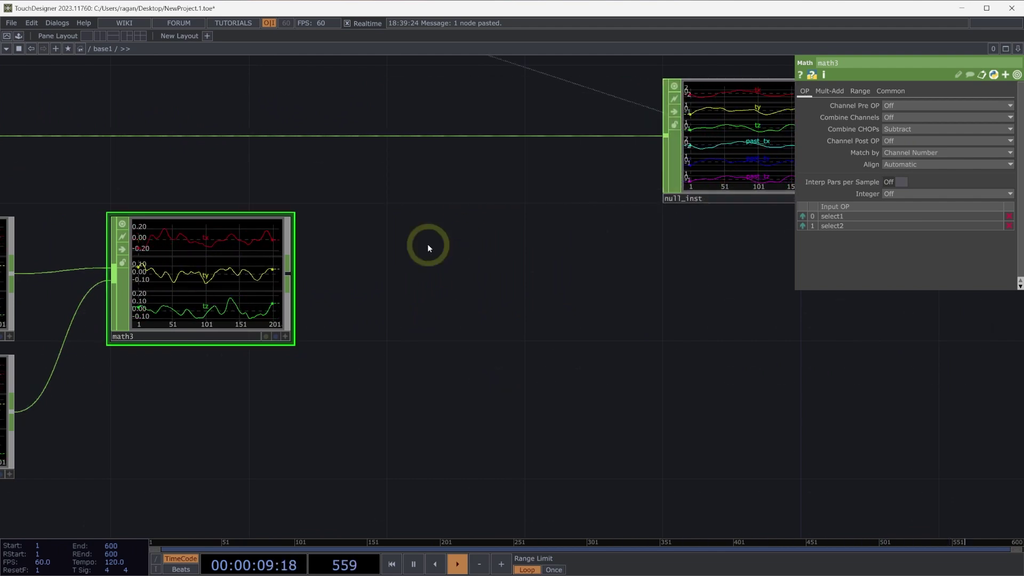
right_click(287, 273)
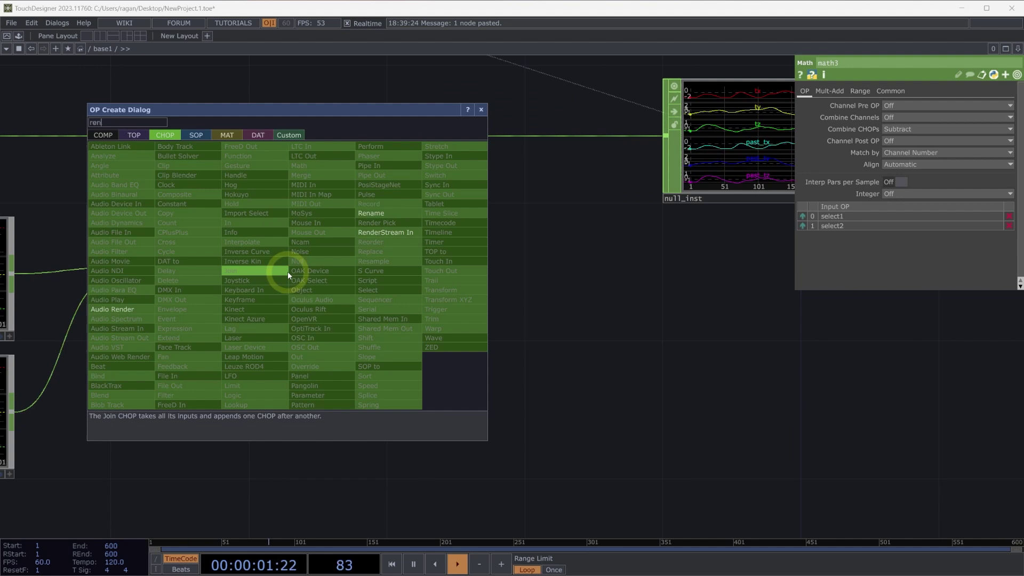
left_click(388, 214)
left_click(563, 292)
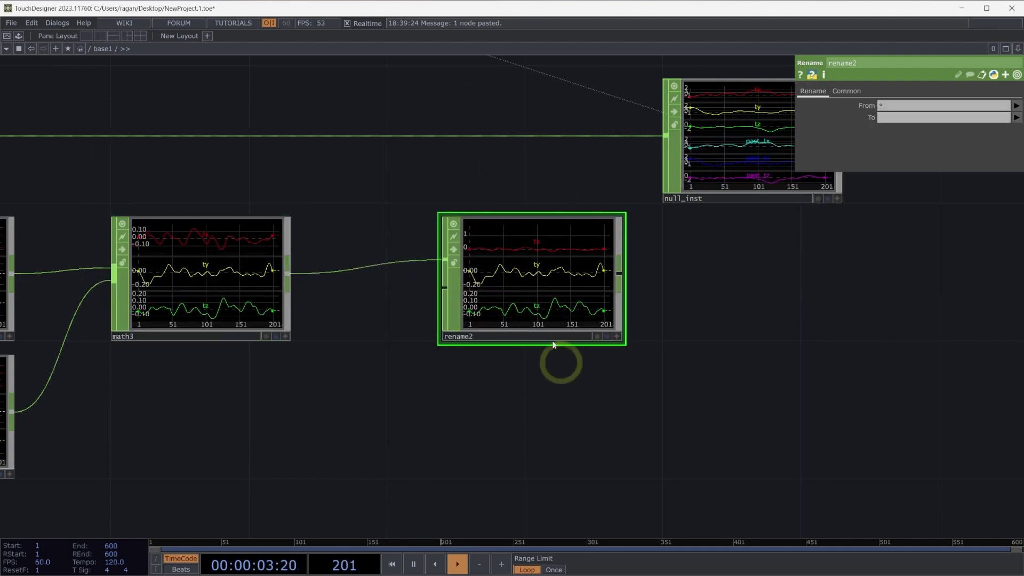
left_click_drag(512, 293, 462, 293)
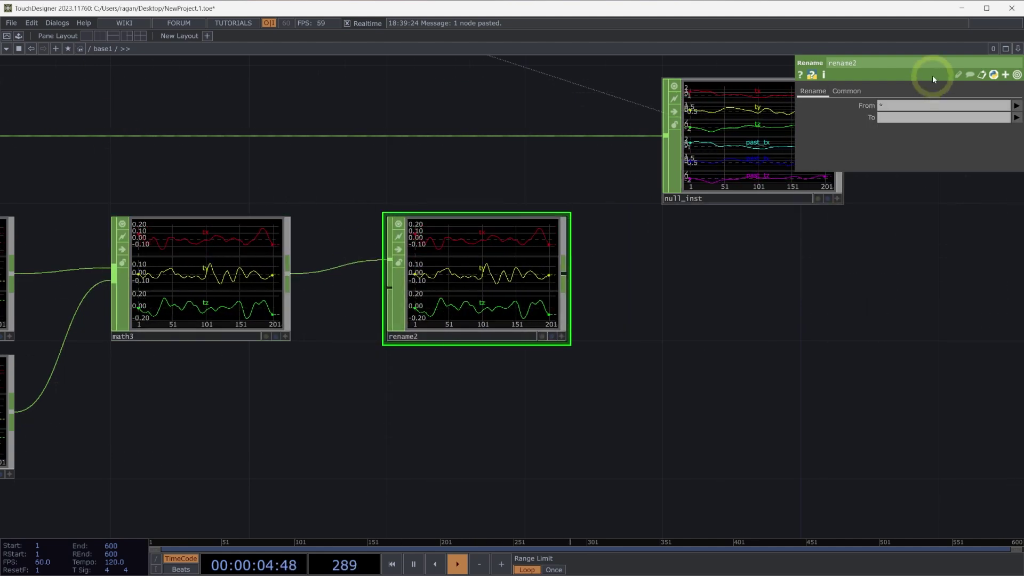
- Set the rename2 CHOP's To pattern to rot_vec[xyz] to rename the subtracted position channels
left_click(905, 118)
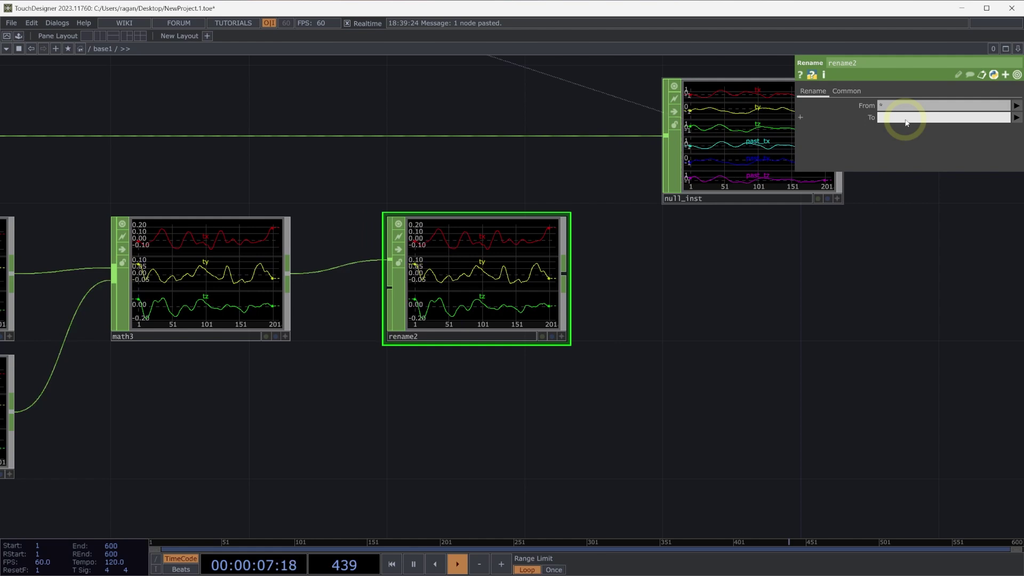
type("rot_ve")
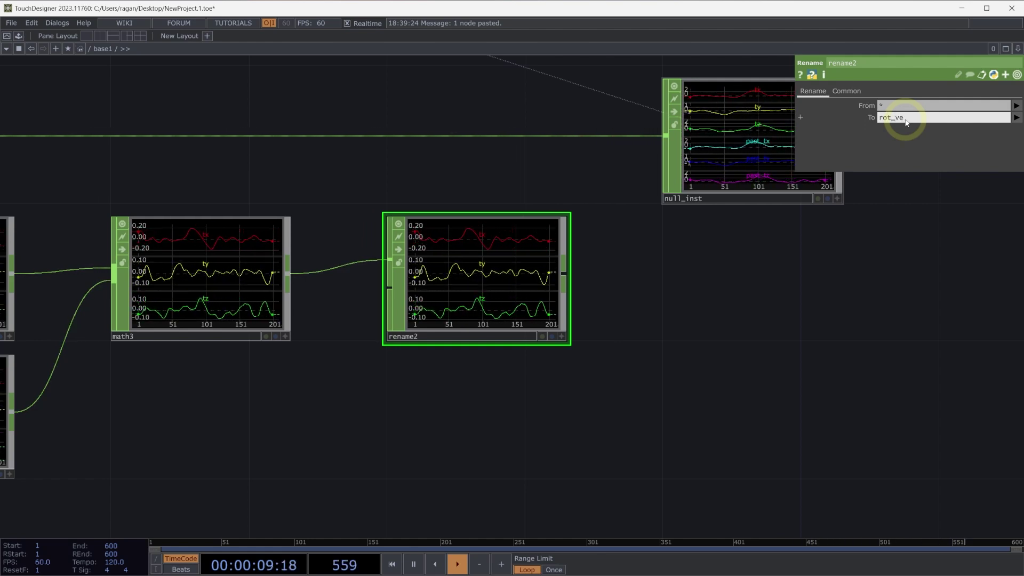
type("c[]xyz")
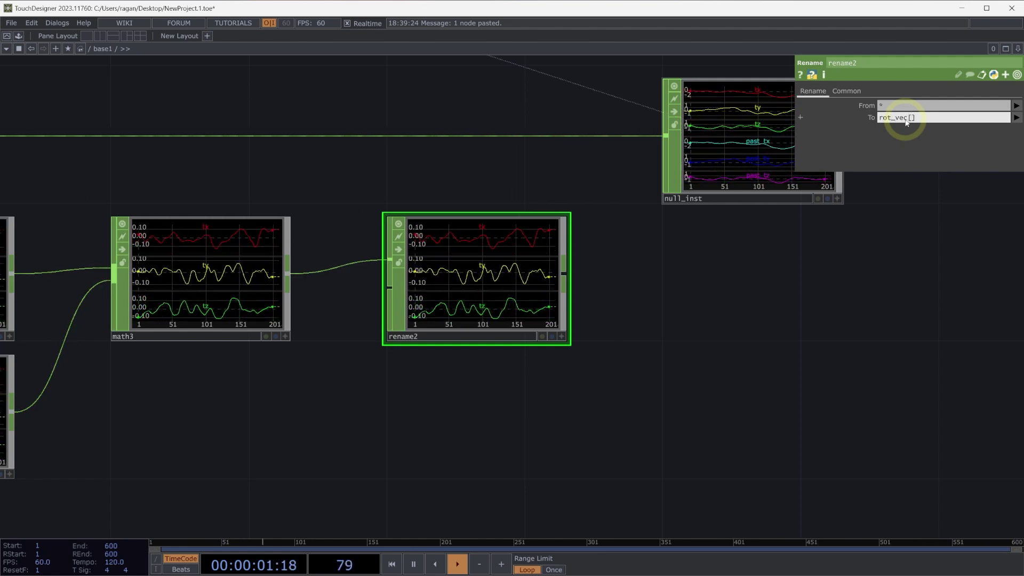
left_click(856, 187)
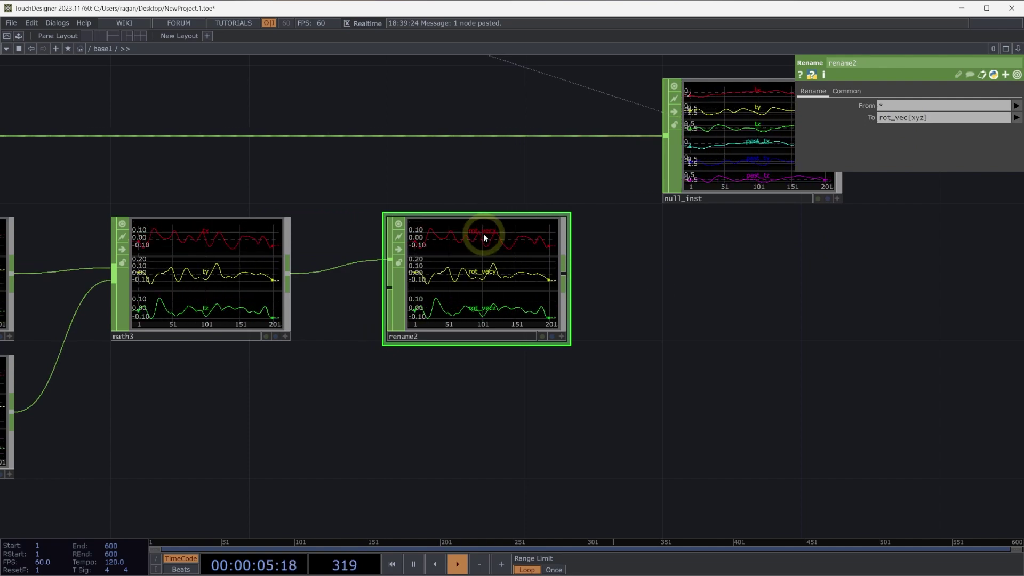
- Add a Merge CHOP above null_inst and connect select1 and rename2 into it in that order
scroll(644, 305, "down", 5)
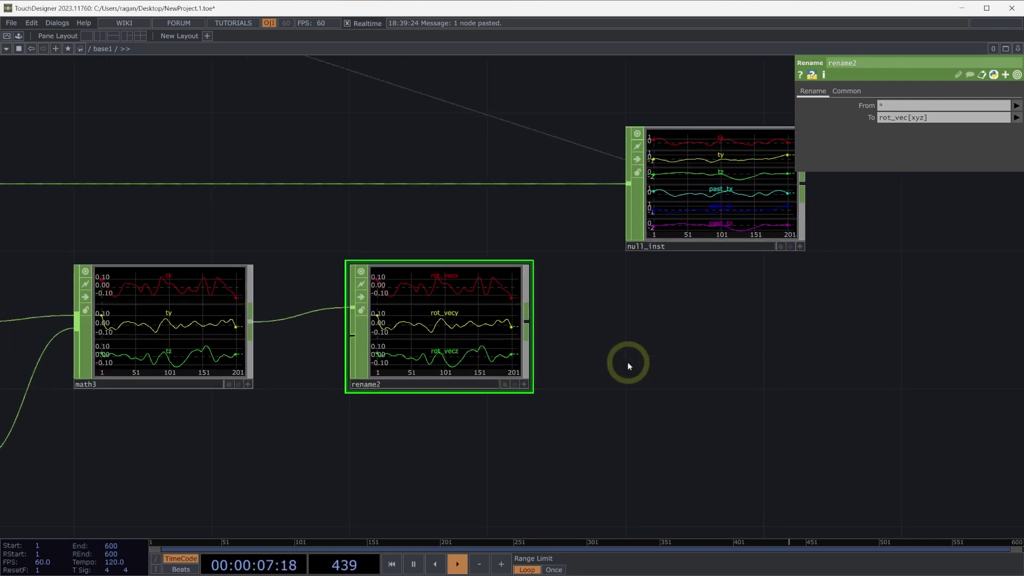
key("Tab")
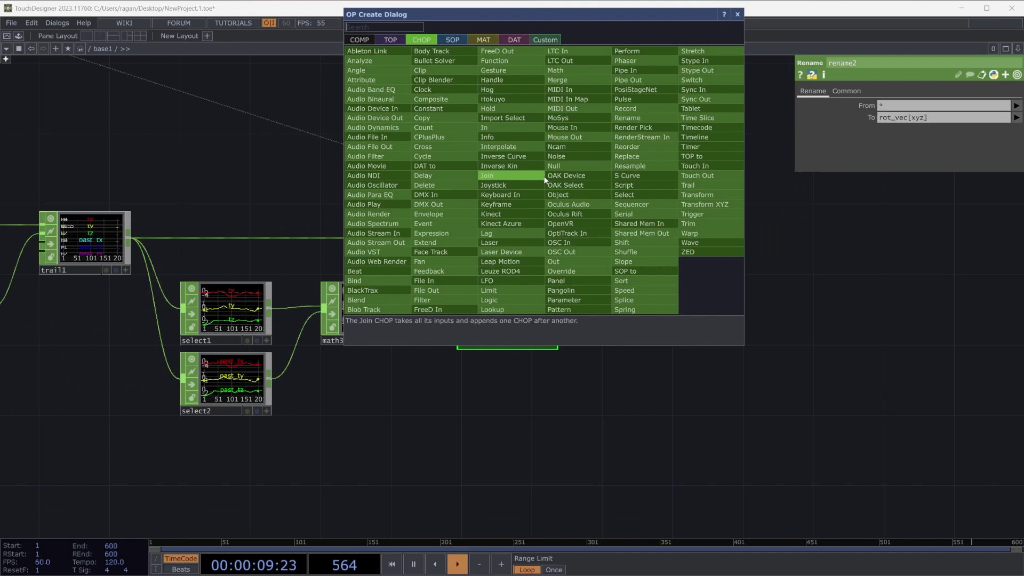
type("ma")
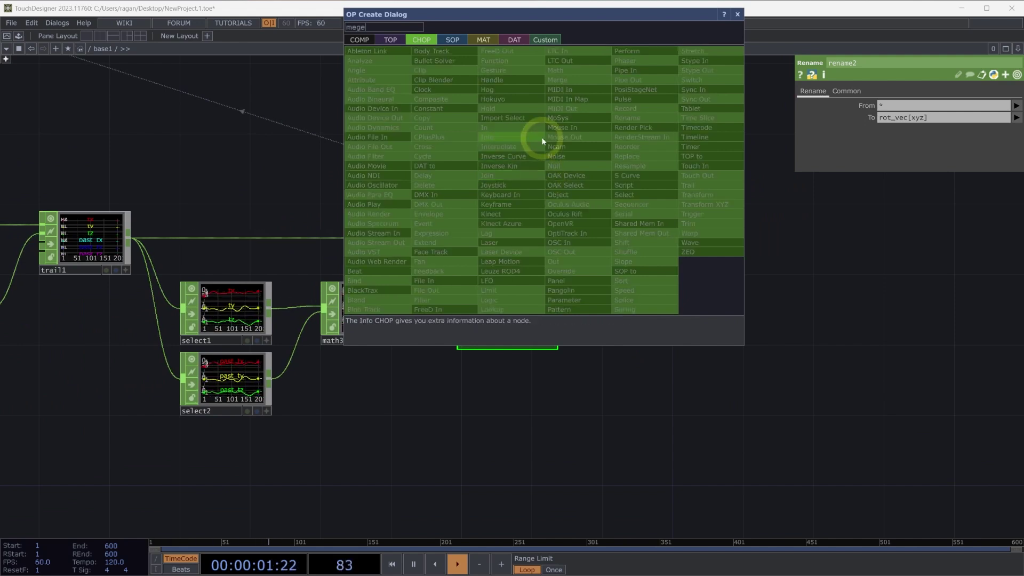
left_click(575, 82)
left_click(597, 126)
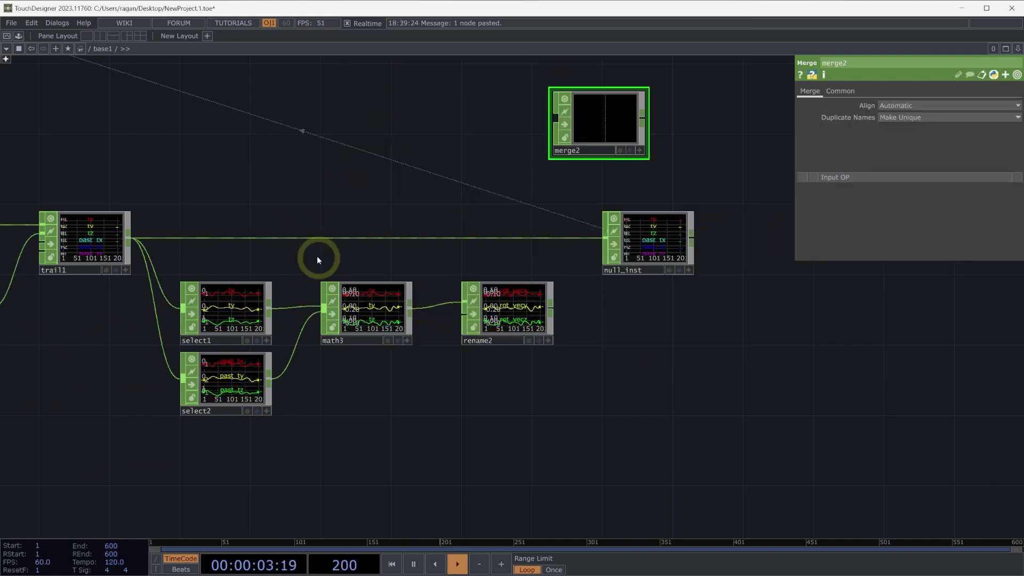
left_click_drag(536, 143, 555, 118)
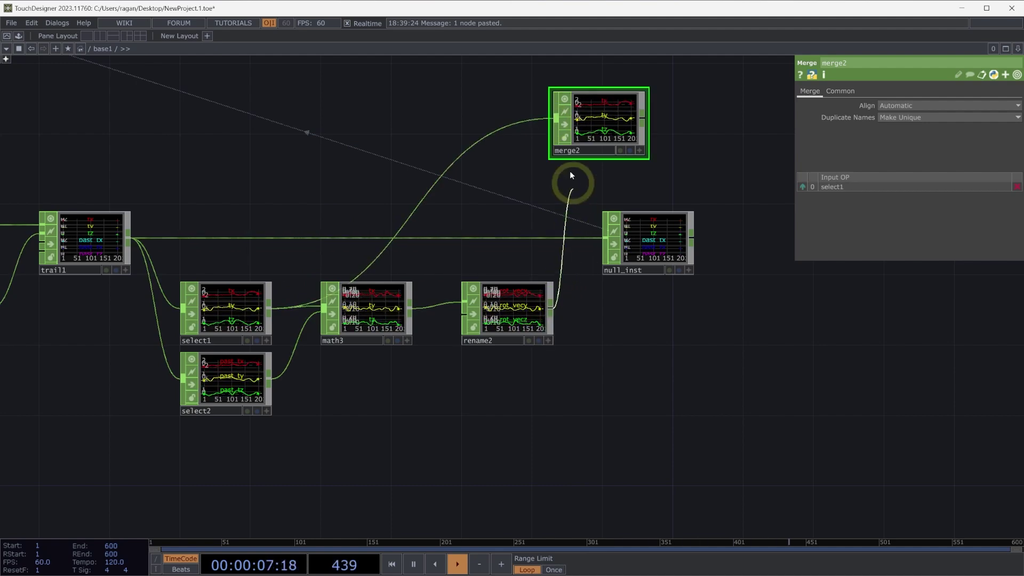
left_click(554, 141)
scroll(513, 115, "up", 5)
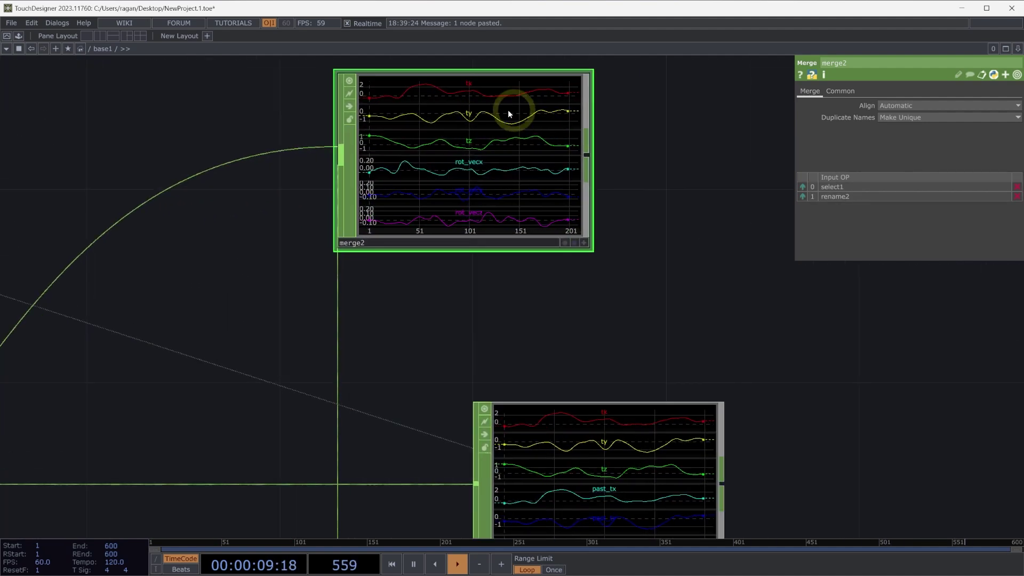
- Place merge2 ahead of null_inst in the same row and feed null_inst from merge2 instead of trail1
left_click_drag(509, 229, 608, 327)
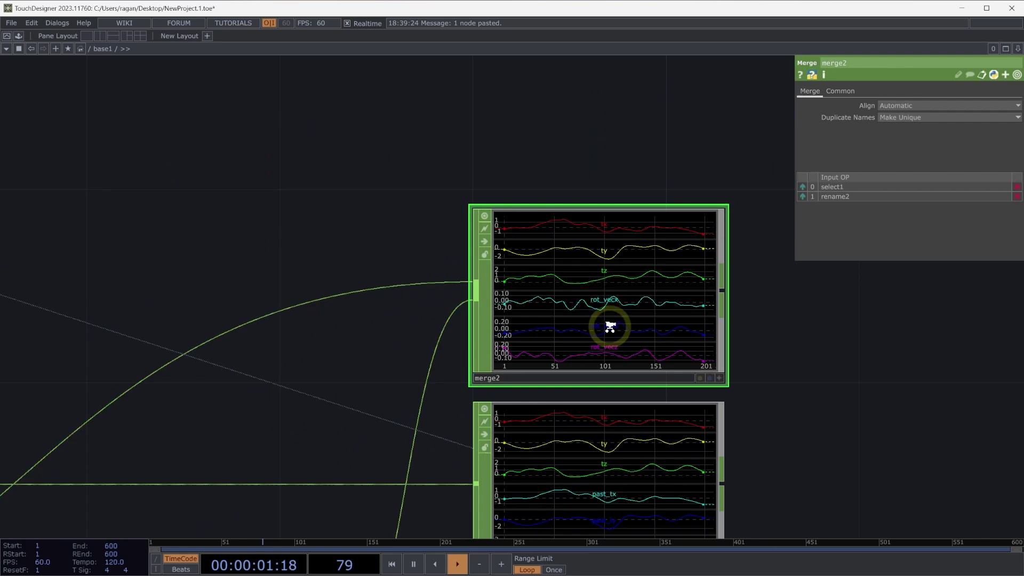
scroll(608, 327, "down", 3)
left_click_drag(760, 458, 642, 323)
left_click_drag(544, 322, 795, 317)
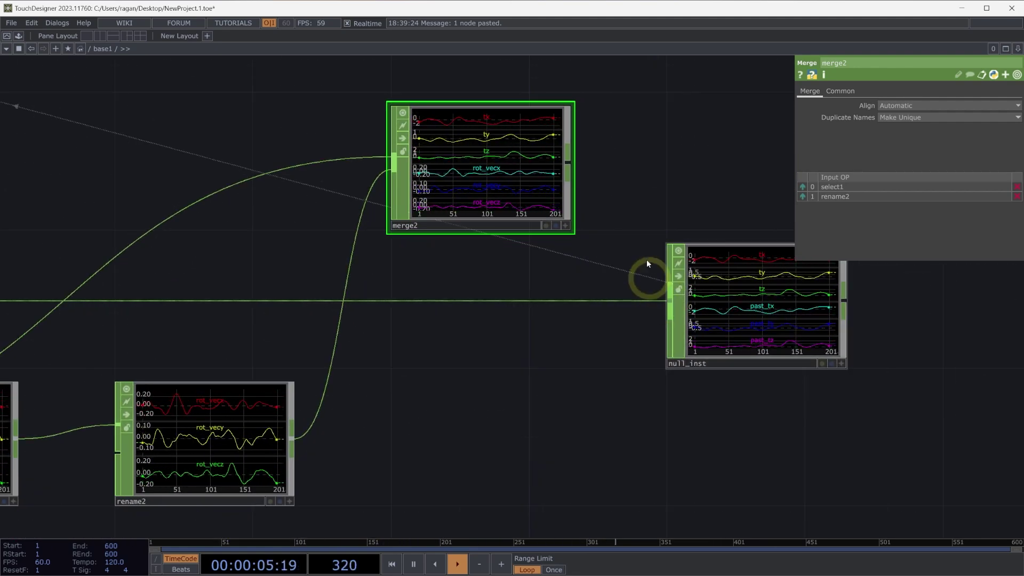
left_click_drag(569, 163, 666, 310)
scroll(666, 311, "down", 5)
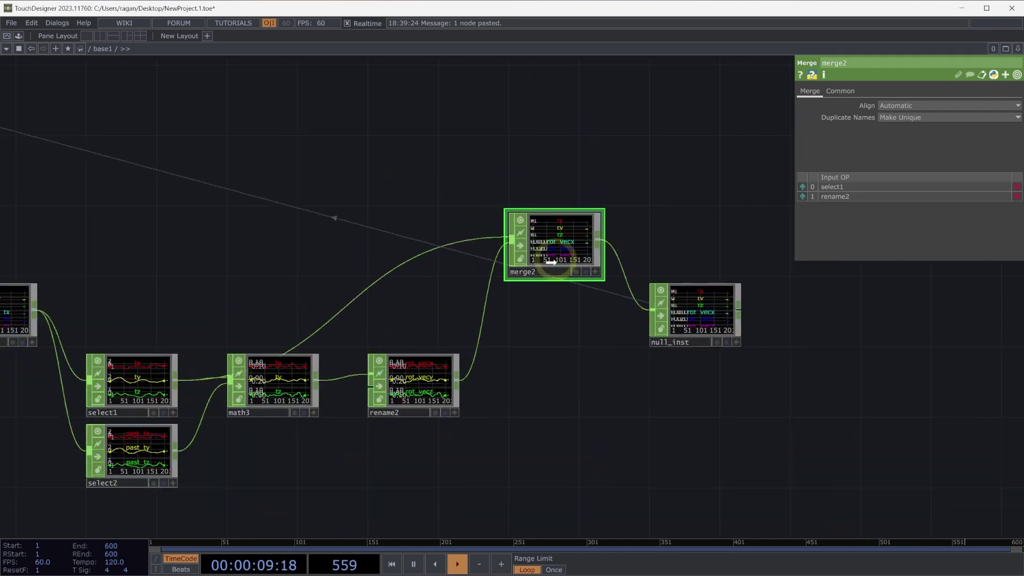
left_click_drag(546, 253, 546, 313)
- Assign rot_vecx, rot_vecy and rot_vecz to geo2's Rotate to Vector X, Y and Z instance parameters
left_click_drag(623, 285, 747, 345)
left_click_drag(617, 323, 832, 389)
scroll(570, 338, "up", 5)
left_click(476, 375)
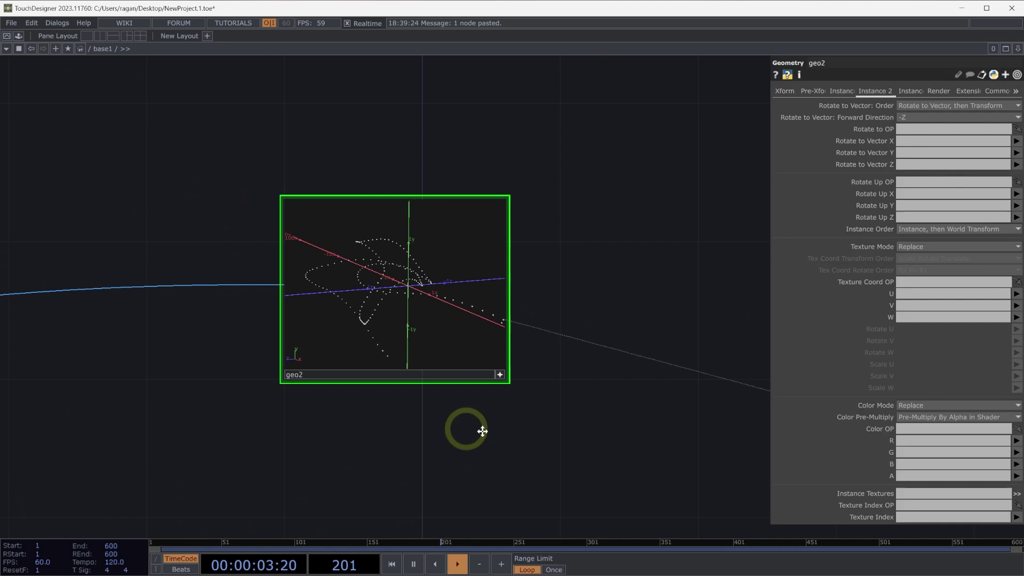
left_click_drag(482, 430, 603, 442)
left_click_drag(638, 392, 645, 393)
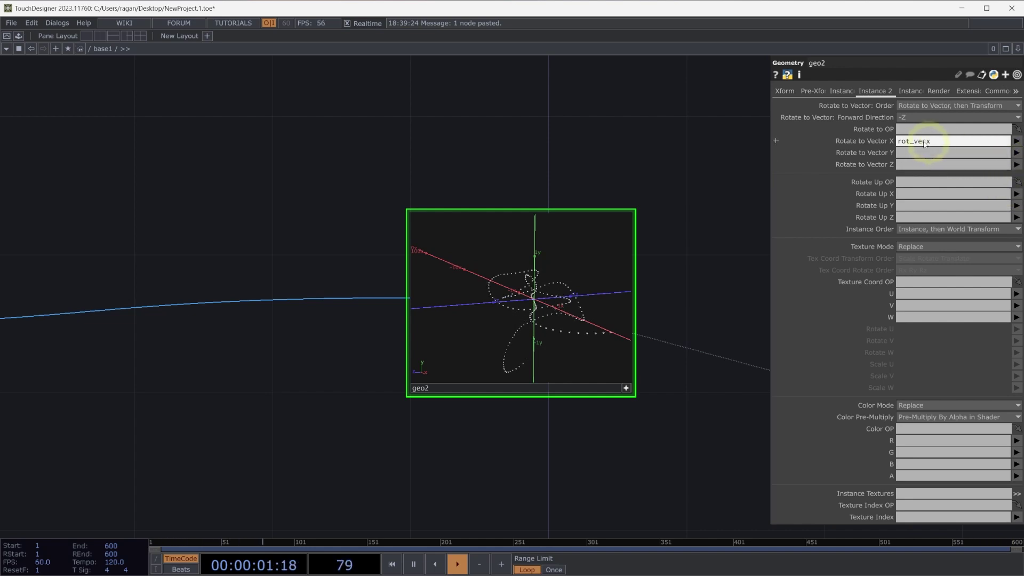
left_click(1018, 154)
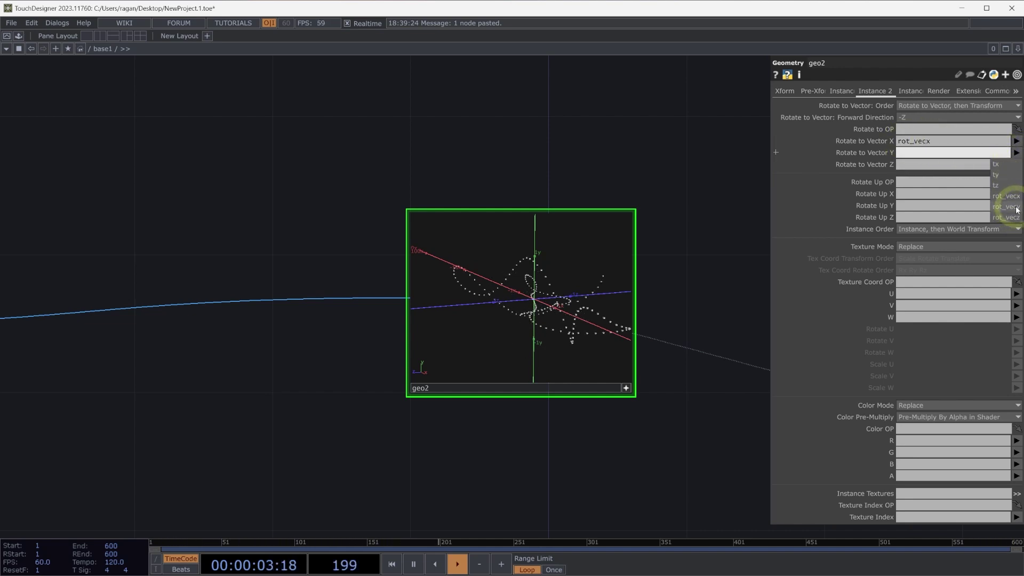
left_click(1017, 164)
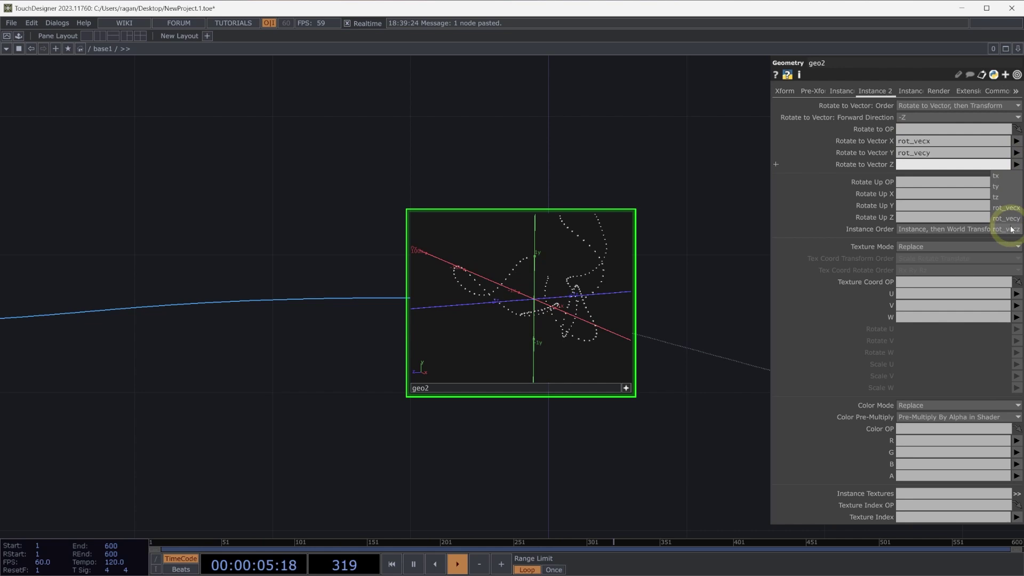
scroll(628, 197, "down", 3)
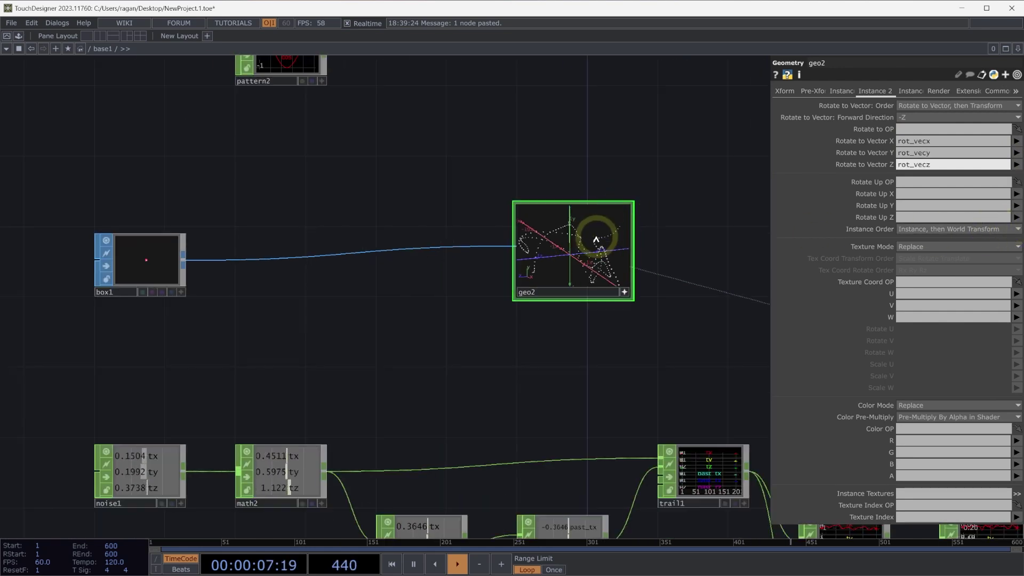
- Set the box1 SOP's Z size to 0.2 to elongate the instanced boxes along their forward axis
scroll(585, 321, "up", 5)
left_click_drag(585, 321, 577, 399)
scroll(578, 398, "down", 1)
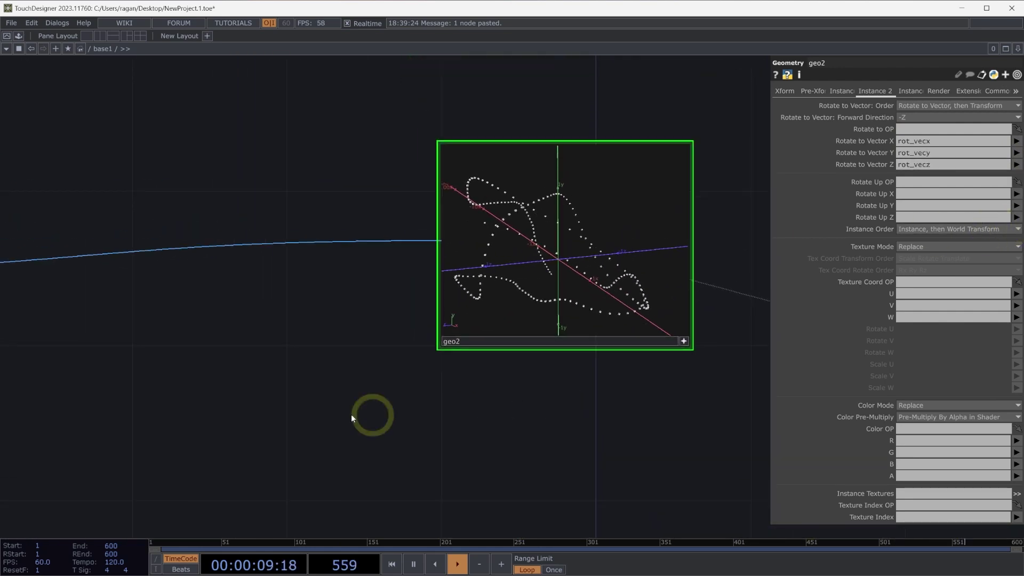
scroll(322, 408, "down", 1)
left_click_drag(322, 408, 473, 384)
scroll(473, 384, "down", 1)
left_click(23, 286)
left_click_drag(162, 371, 265, 370)
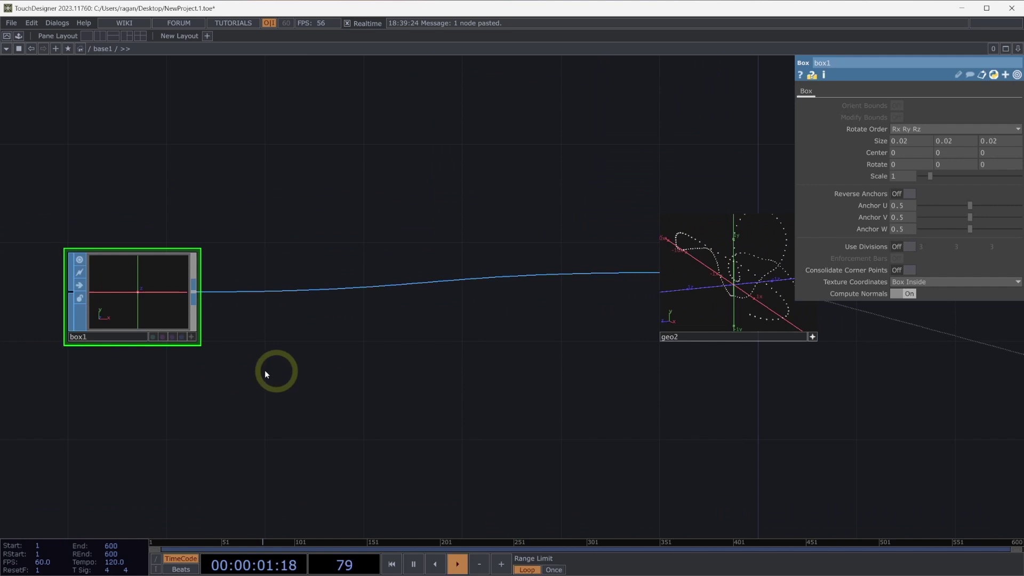
left_click_drag(901, 320, 732, 335)
scroll(749, 295, "up", 3)
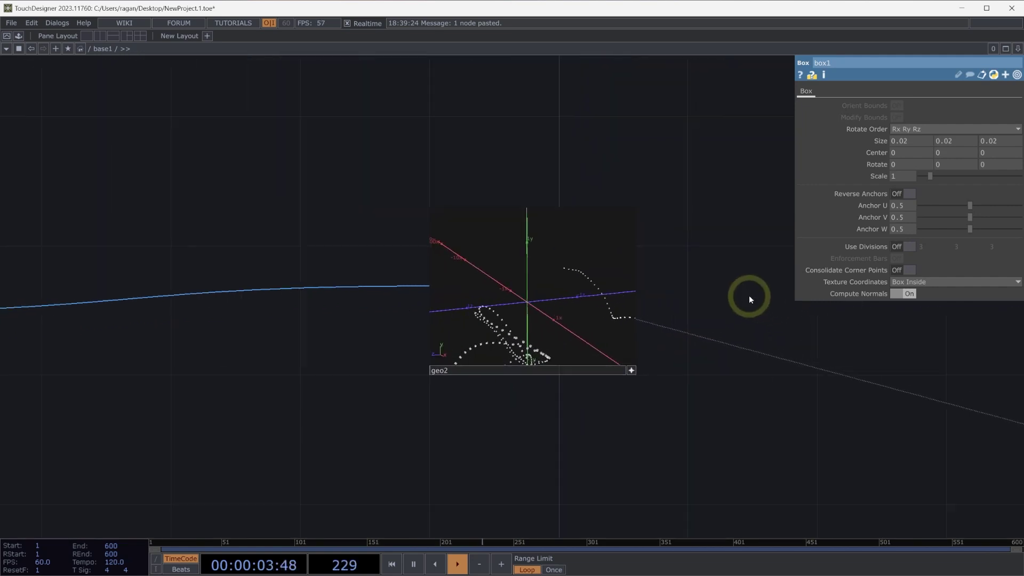
left_click(1000, 140)
type("0.2")
key("Return")
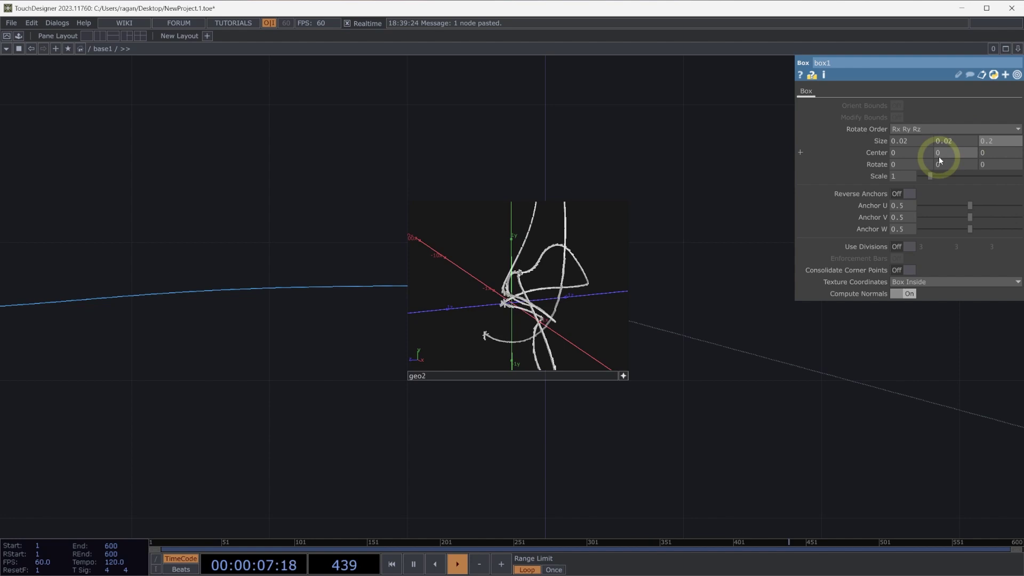
- Orbit around geo2's instances to examine how the elongated boxes are oriented along the trail
mouse_move(521, 315)
left_mouse_down()
mouse_move(542, 320)
mouse_move(560, 304)
mouse_move(556, 293)
mouse_move(566, 309)
mouse_move(606, 302)
mouse_move(525, 326)
left_mouse_up()
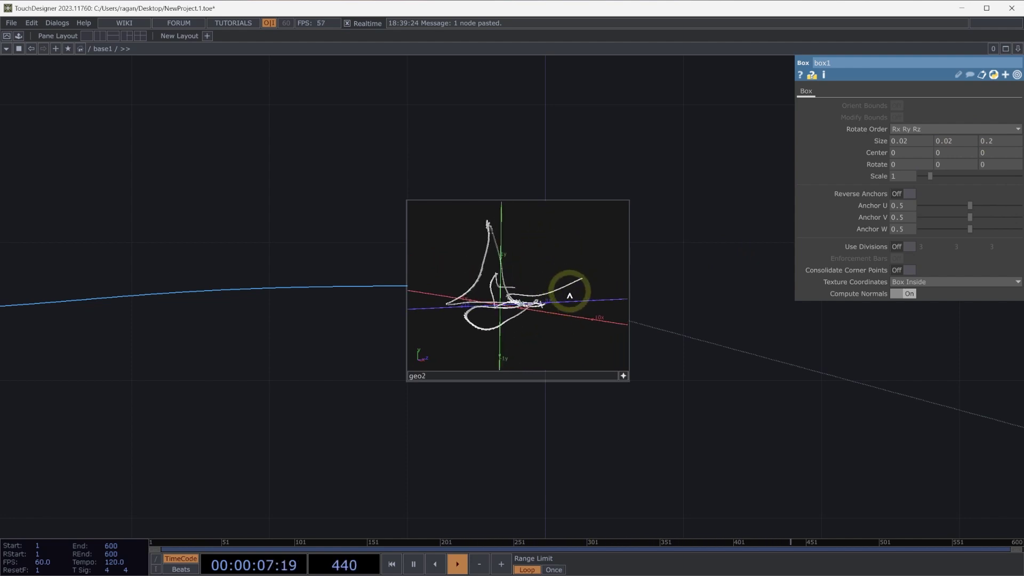
scroll(616, 391, "up", 3)
left_click_drag(608, 436, 631, 465)
left_click_drag(568, 355, 513, 329)
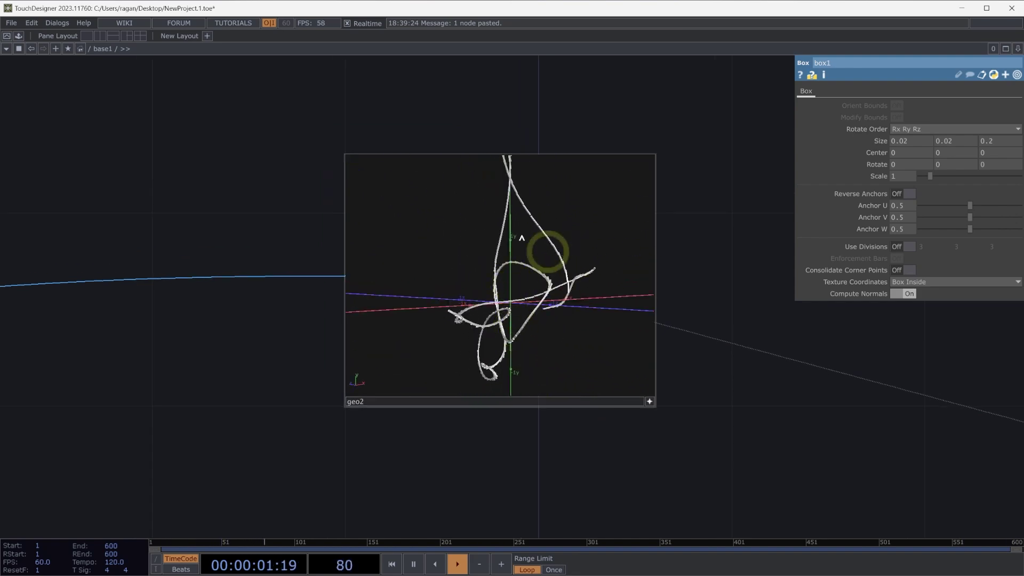
left_click_drag(483, 248, 456, 261)
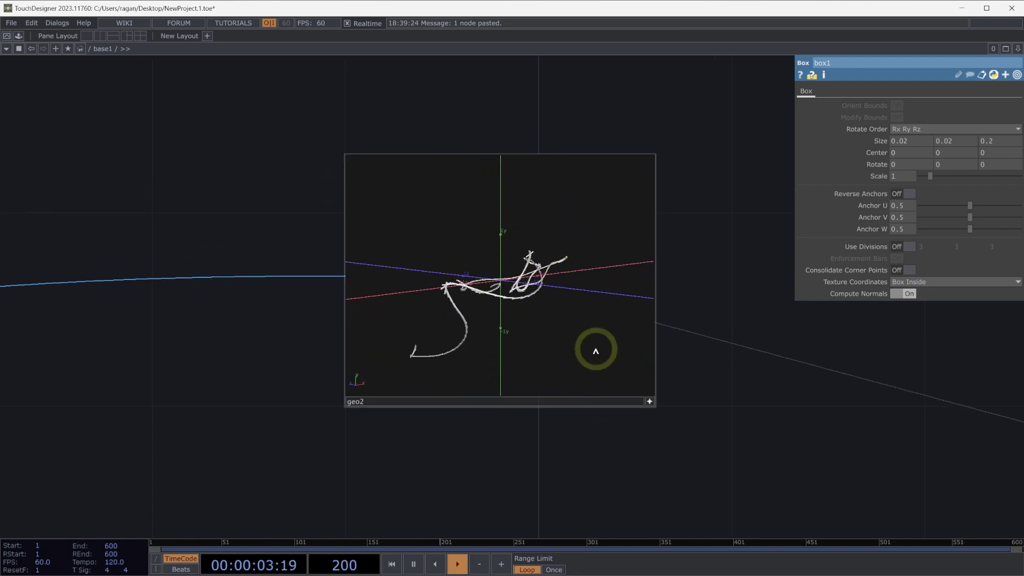
- Move math3 and rename2 down together into the same row as select2 to tidy the network
scroll(744, 400, "down", 10)
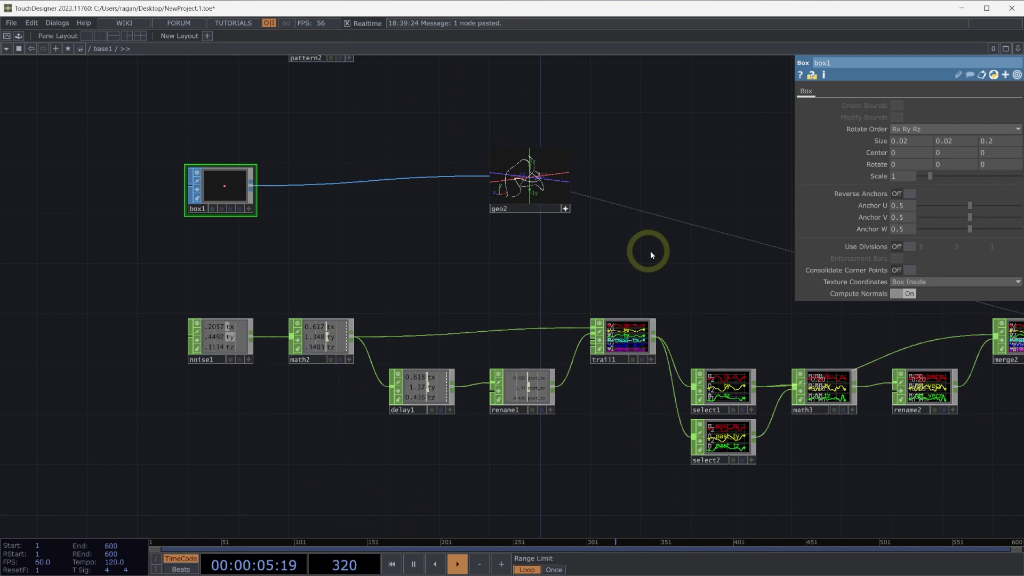
left_click_drag(578, 269, 467, 260)
scroll(525, 271, "up", 4)
right_click_drag(707, 496, 469, 429)
left_click_drag(470, 429, 501, 485)
left_click(500, 484)
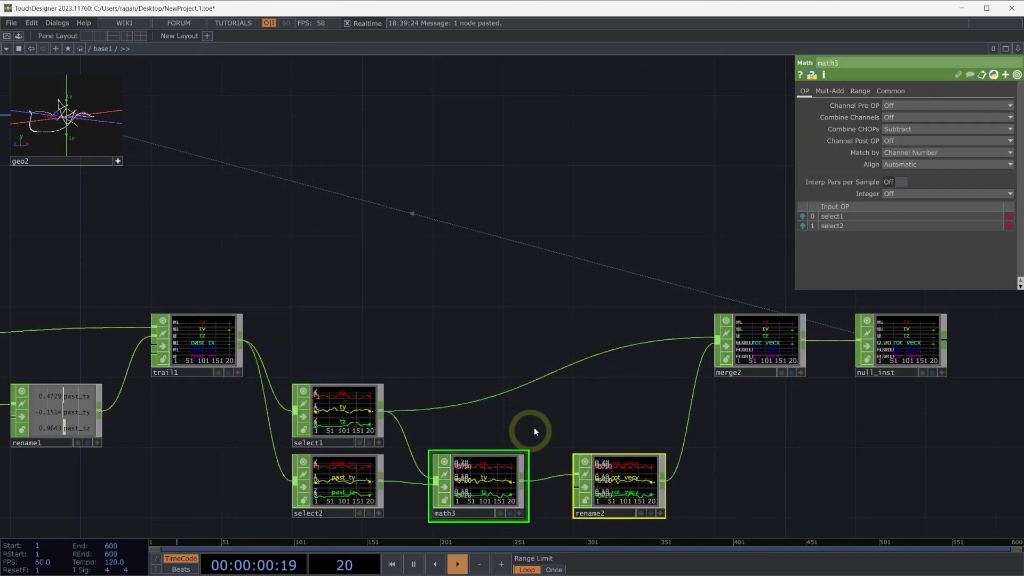
- Examine the select1, select2 and math3 subtraction chain and its effect on the instance rotation in geo2
scroll(531, 430, "up", 5)
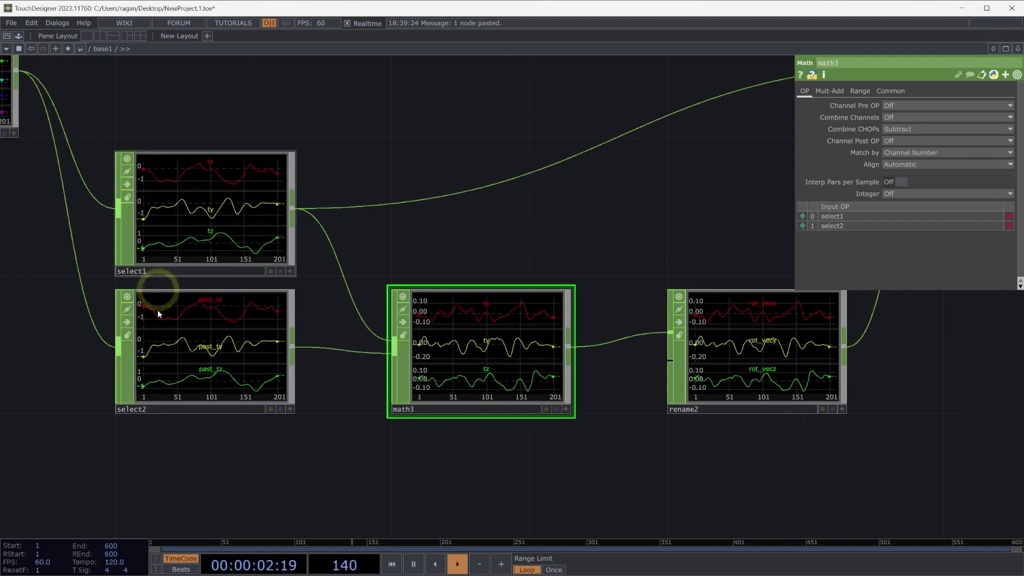
left_click_drag(578, 243, 382, 260)
scroll(555, 372, "down", 3)
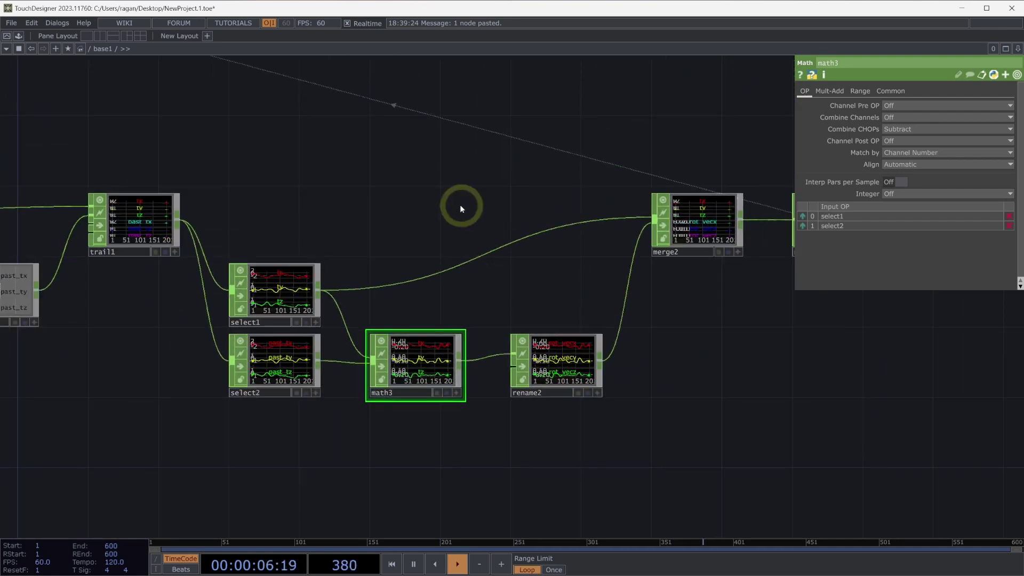
left_click_drag(358, 126, 541, 319)
left_click_drag(320, 261, 536, 337)
scroll(520, 340, "up", 3)
left_click_drag(374, 364, 584, 467)
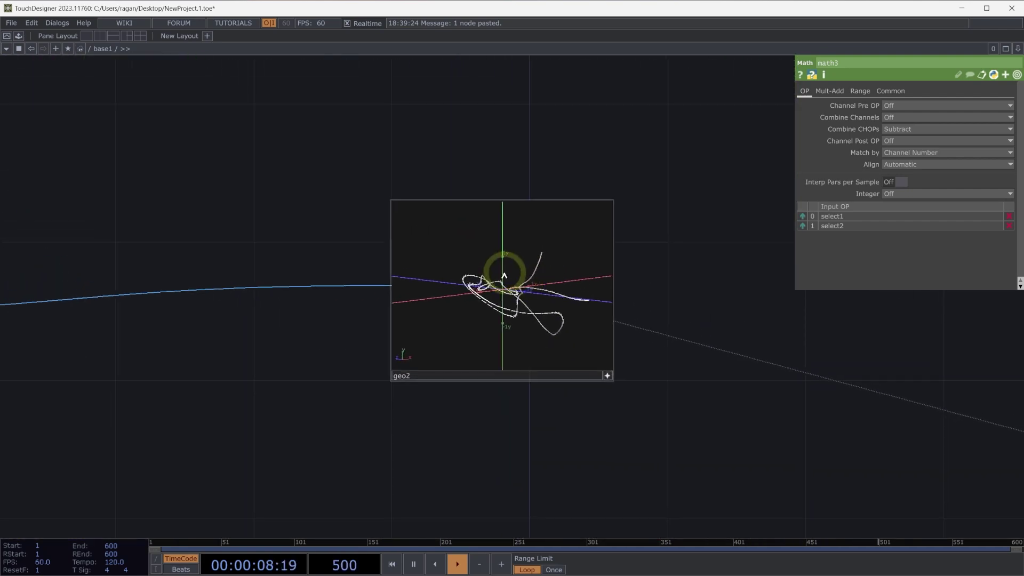
left_click_drag(565, 284, 513, 304)
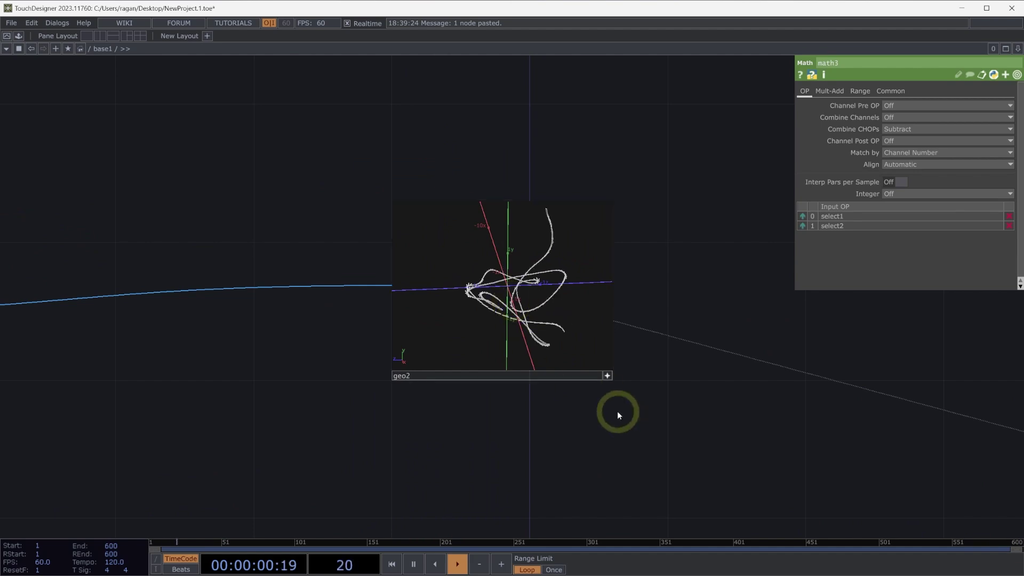
left_click_drag(705, 426, 685, 344)
- Add a Pattern CHOP in the empty space between geo2 and the noise trail network
scroll(685, 345, "down", 3)
scroll(663, 361, "down", 2)
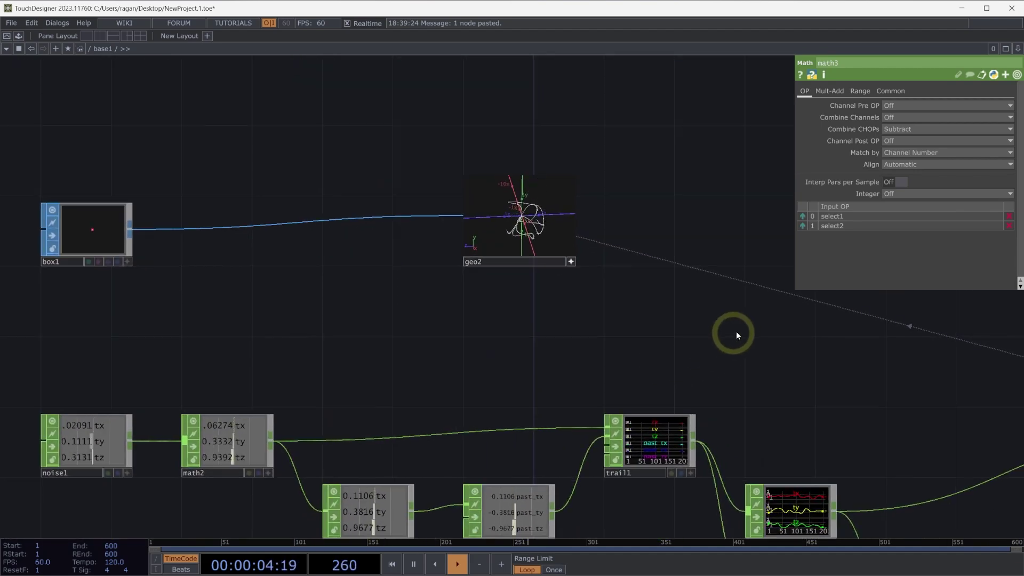
left_click_drag(740, 351, 631, 303)
key("Tab")
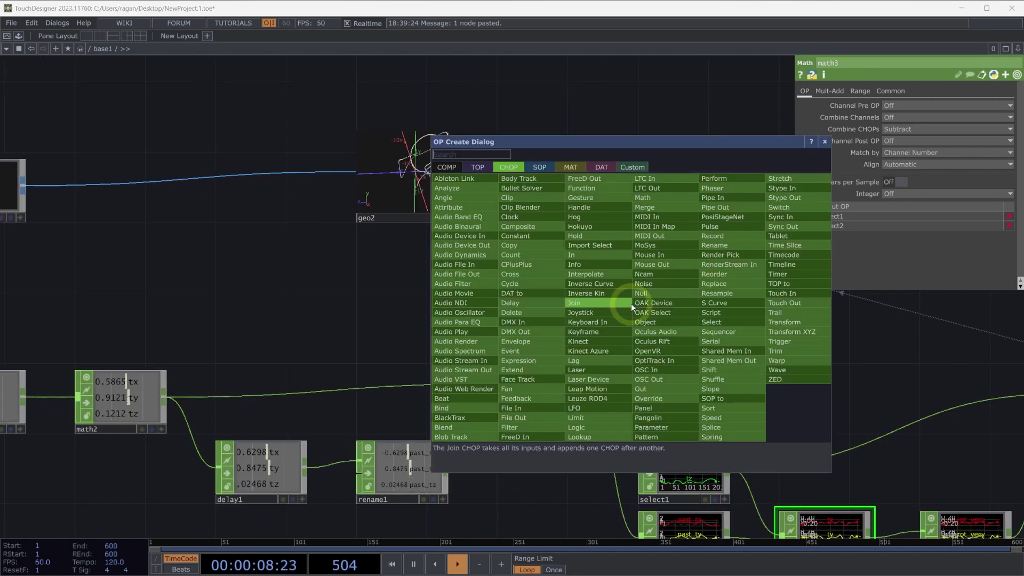
type("pat")
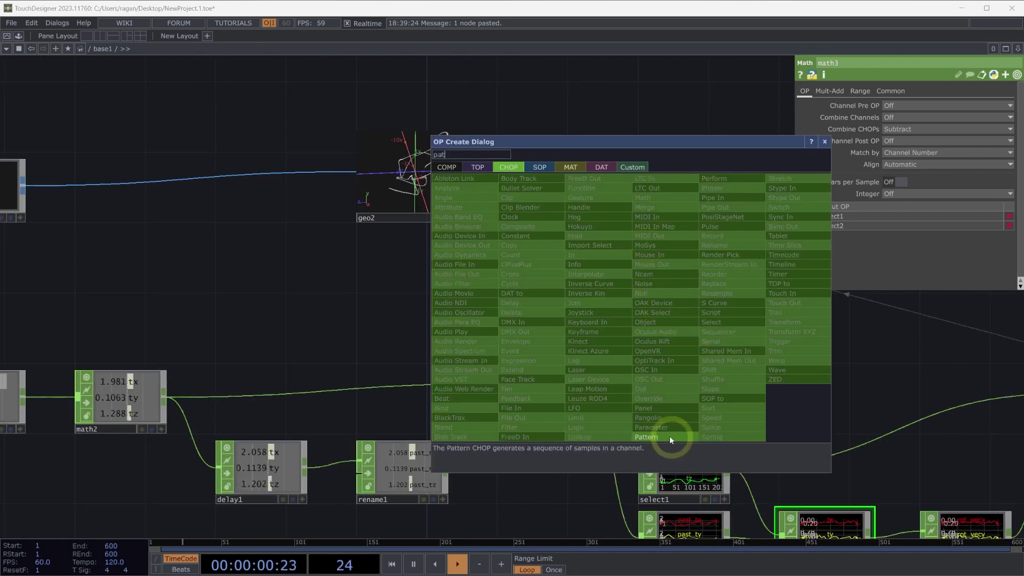
left_click(670, 440)
left_click(297, 323)
left_click_drag(203, 331, 449, 328)
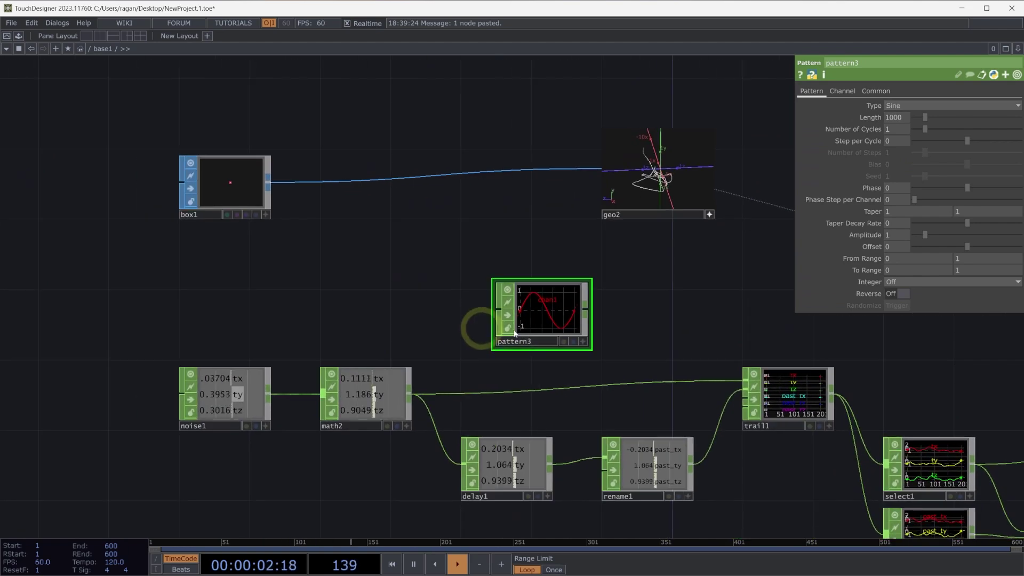
- Link pattern3's length to trail1's window length of 200 samples and place pattern3 directly above trail1
left_click_drag(549, 325, 487, 325)
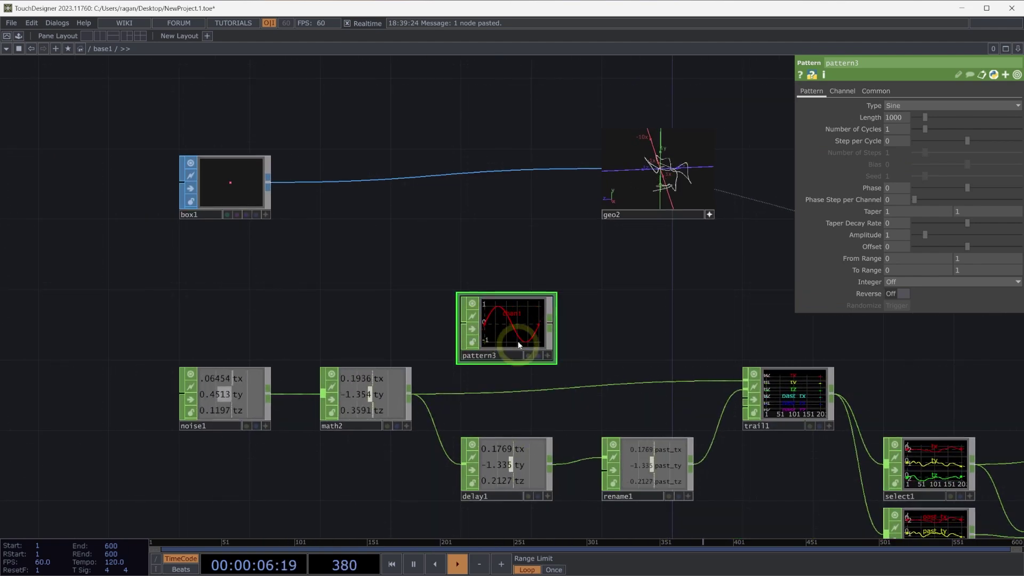
left_click_drag(566, 319, 505, 318)
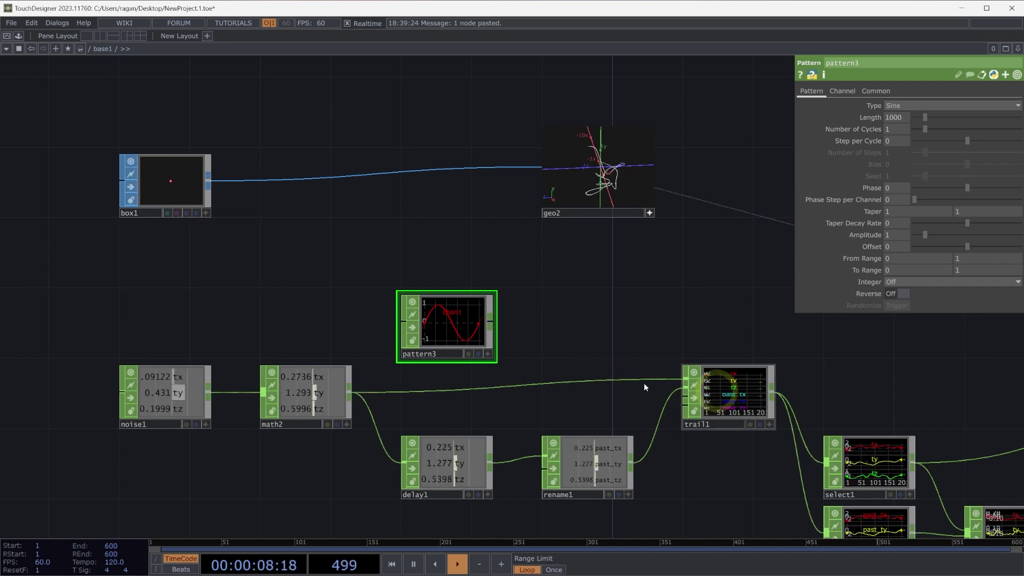
left_click(726, 395)
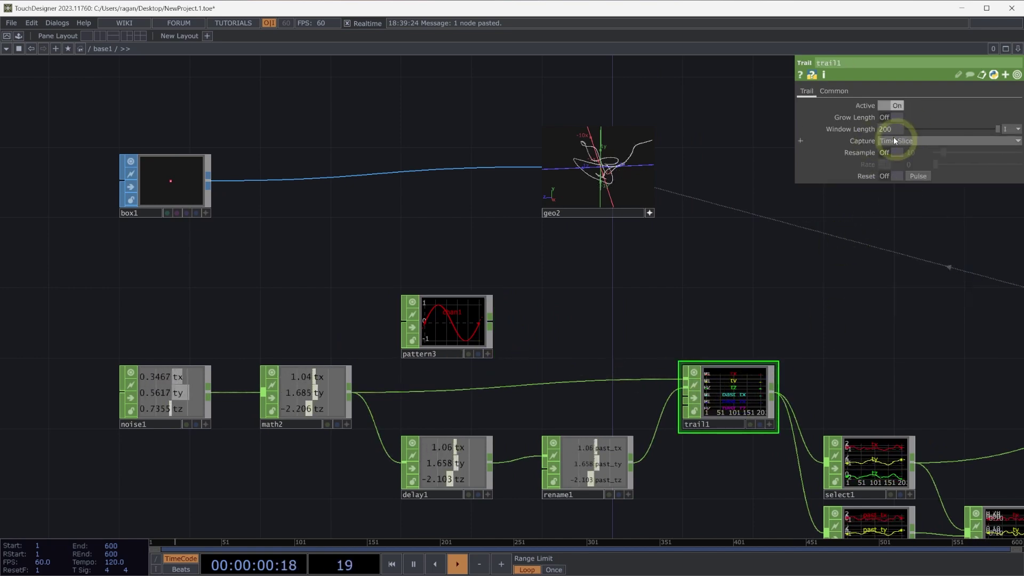
left_click(450, 332)
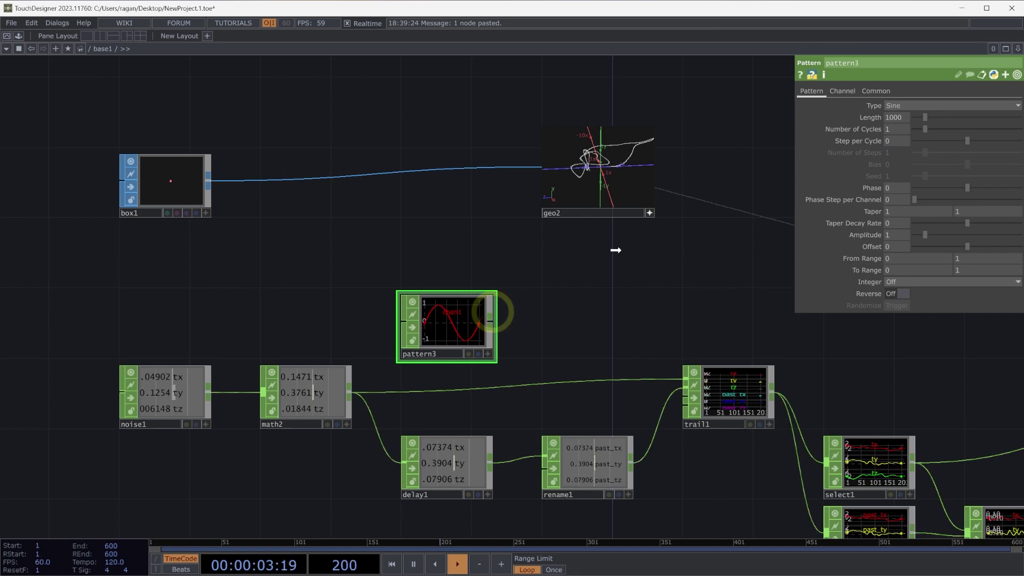
left_click(908, 118)
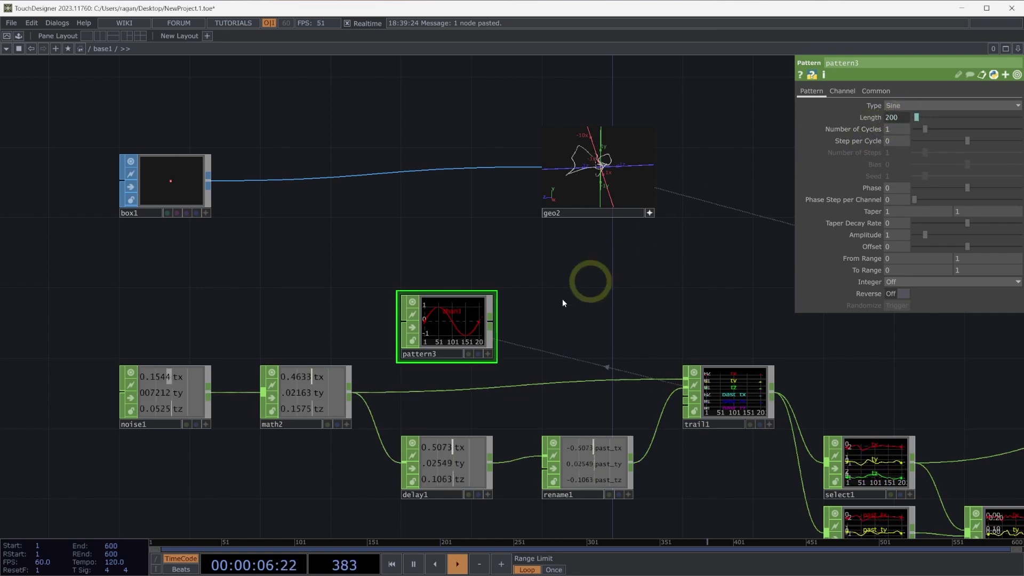
left_click_drag(552, 307, 516, 314)
left_click_drag(439, 337, 683, 334)
- Change pattern3's type to Ramp and name its channel r
scroll(555, 354, "up", 5)
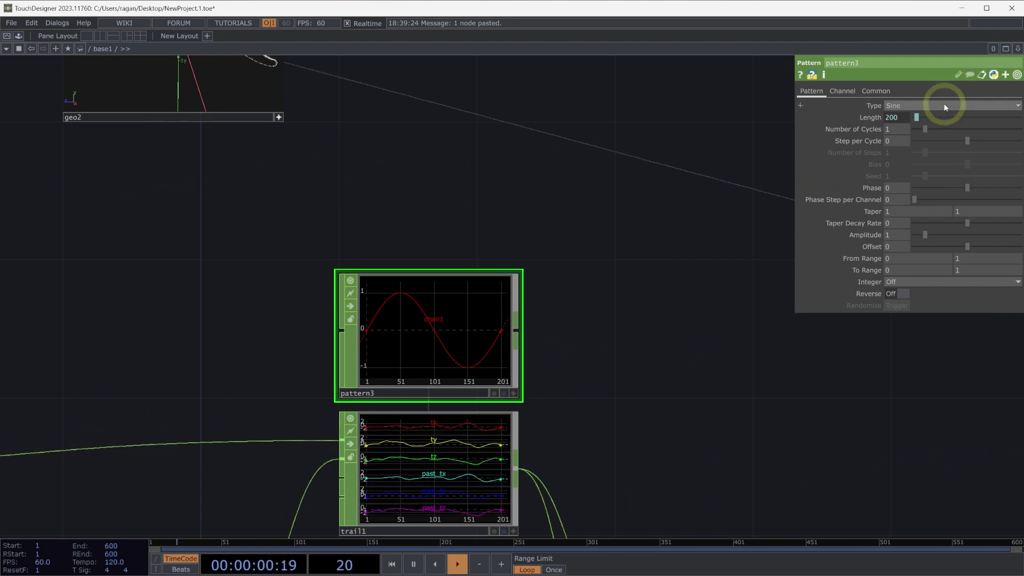
left_click(945, 106)
left_click(902, 160)
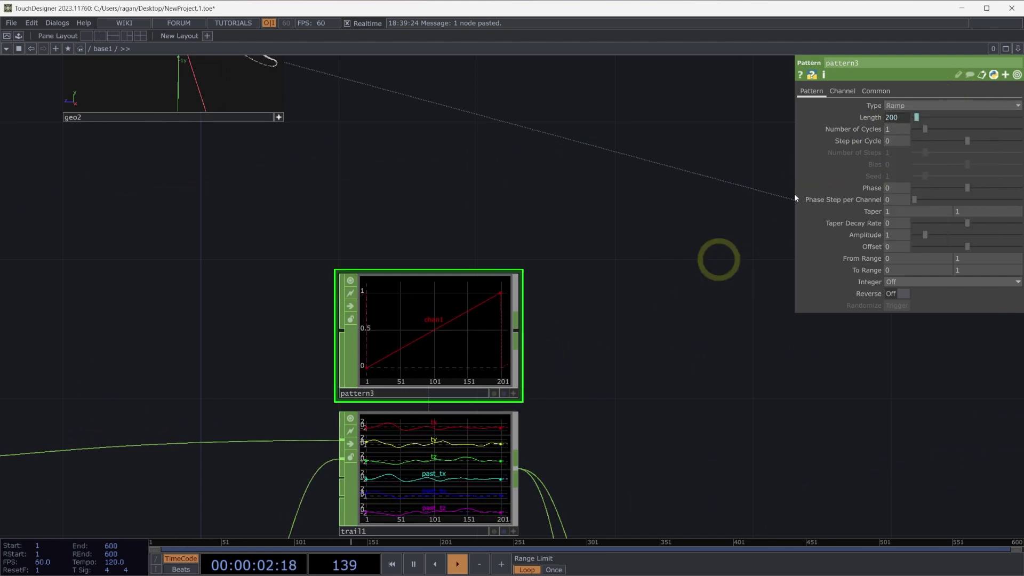
left_click(844, 92)
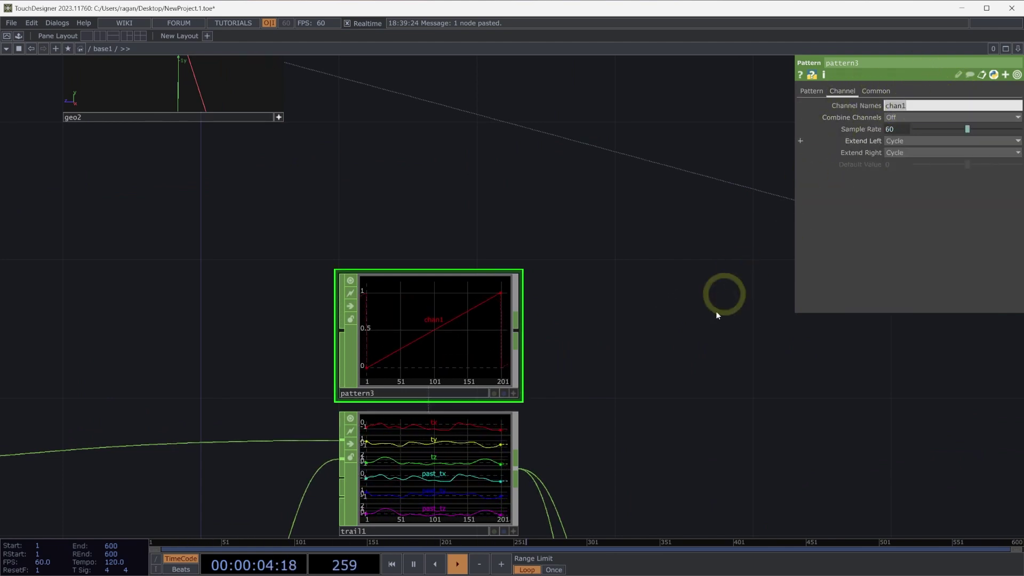
key("Return")
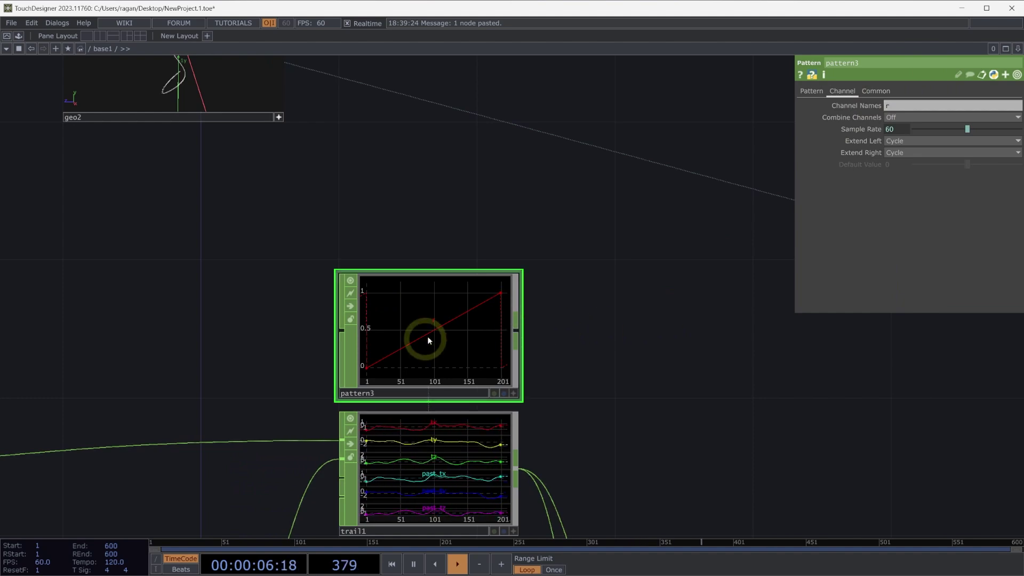
- Connect pattern3's output to merge2 as an additional input and check the merged channels
left_click_drag(533, 282, 379, 313)
scroll(377, 342, "down", 5)
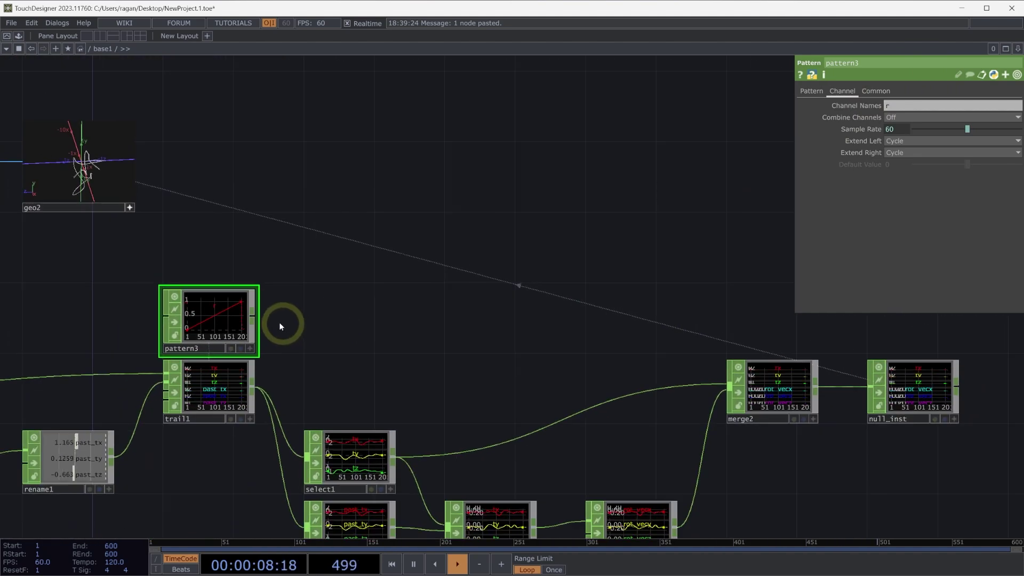
left_click(411, 327)
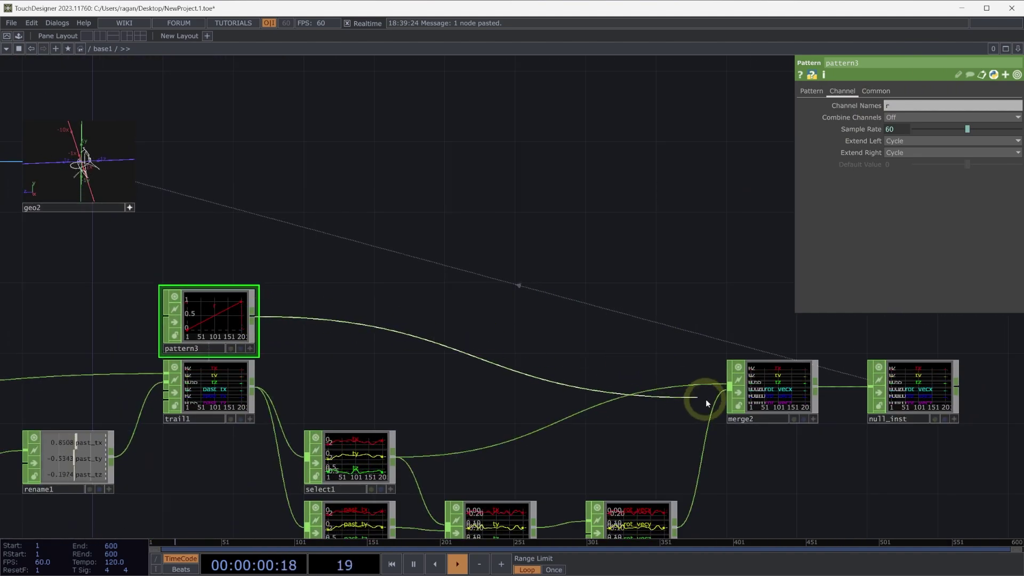
left_click(753, 407)
scroll(771, 406, "up", 4)
left_click_drag(712, 232, 622, 216)
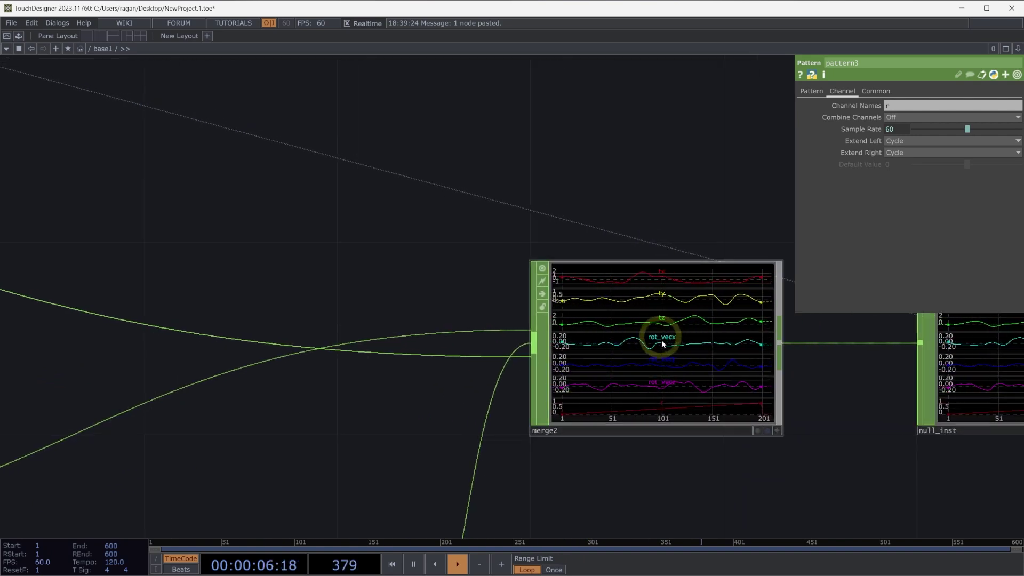
scroll(660, 405, "down", 3)
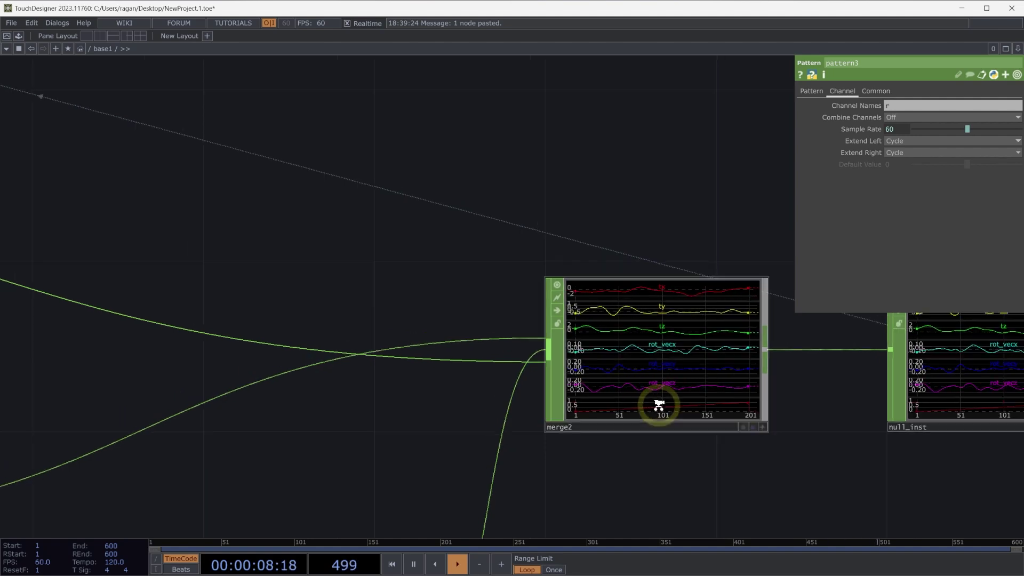
- Assign the r channel to the red component of geo2's instance color
left_click_drag(435, 243, 792, 406)
scroll(792, 405, "down", 3)
left_click_drag(587, 335, 853, 376)
left_click_drag(533, 360, 907, 390)
scroll(651, 275, "up", 4)
left_click(574, 321)
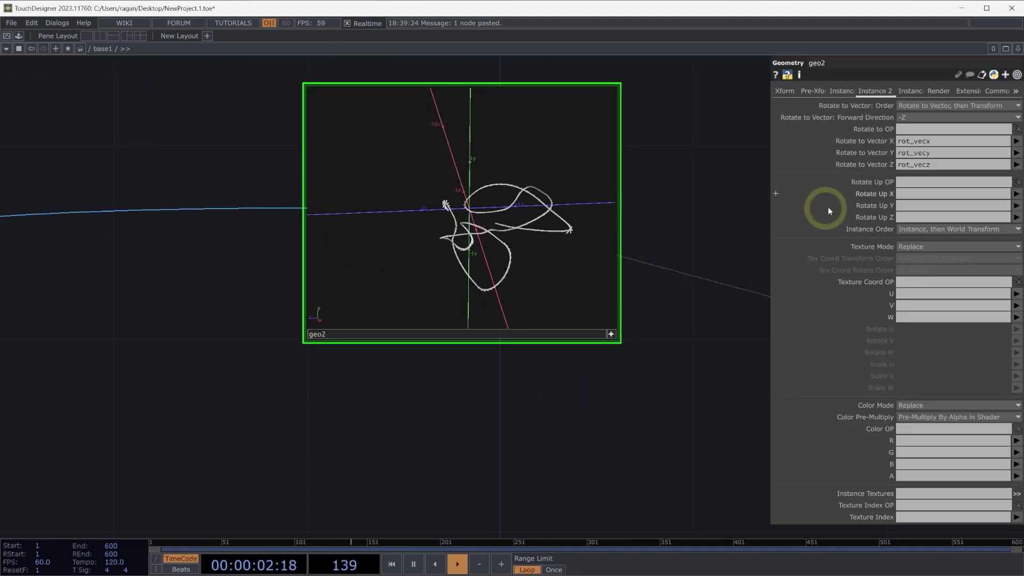
left_click(896, 103)
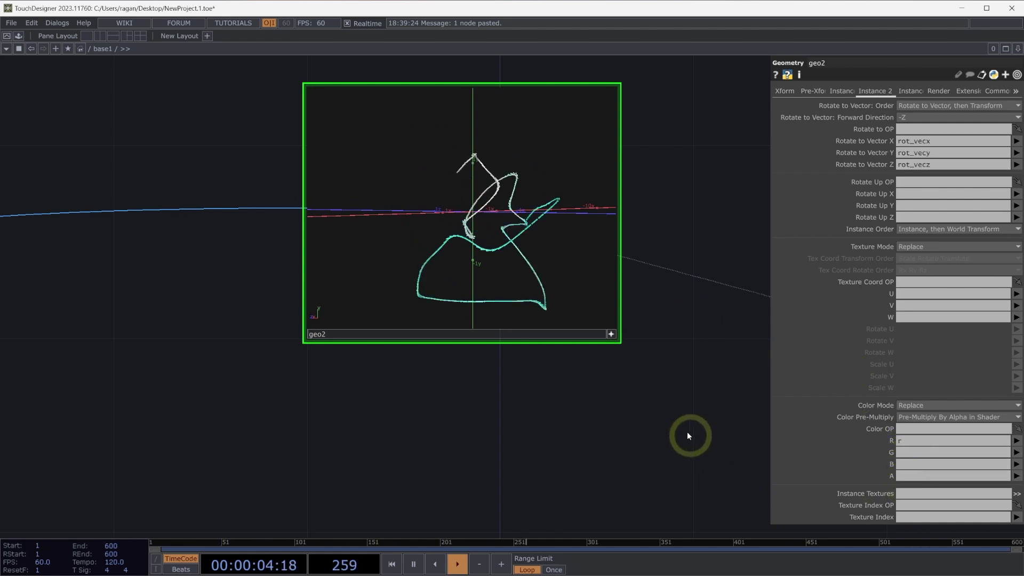
- Orbit around geo2's instances to examine the color change along the trail and compare it with pattern3's ramp
left_click_drag(688, 434, 671, 458)
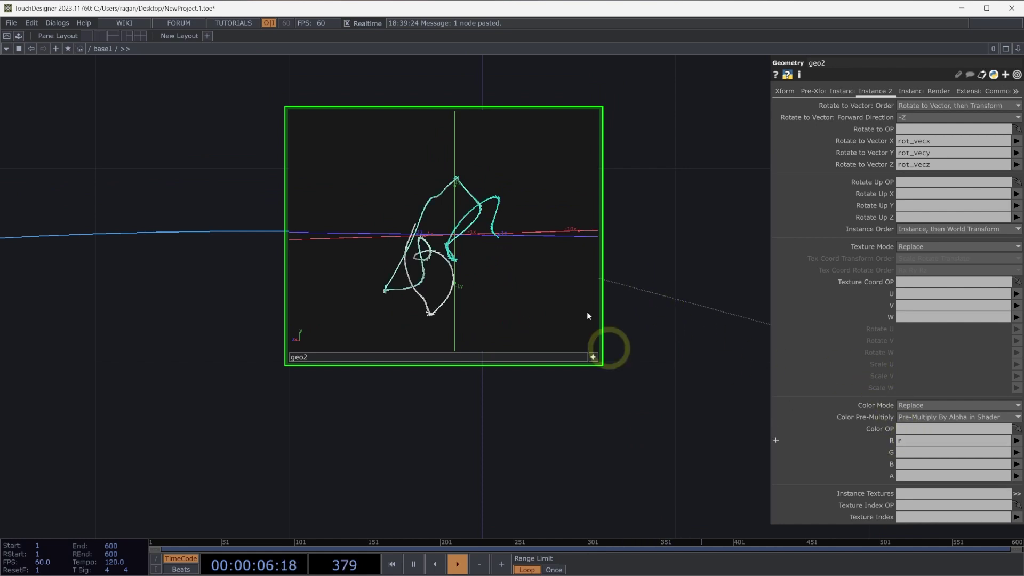
left_click_drag(588, 314, 529, 256)
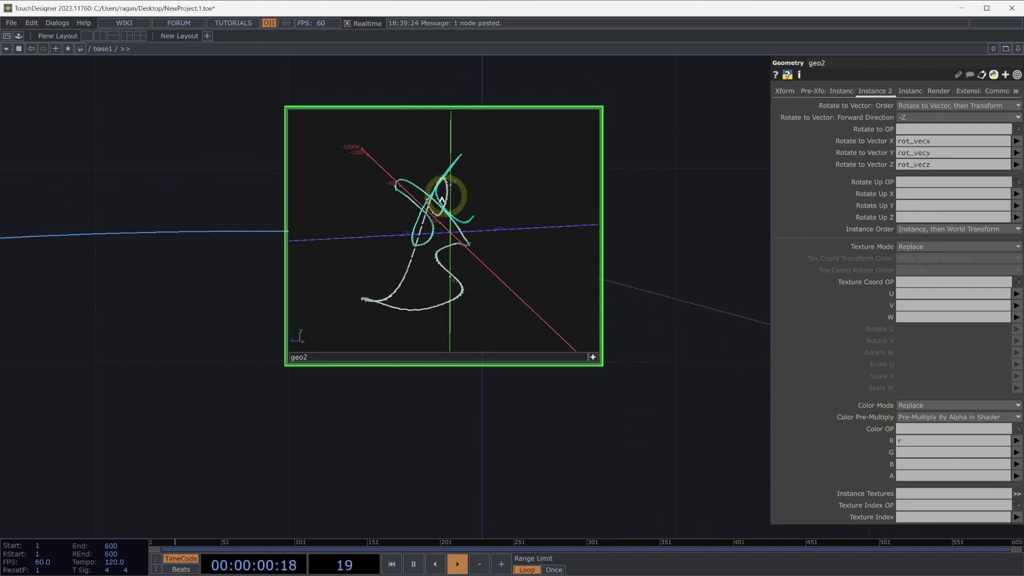
left_click_drag(442, 200, 498, 221)
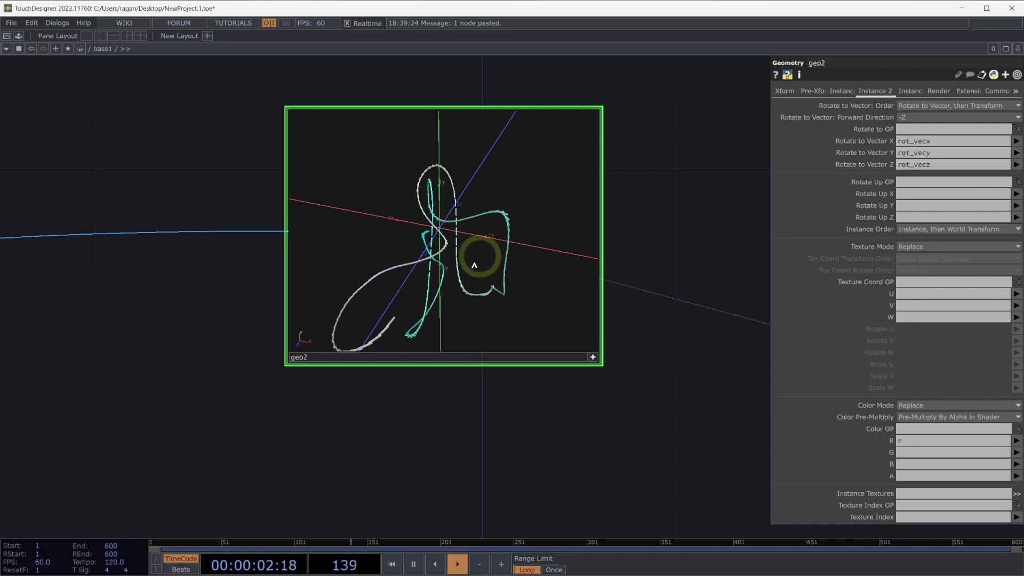
left_click_drag(646, 382, 391, 225)
scroll(392, 227, "down", 4)
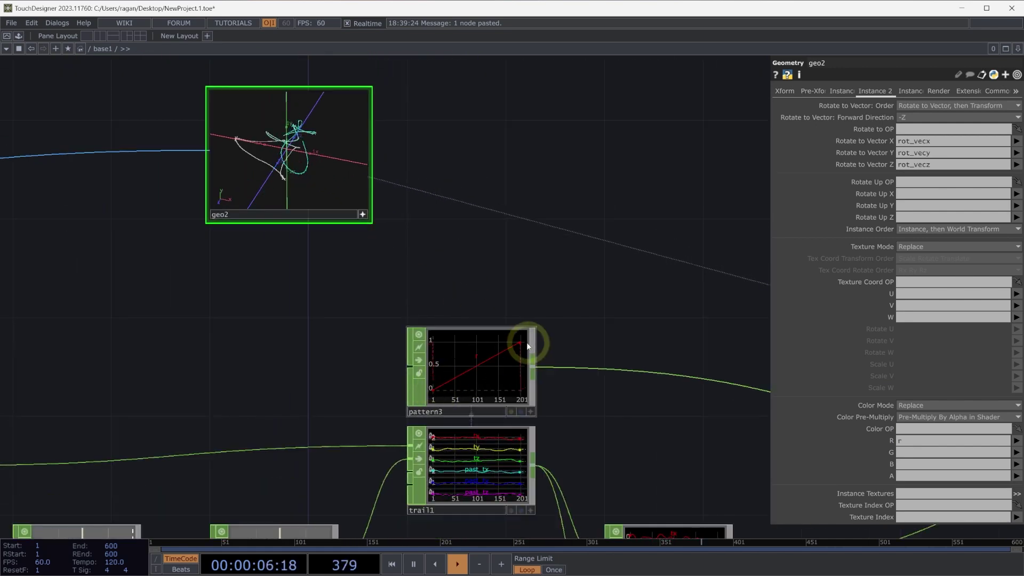
left_click_drag(580, 300, 518, 264)
left_click_drag(502, 224, 513, 257)
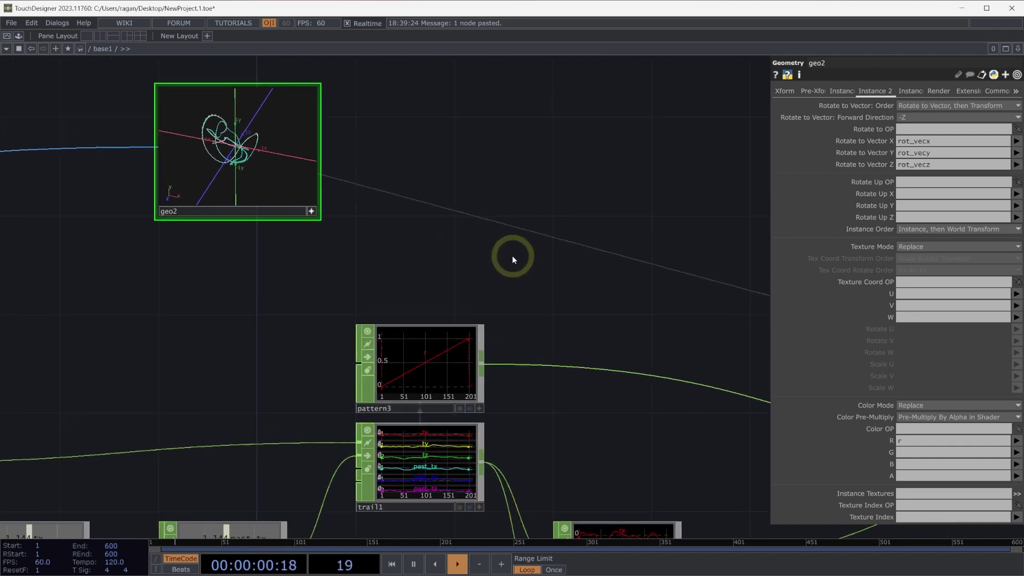